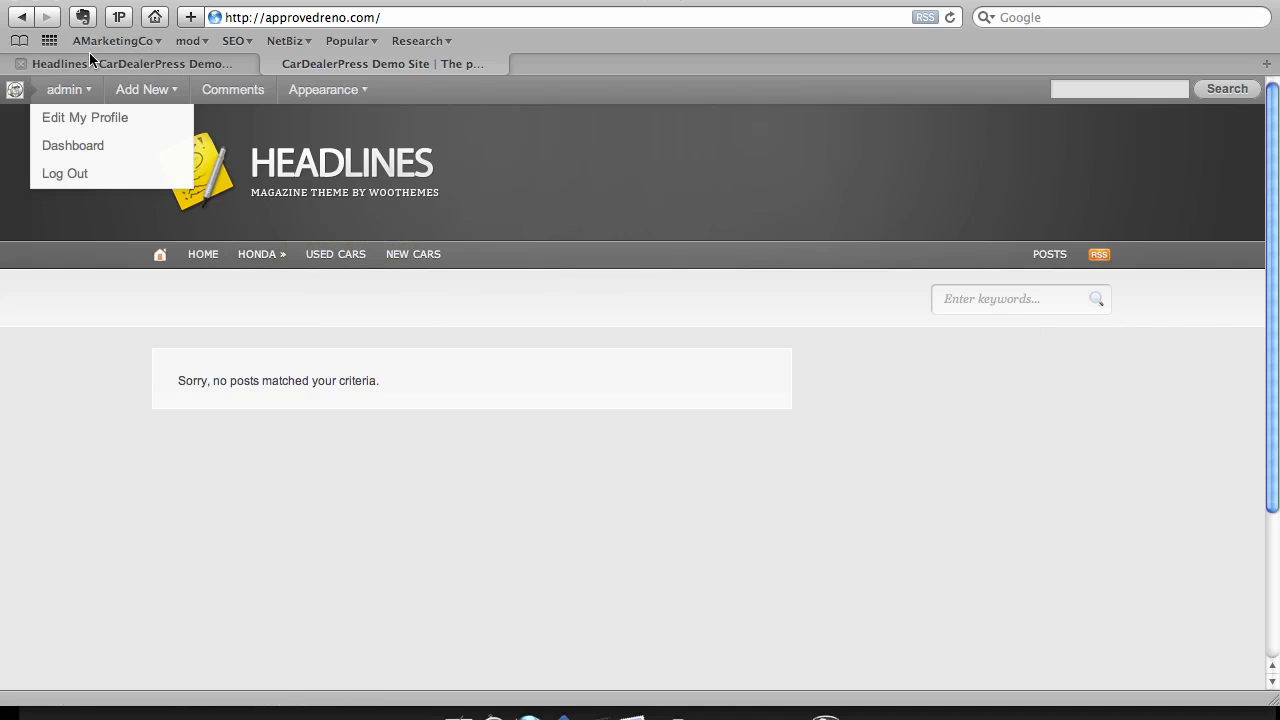
- Switch to the Headlines theme options and set the theme stylesheet to blue.css
left_click(145, 61)
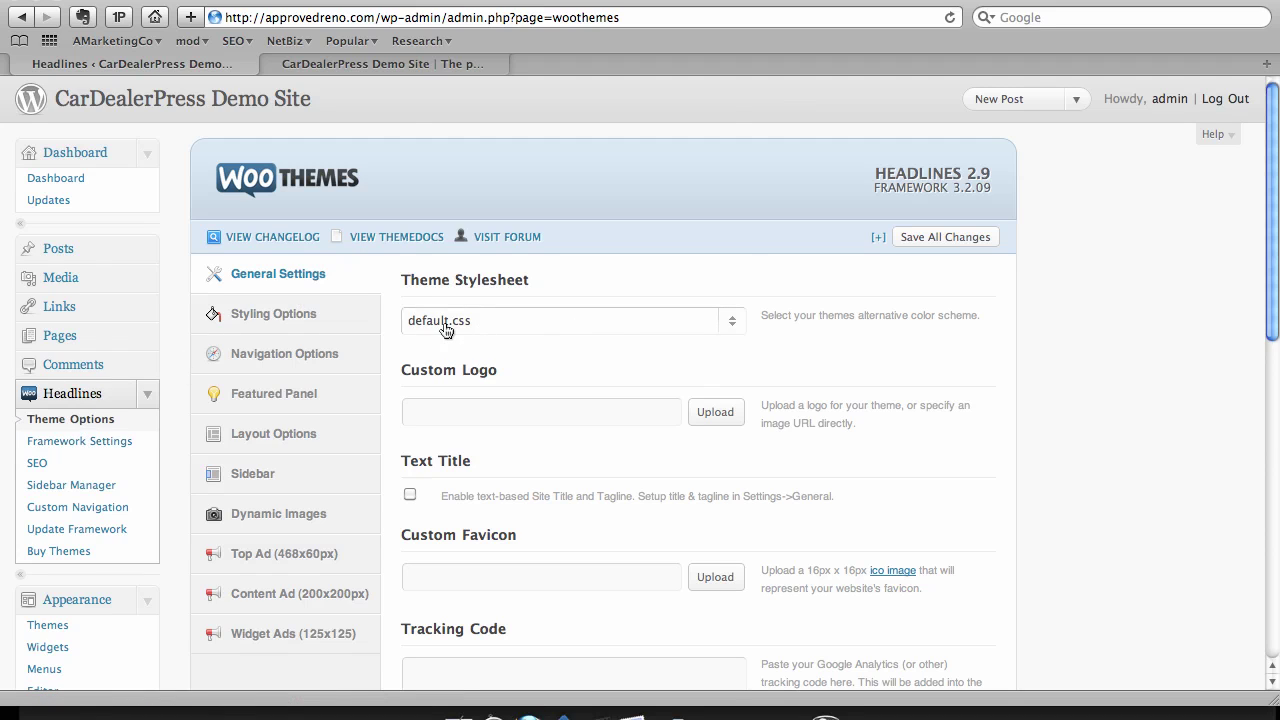
left_click(604, 321)
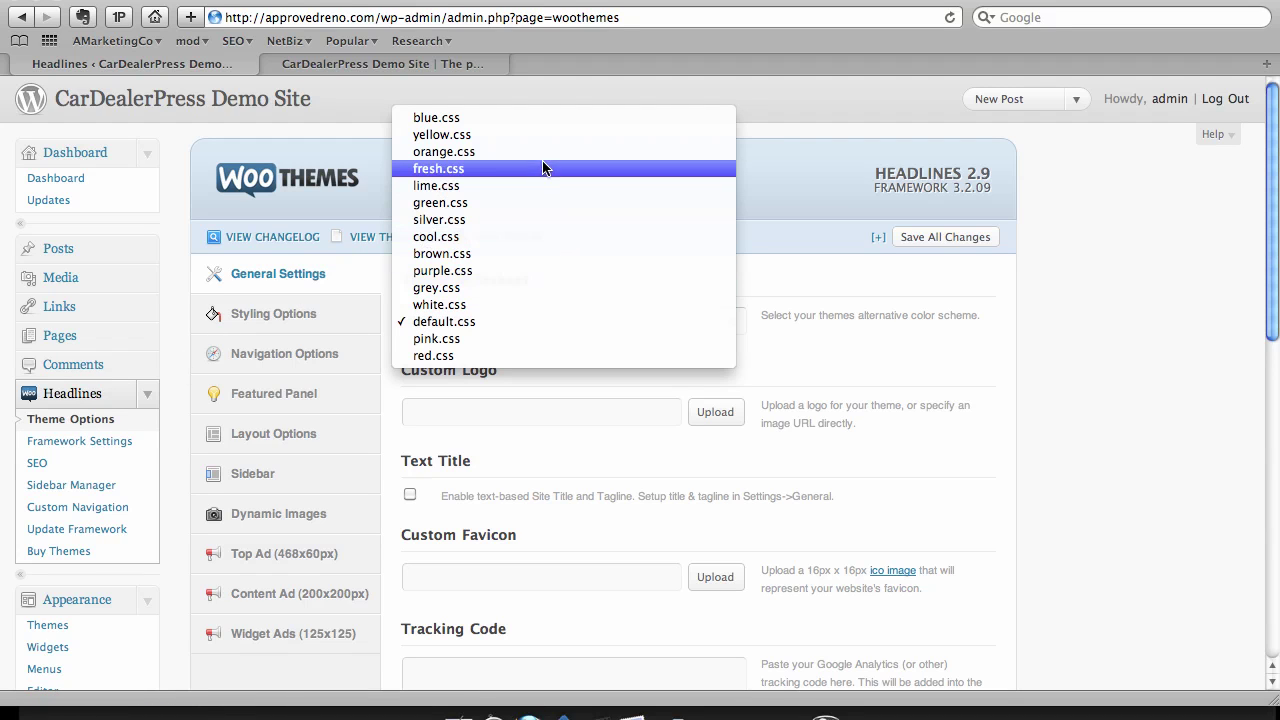
left_click(546, 117)
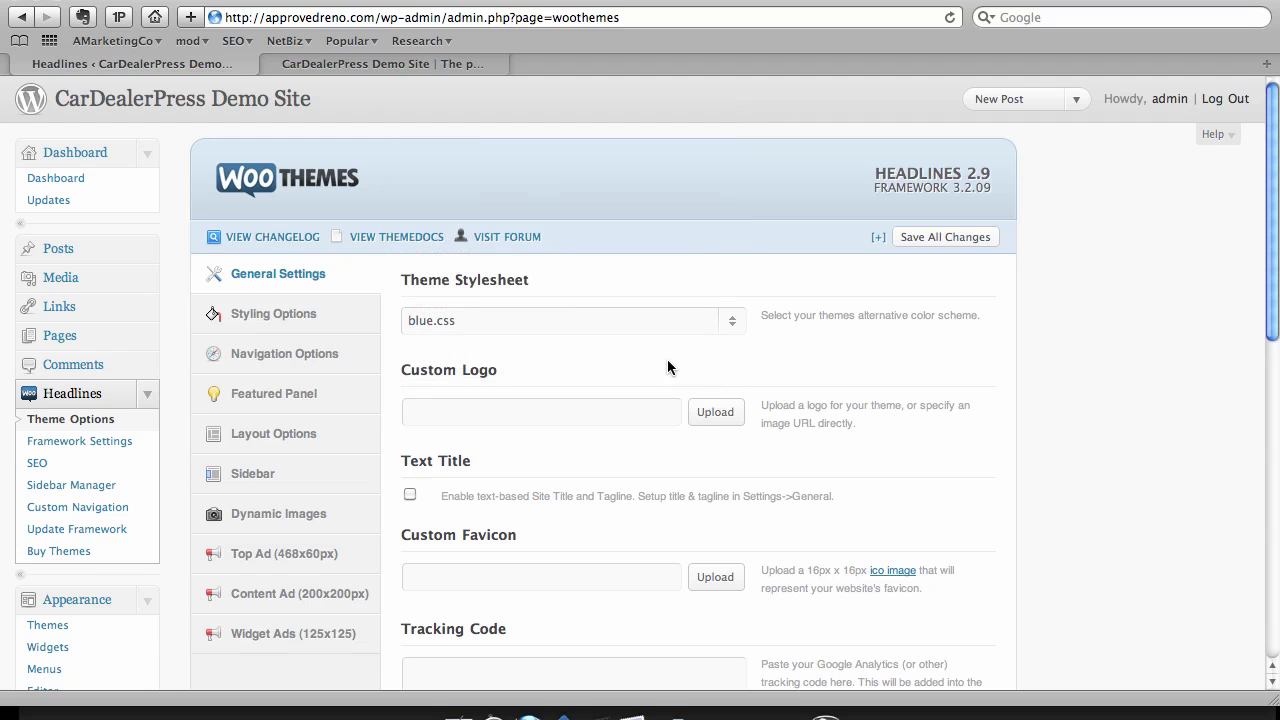
- Set the custom logo to the full-size CarDealerPress_HEDR image from the media library
left_click(712, 415)
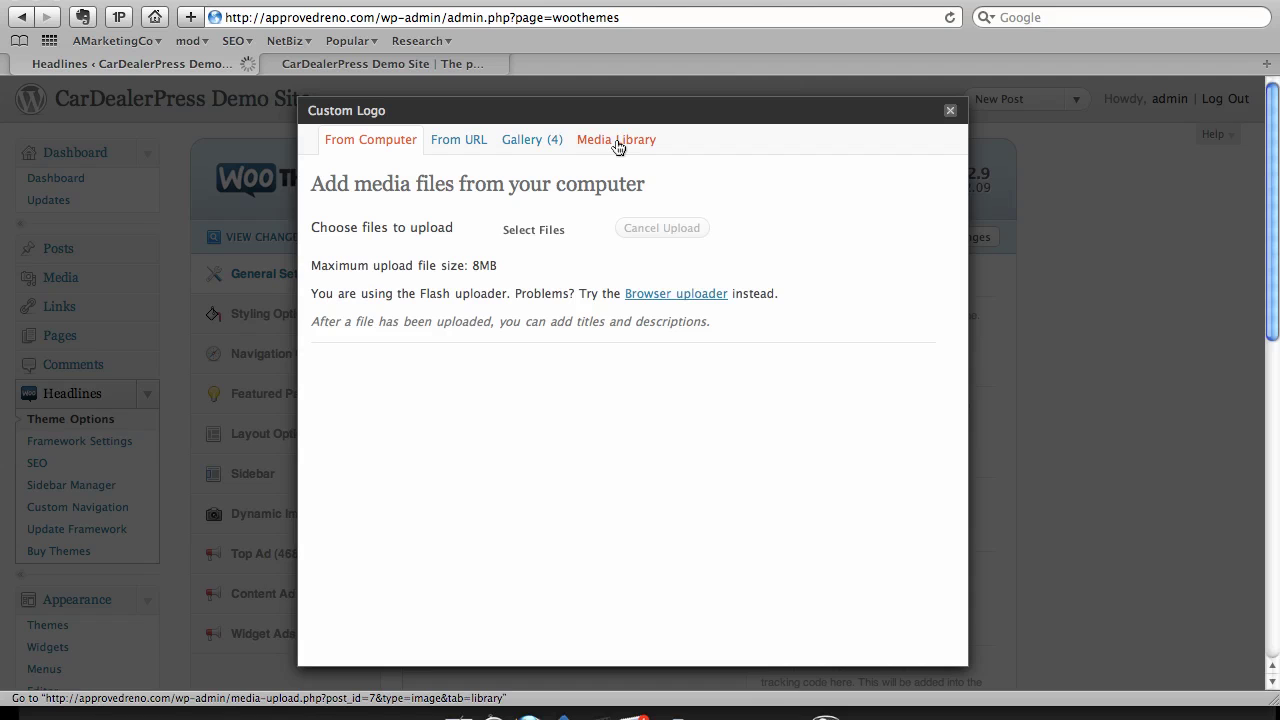
left_click(616, 141)
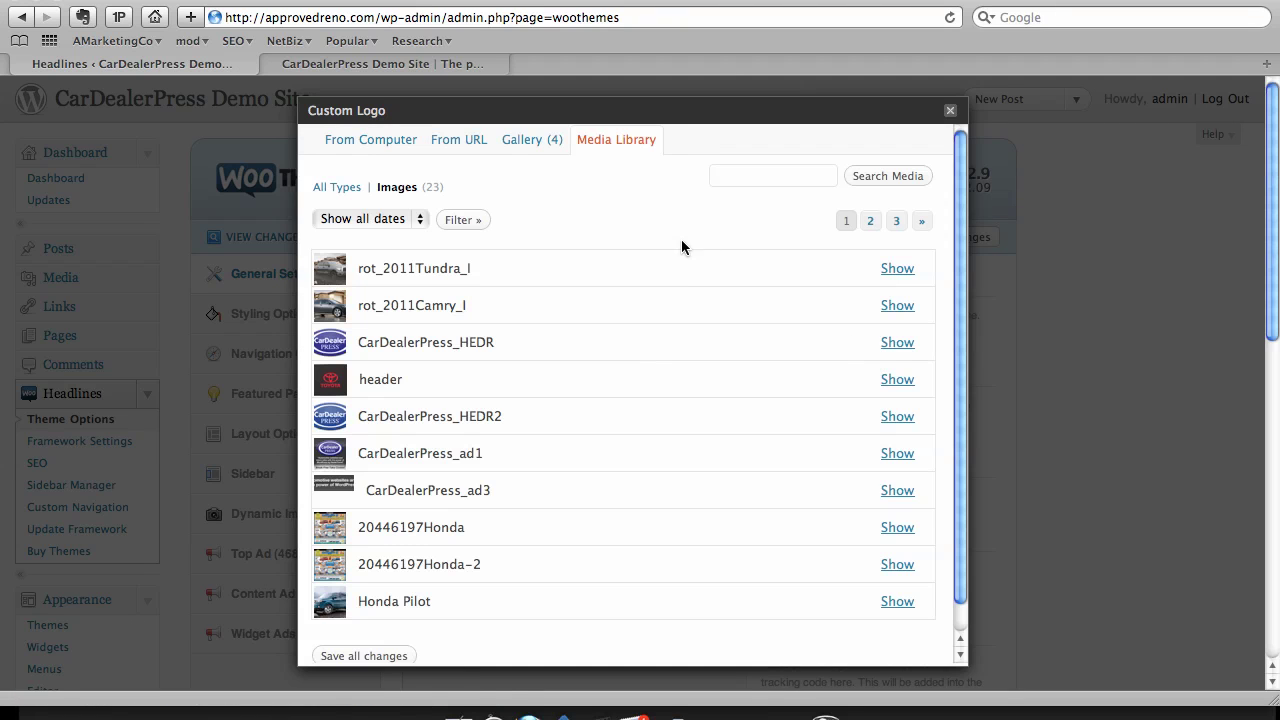
left_click(899, 344)
scroll(745, 420, "down", 3)
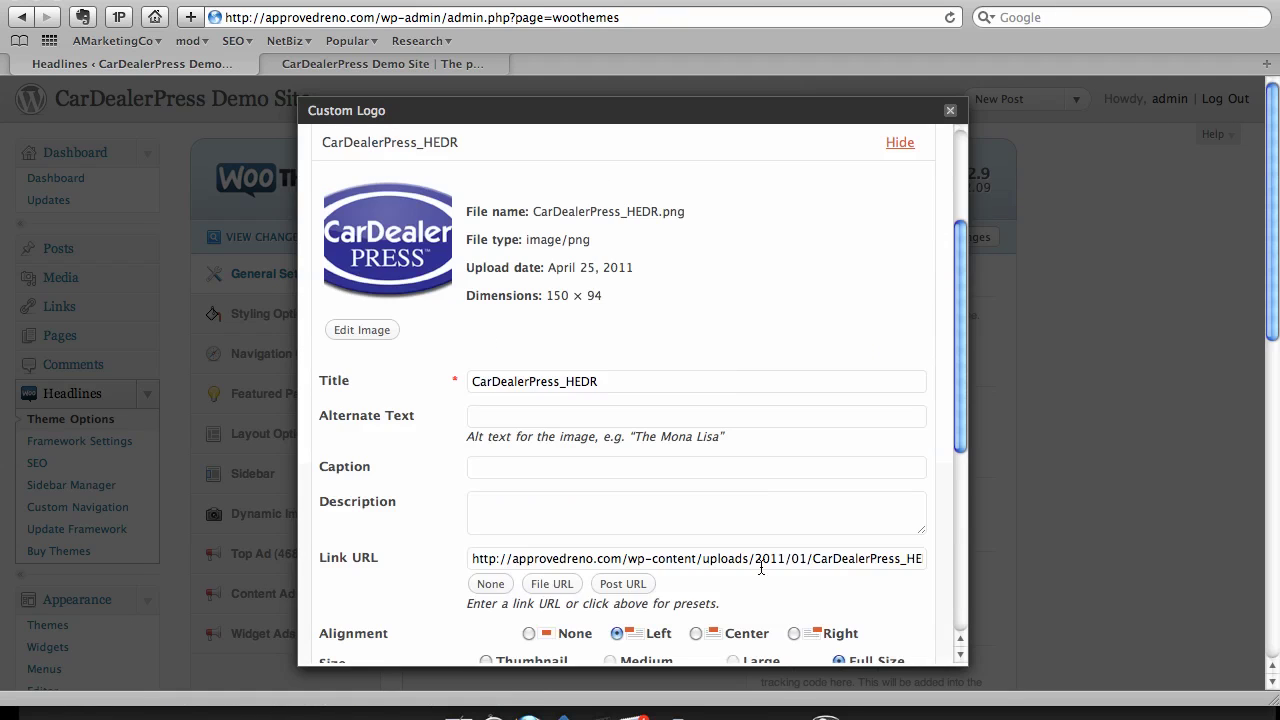
scroll(760, 560, "down", 5)
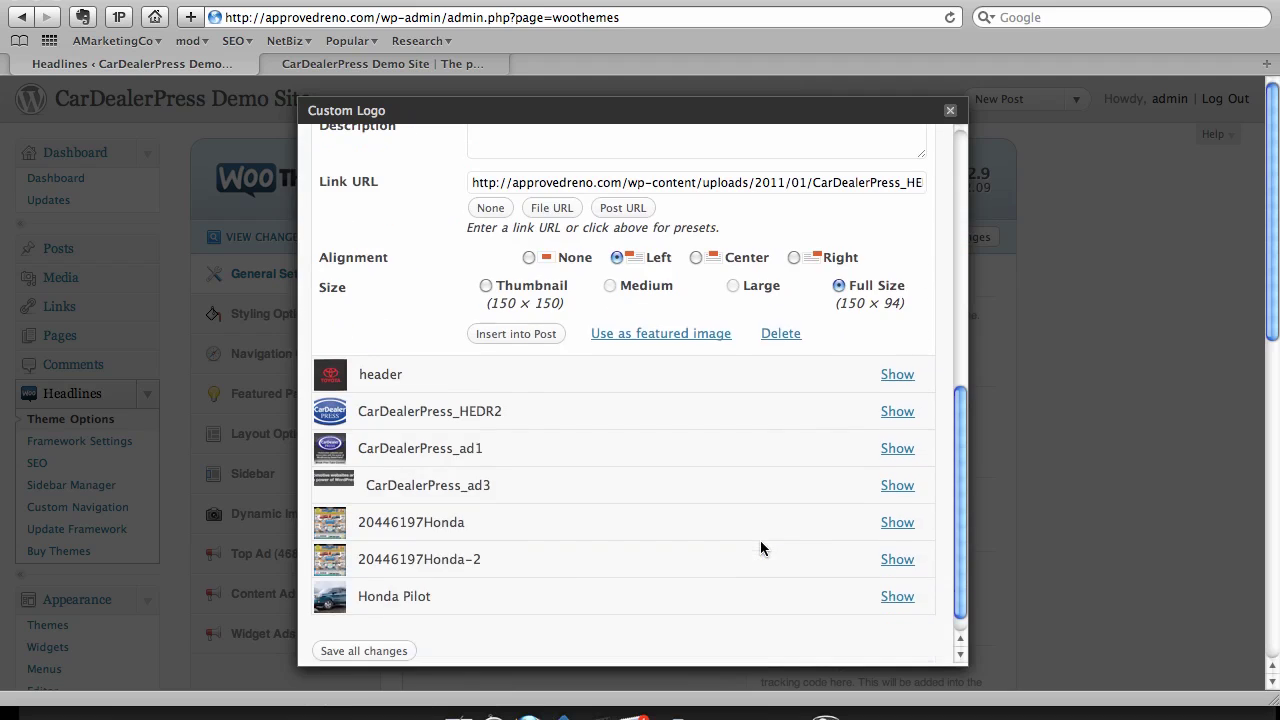
left_click(519, 334)
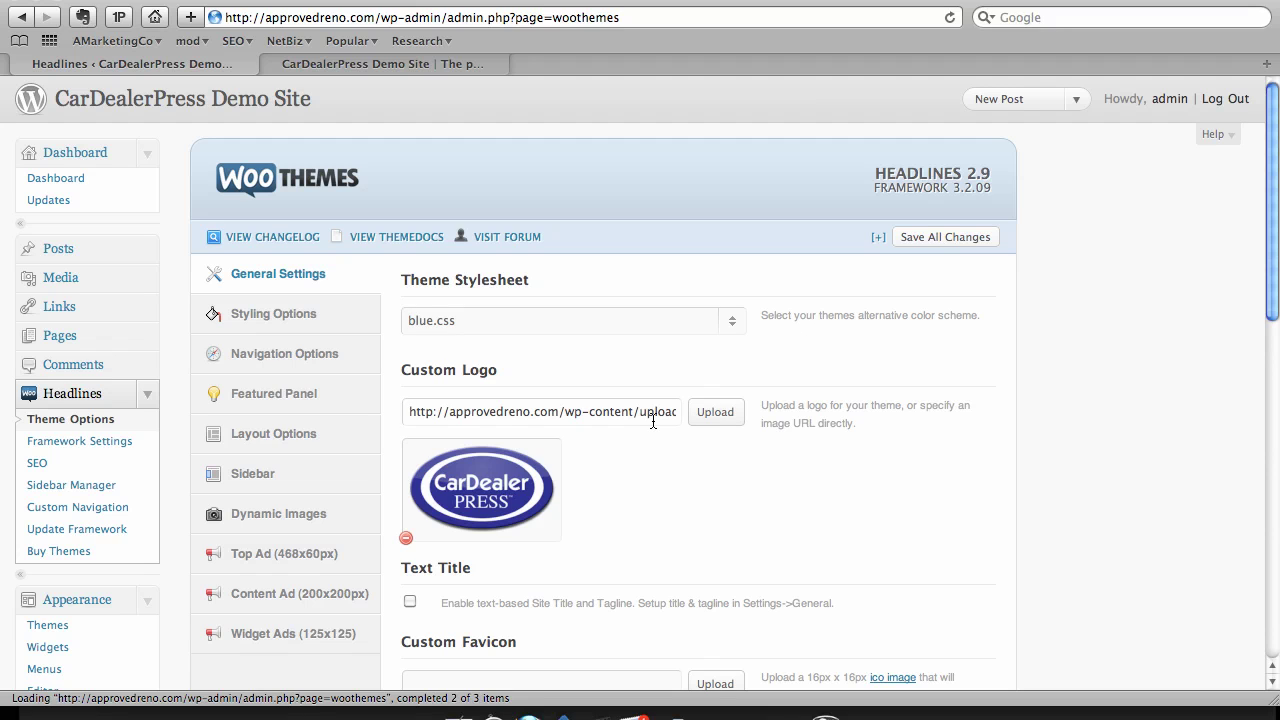
- Review the remaining general settings, from the text title and favicon through tracking code, RSS and e-mail fields to custom CSS
scroll(653, 421, "down", 5)
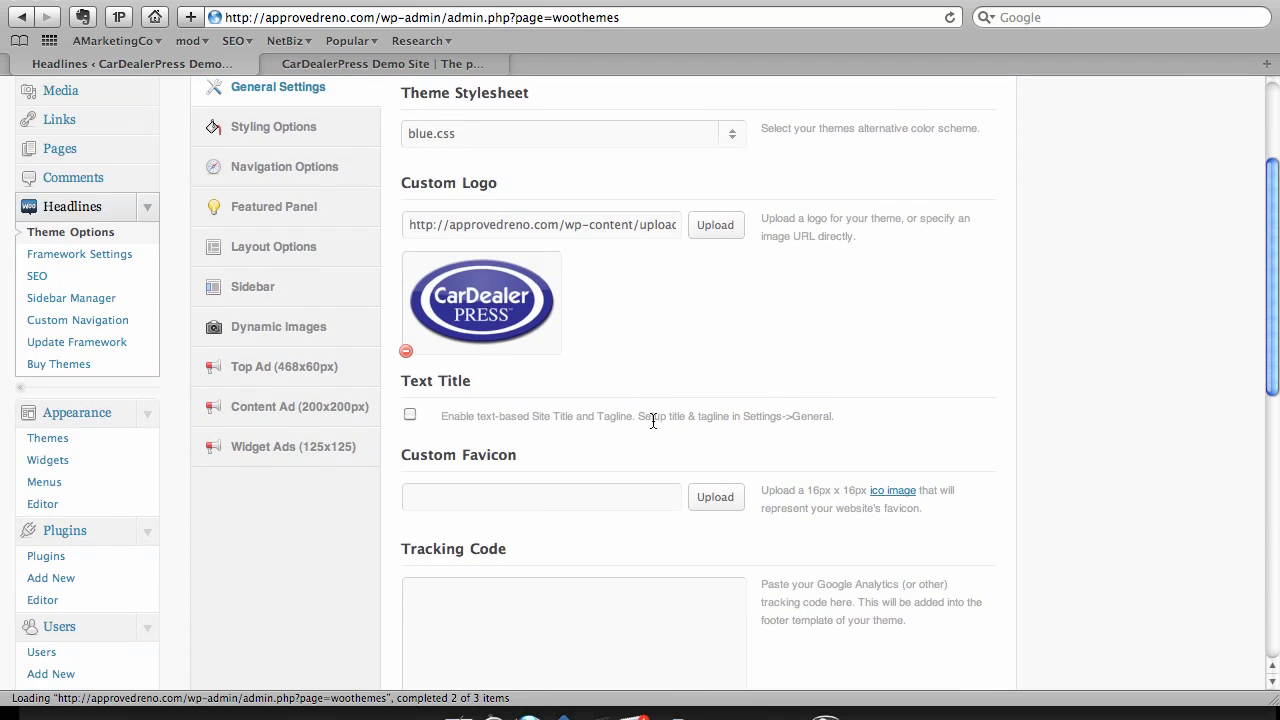
scroll(651, 421, "down", 1)
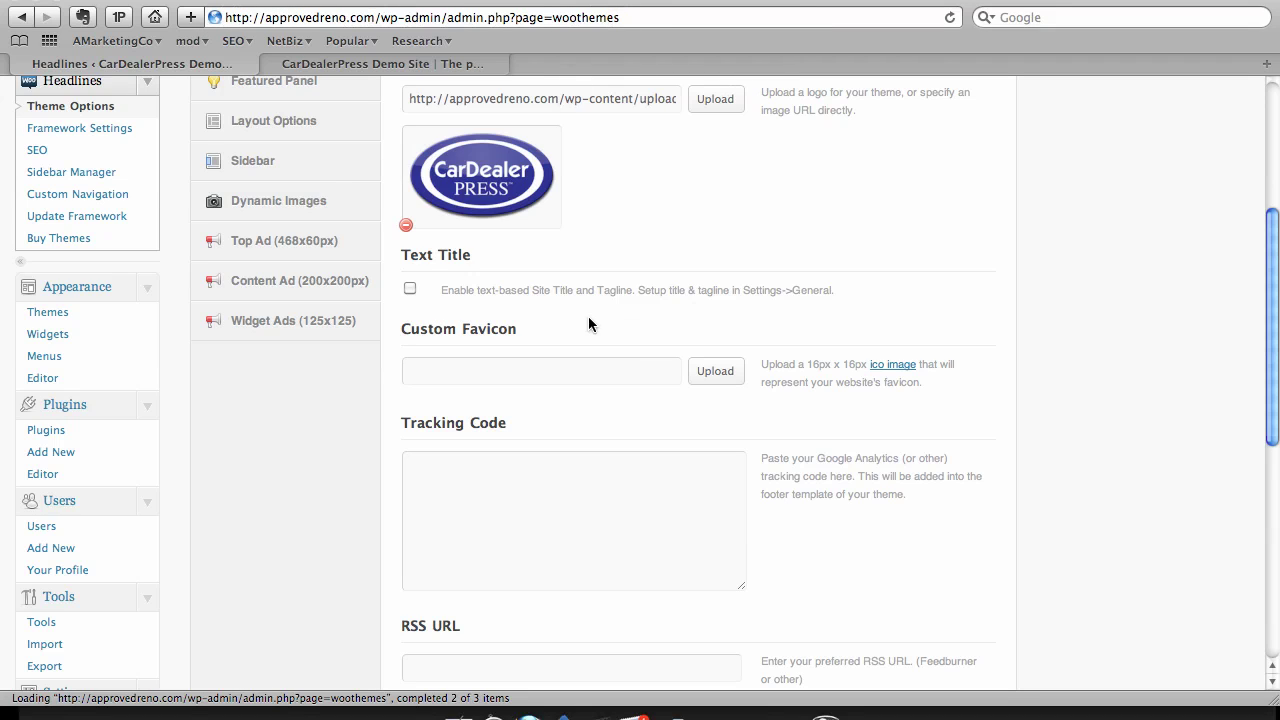
scroll(588, 323, "down", 3)
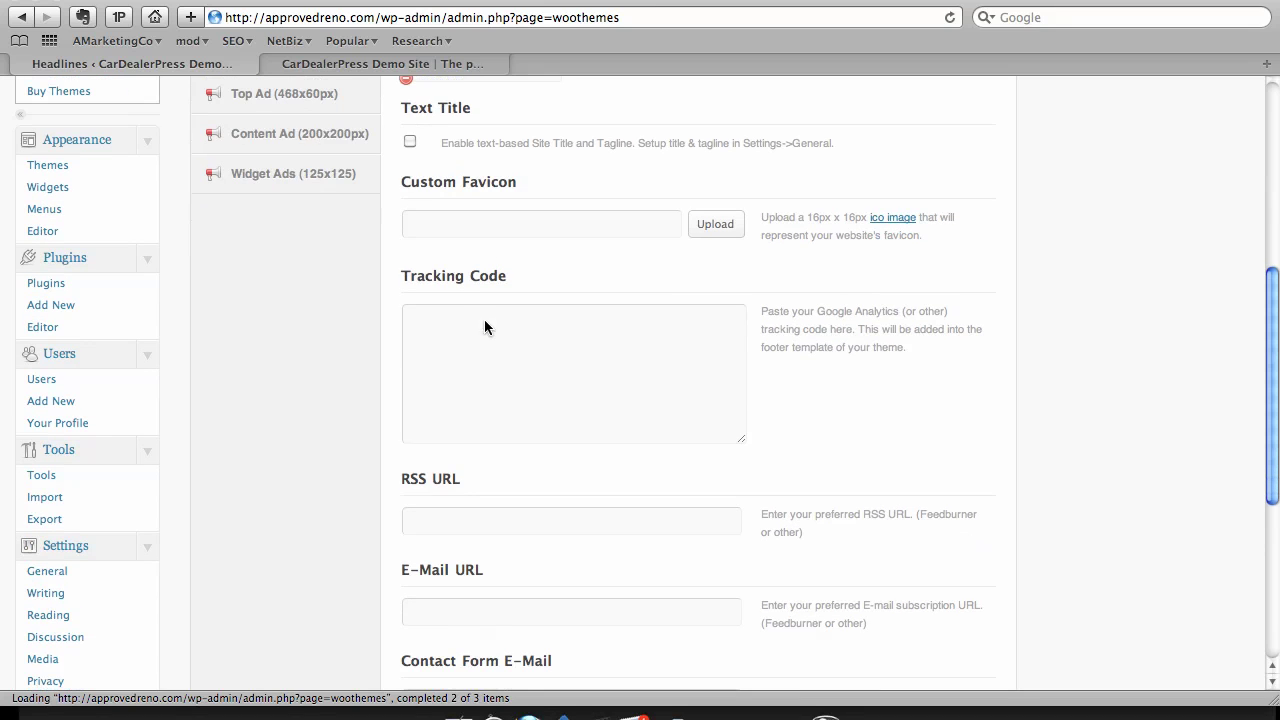
scroll(510, 382, "down", 2)
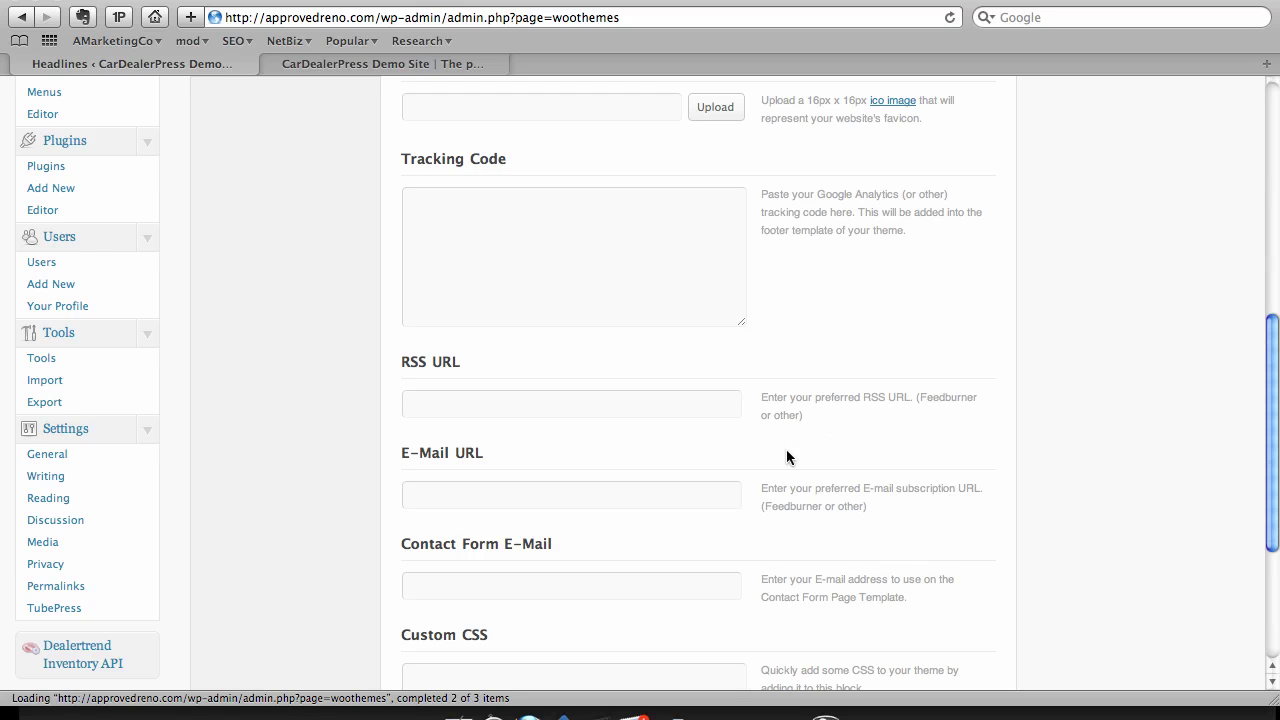
scroll(482, 343, "down", 4)
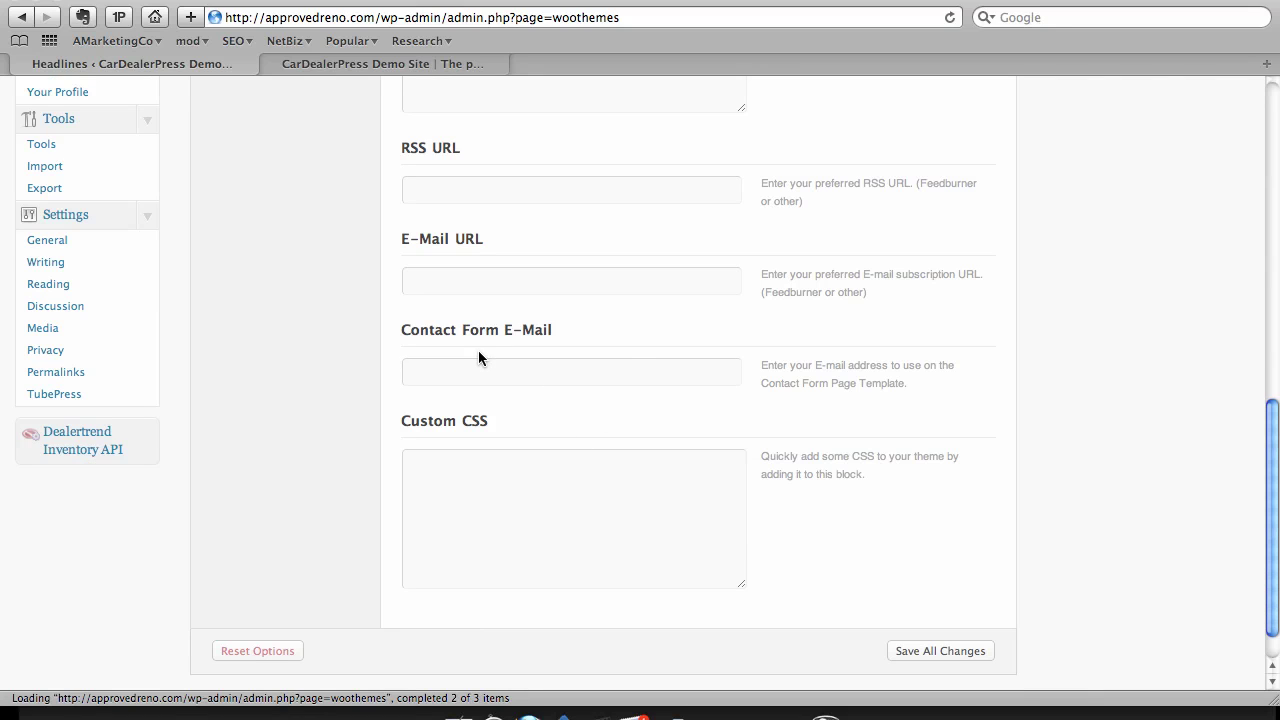
left_click(513, 274)
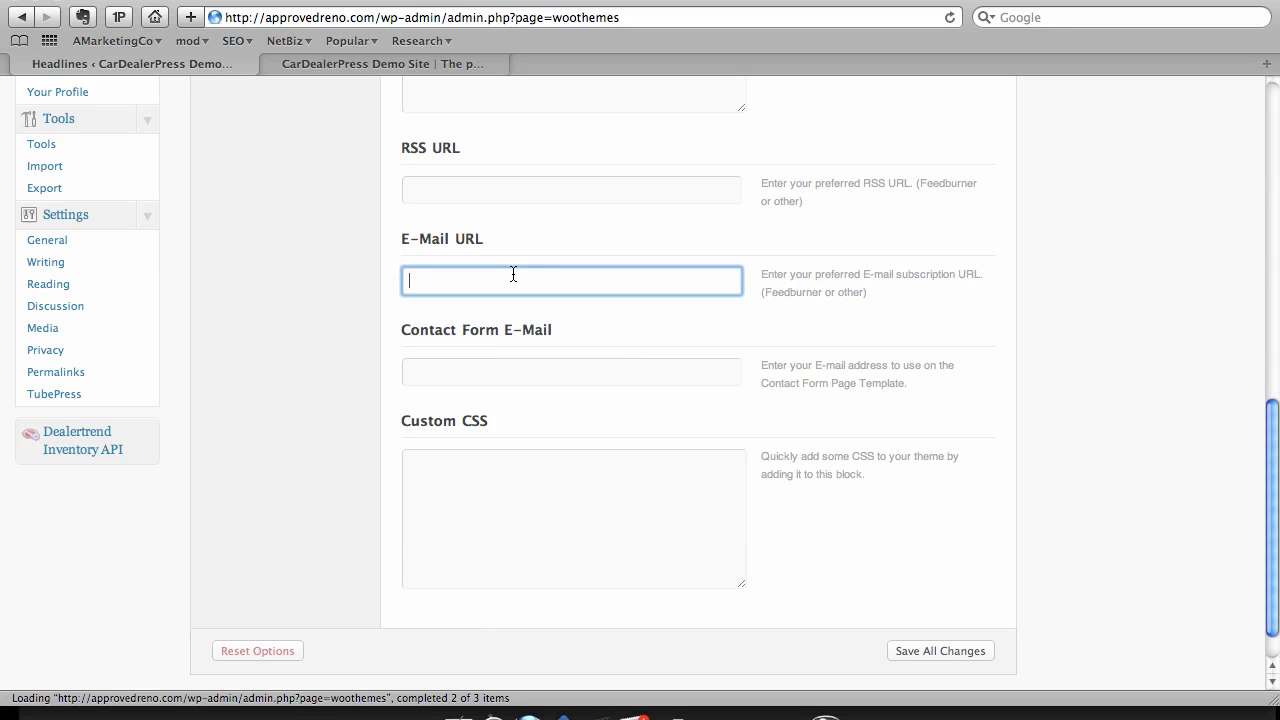
left_click(485, 366)
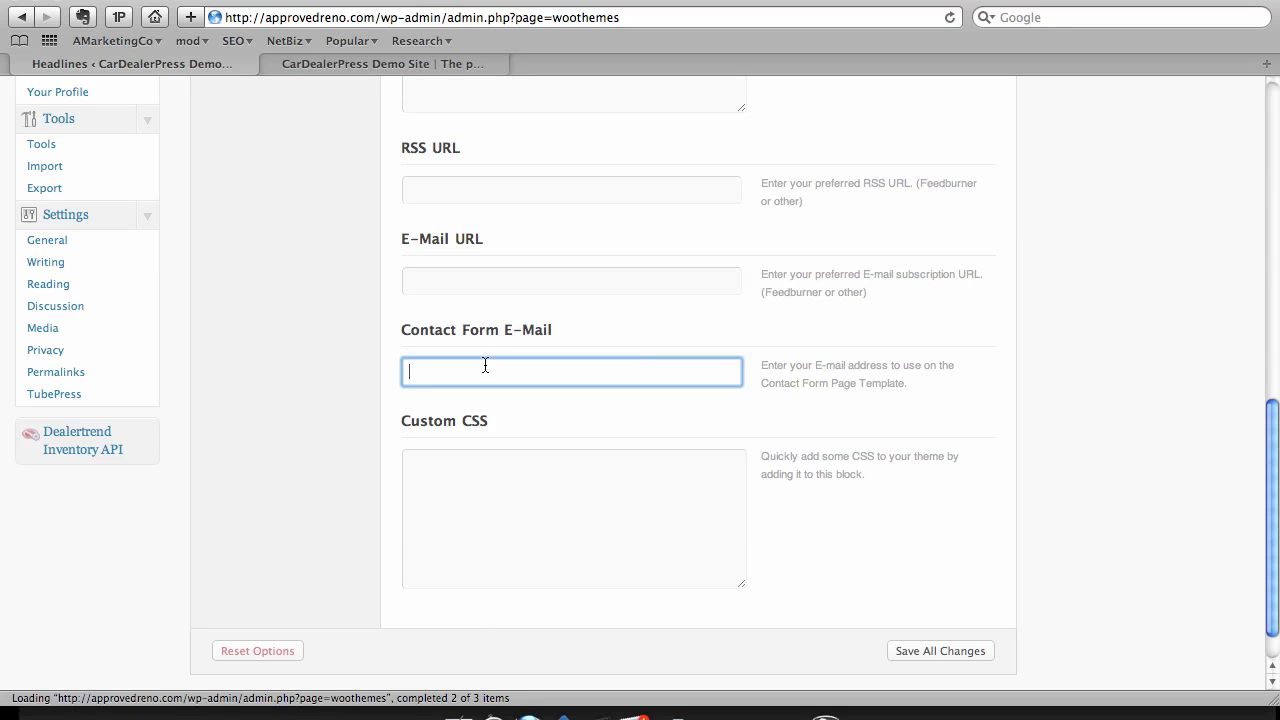
left_click(525, 485)
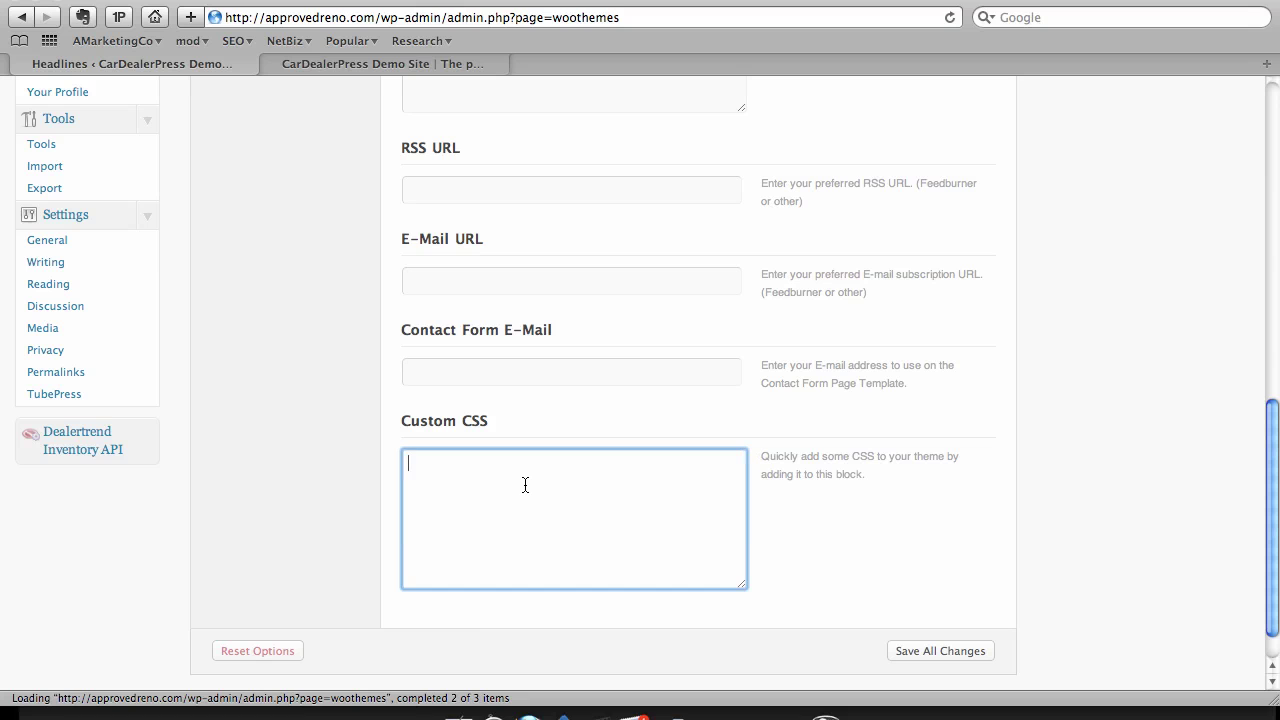
- Save all theme option changes and reload the site's front page to check the new header
left_click_drag(1270, 480, 1261, 162)
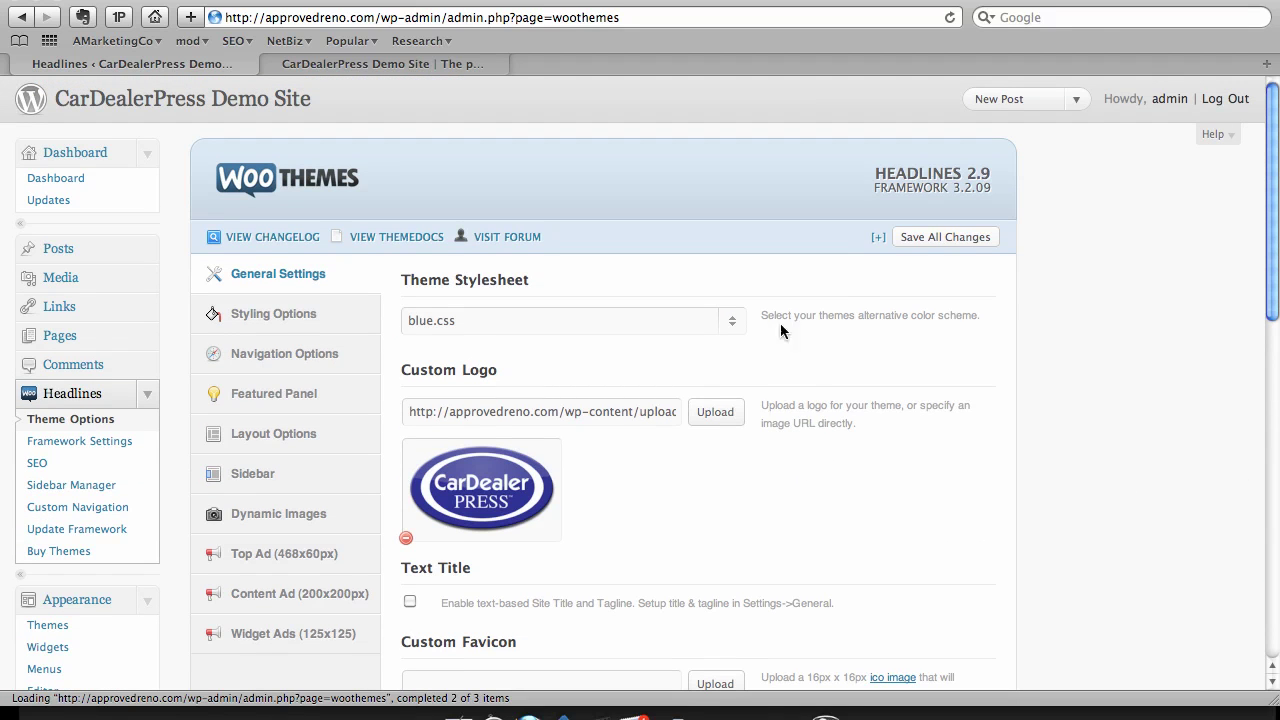
left_click(930, 240)
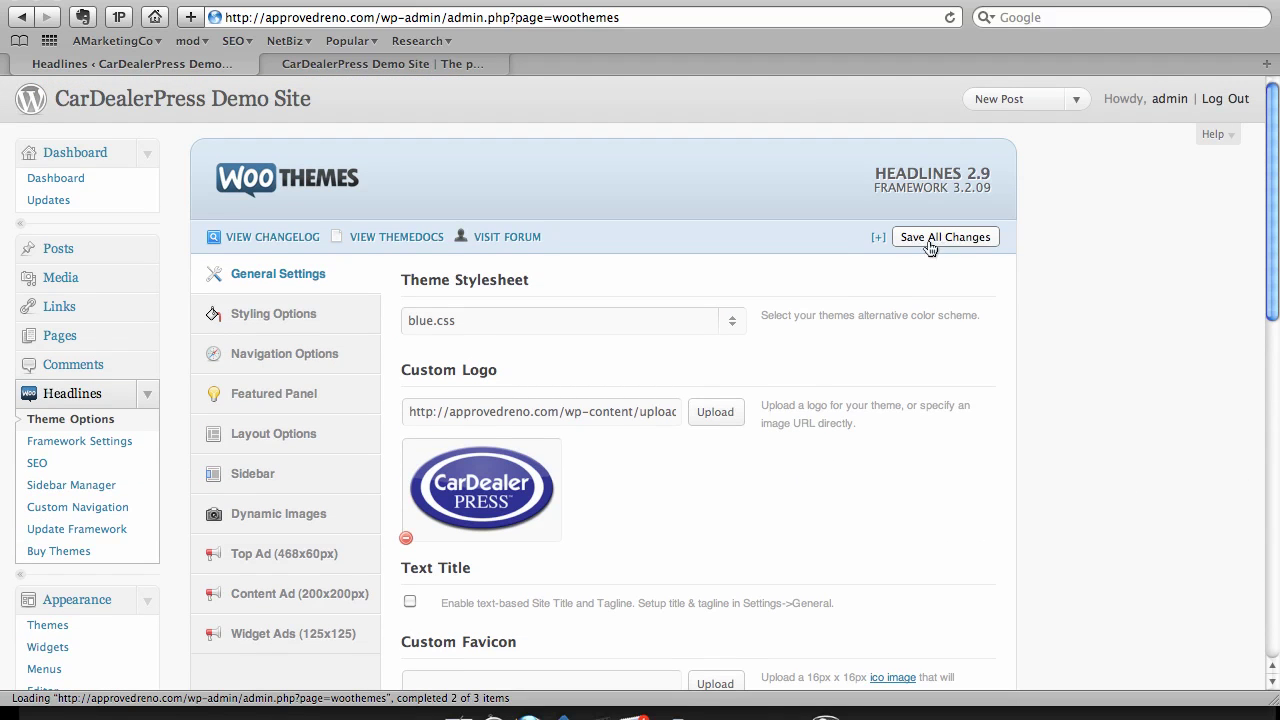
left_click(400, 62)
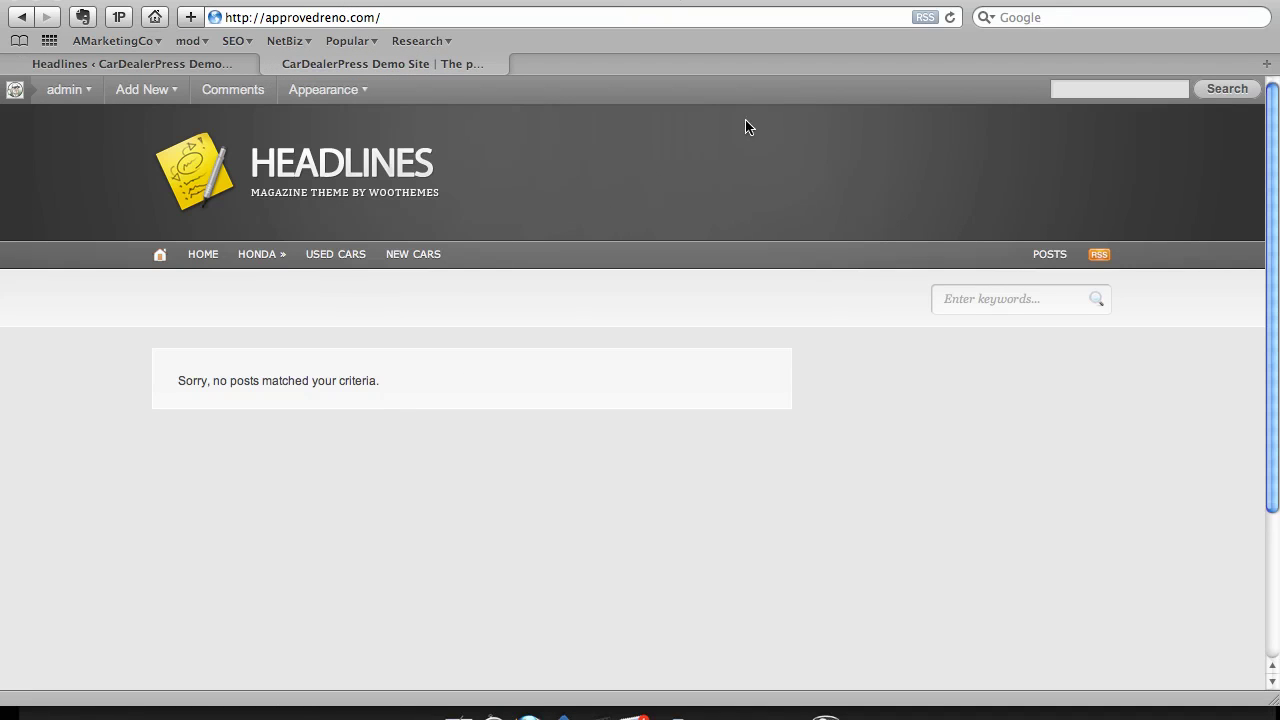
key("super+r")
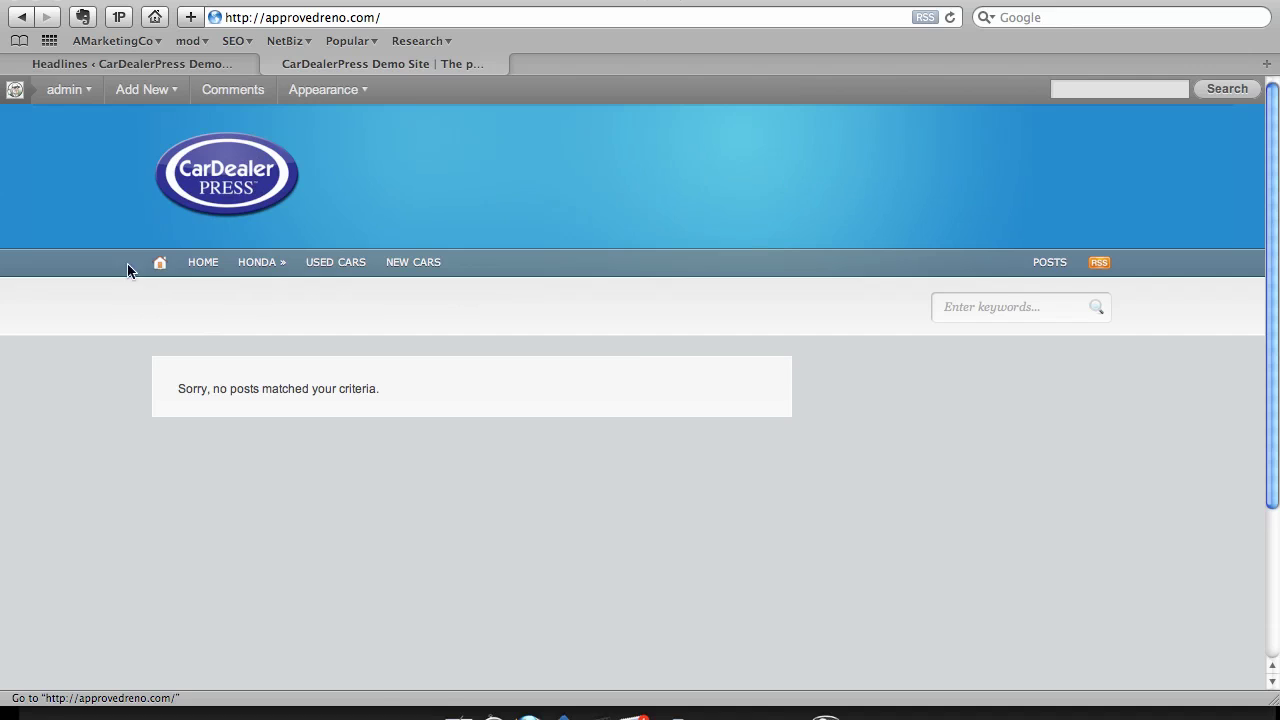
- Enable the featured panel on the front page with the featured tag "featured" and save the theme options
key("ctrl+shift+Tab")
left_click(288, 354)
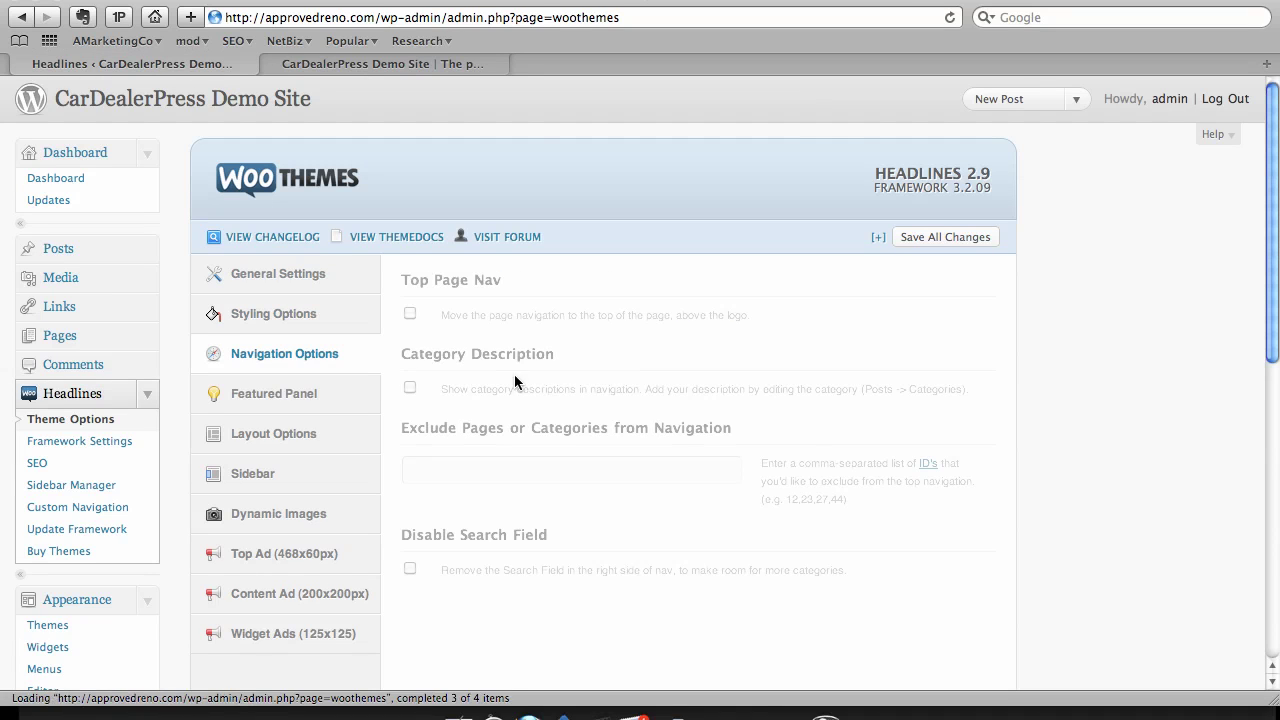
left_click(296, 393)
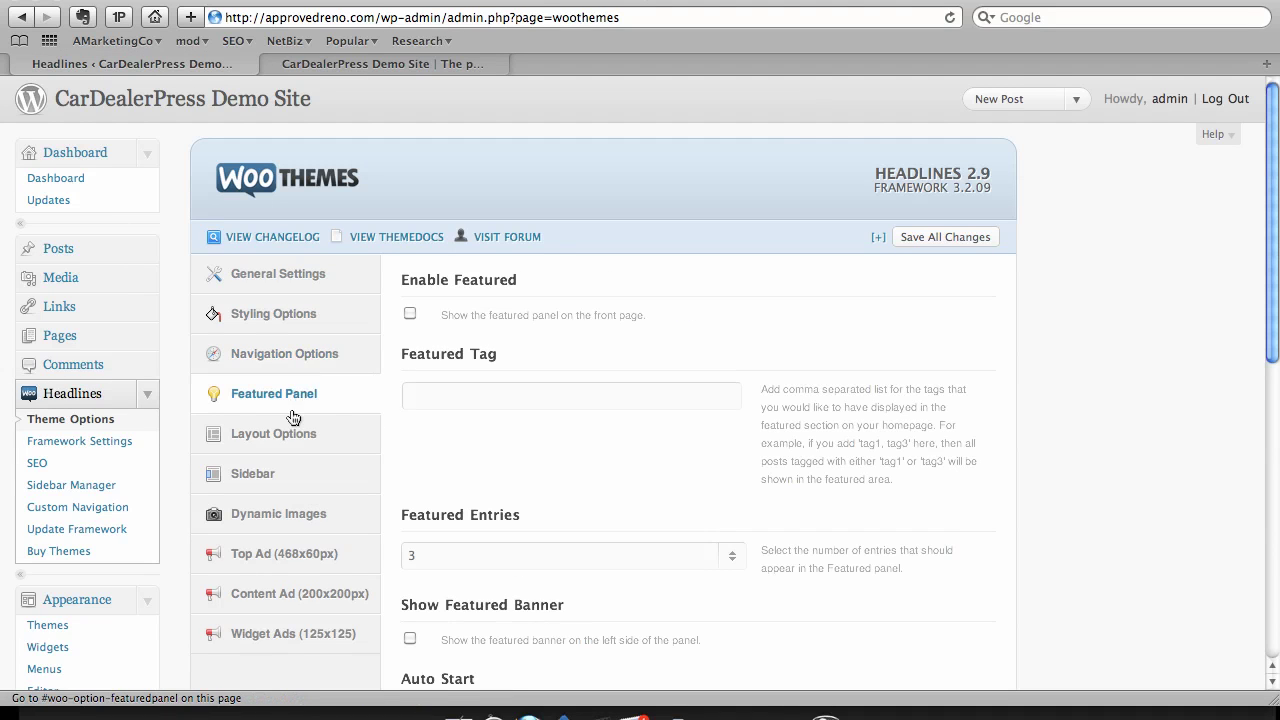
left_click(509, 405)
left_click(410, 313)
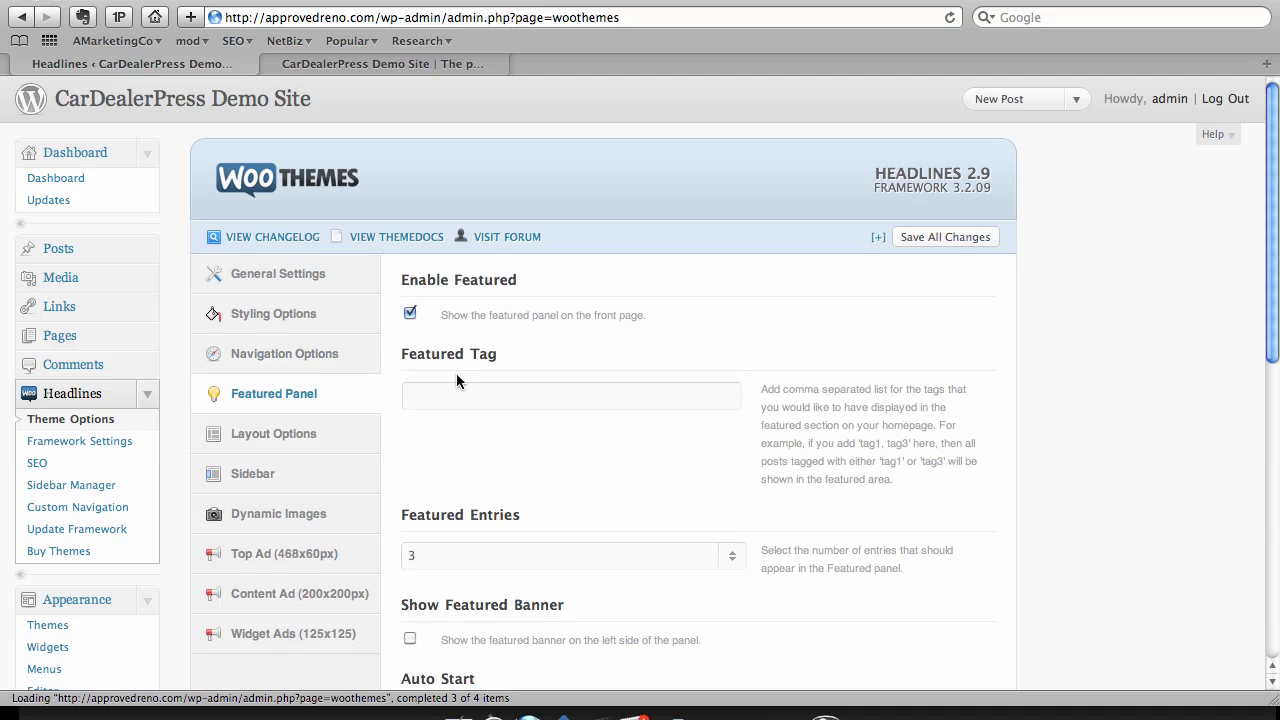
left_click(504, 411)
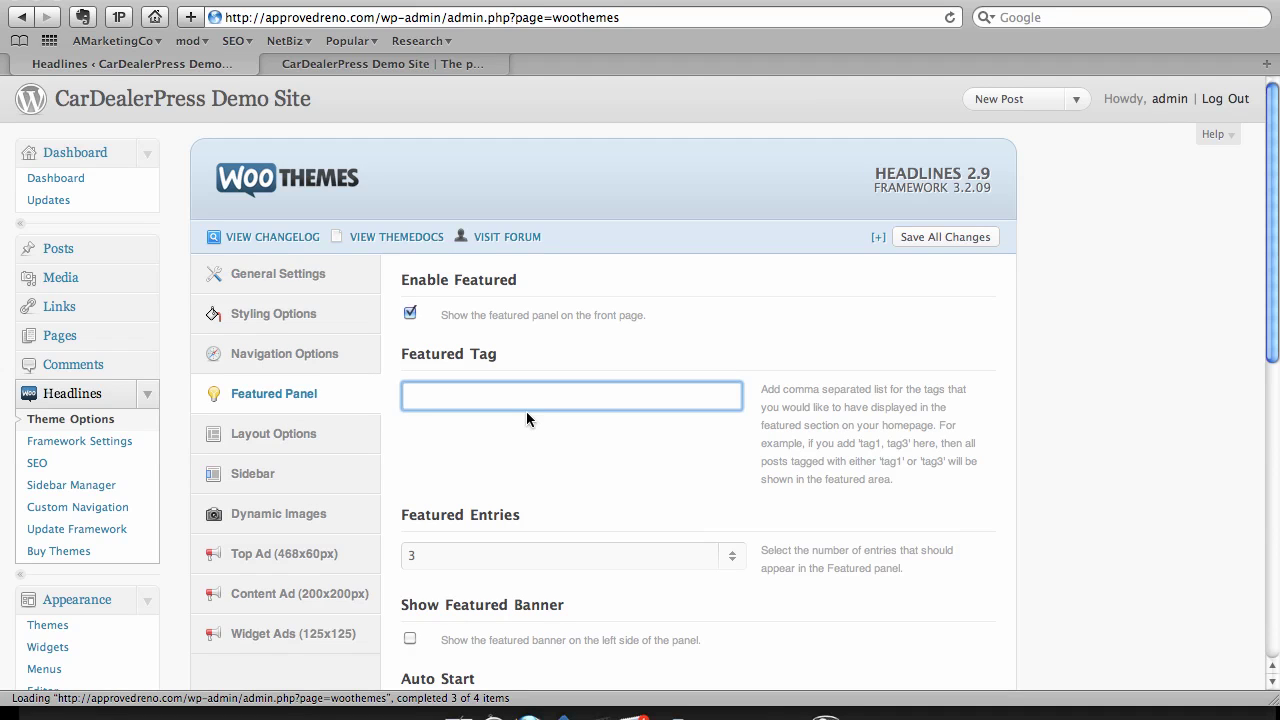
type("featured")
left_click_drag(403, 357, 507, 357)
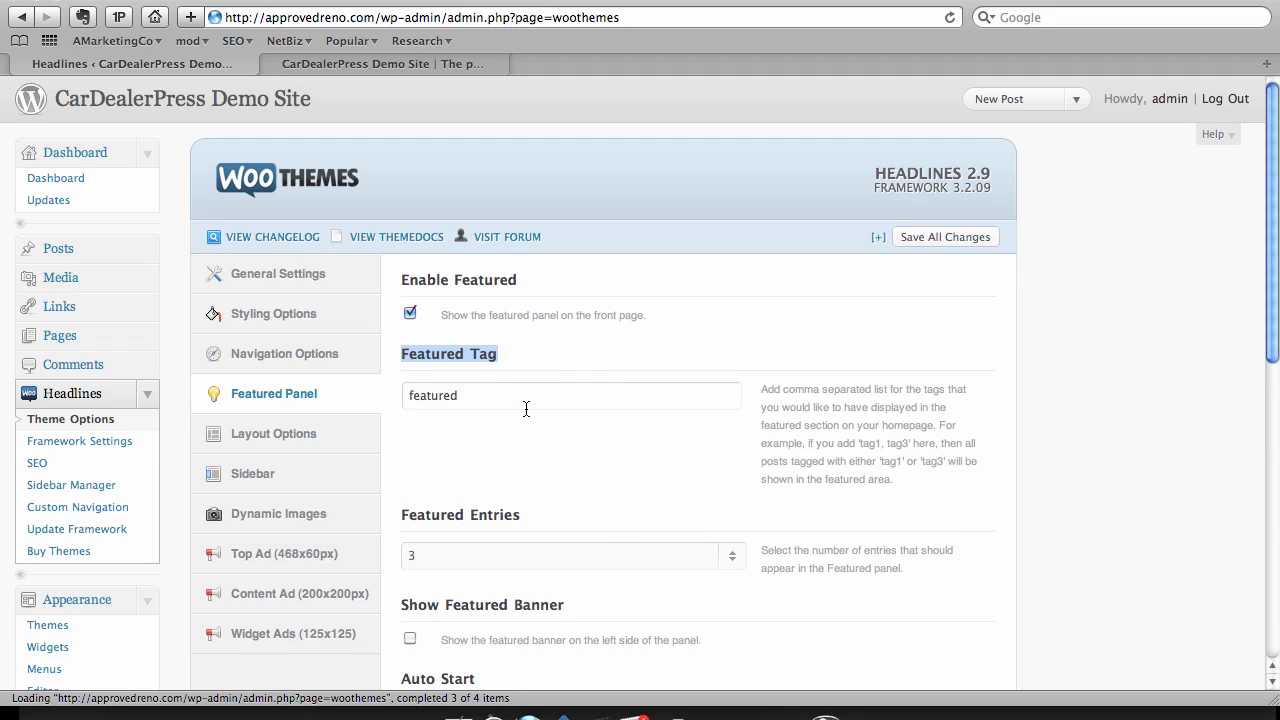
left_click(428, 396)
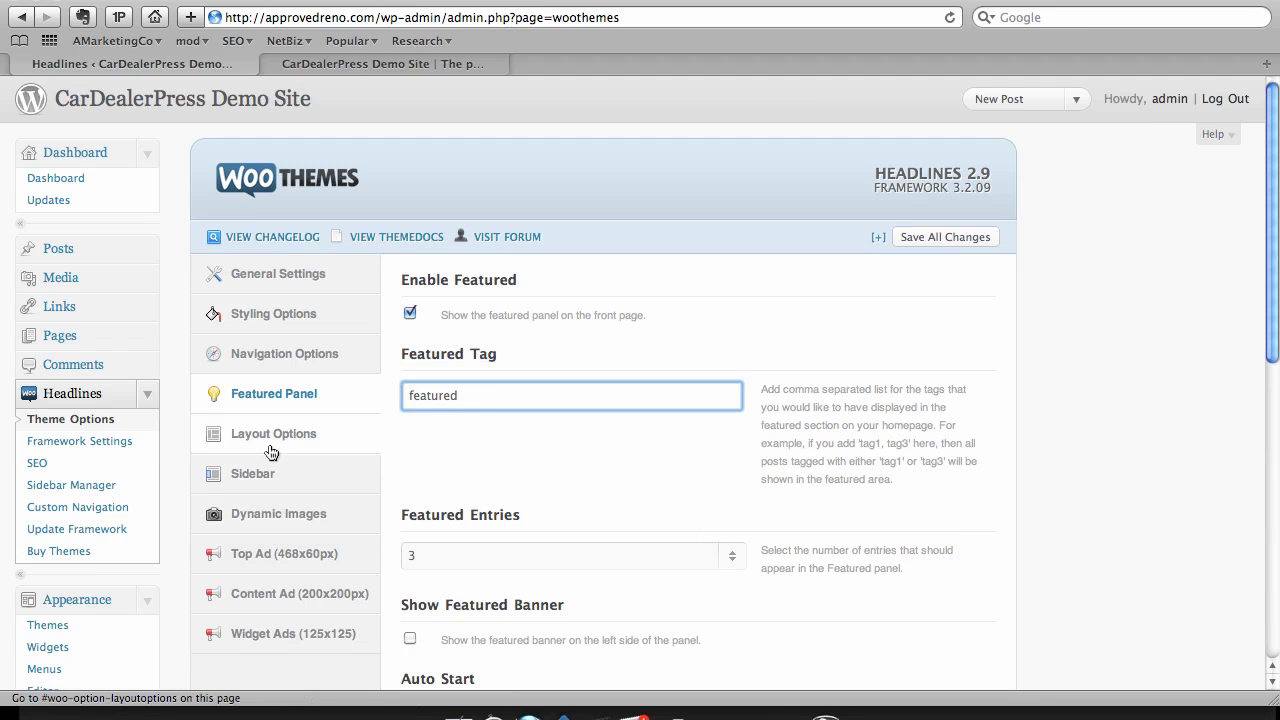
left_click(918, 239)
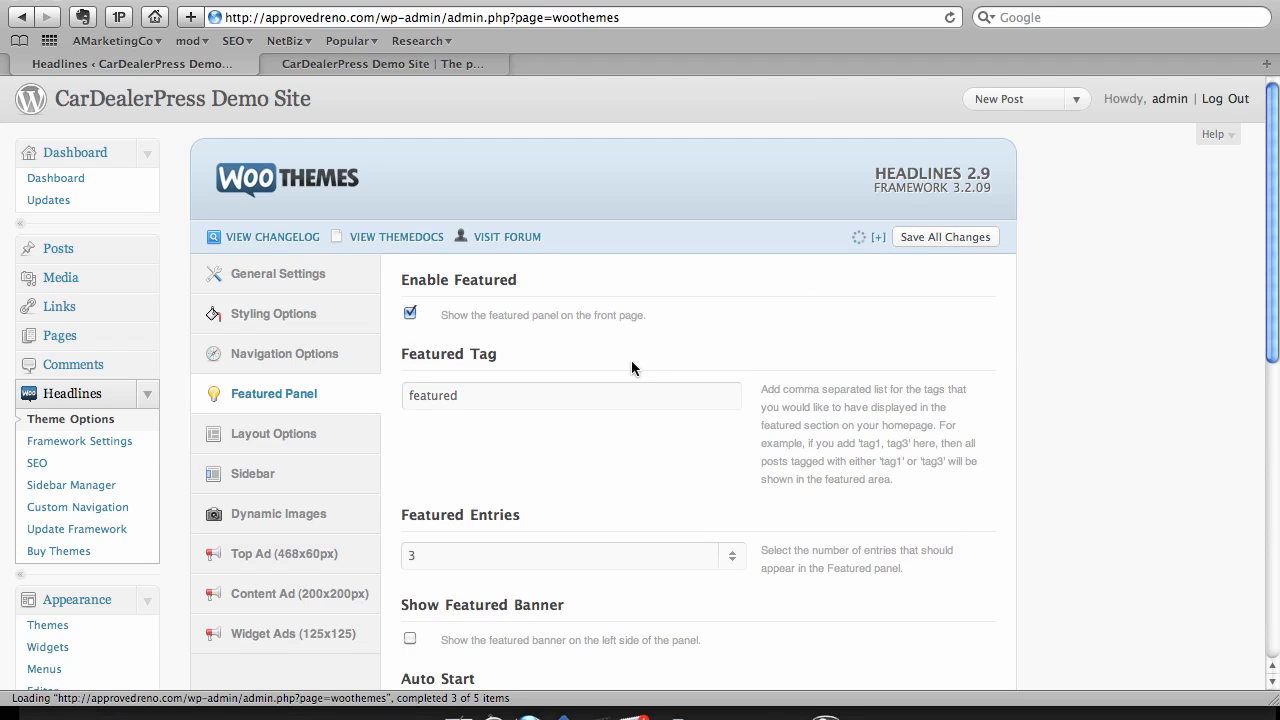
- Set the Twitter username to DealerTrend in the layout options, save, and reload the front page to check the header
left_click(323, 437)
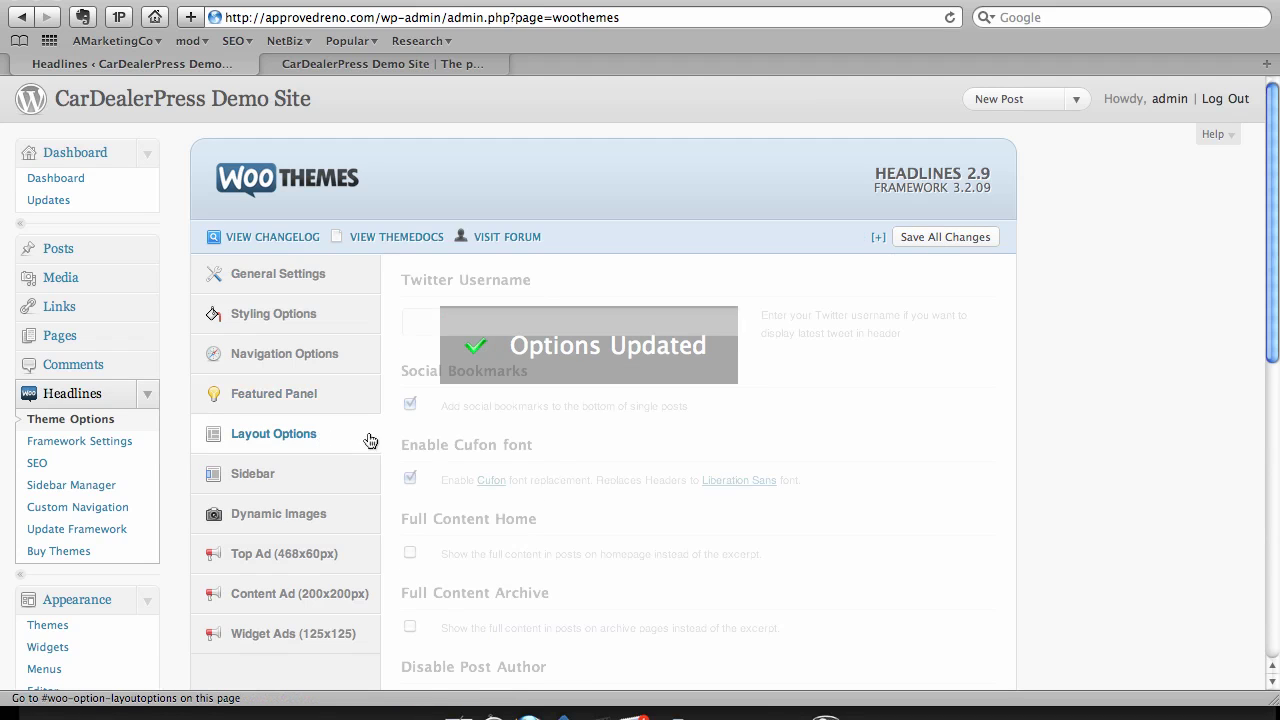
left_click(473, 321)
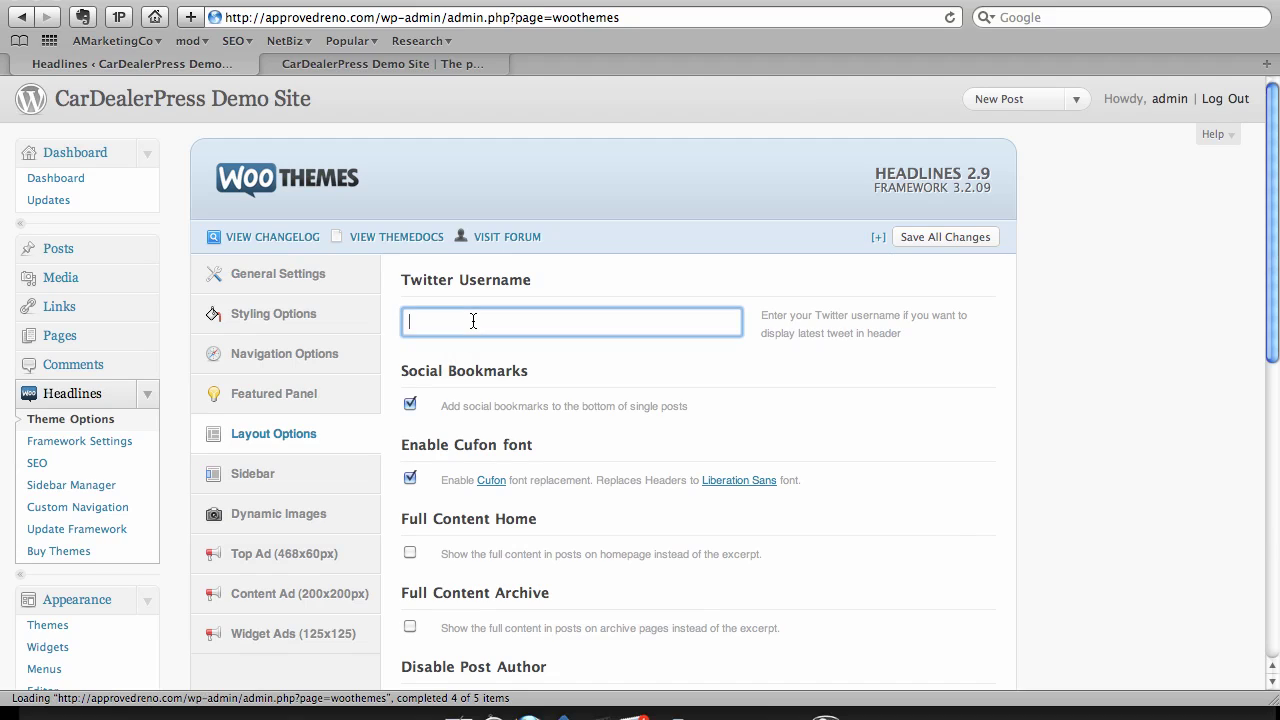
type("DealertTrend")
scroll(517, 417, "down", 2)
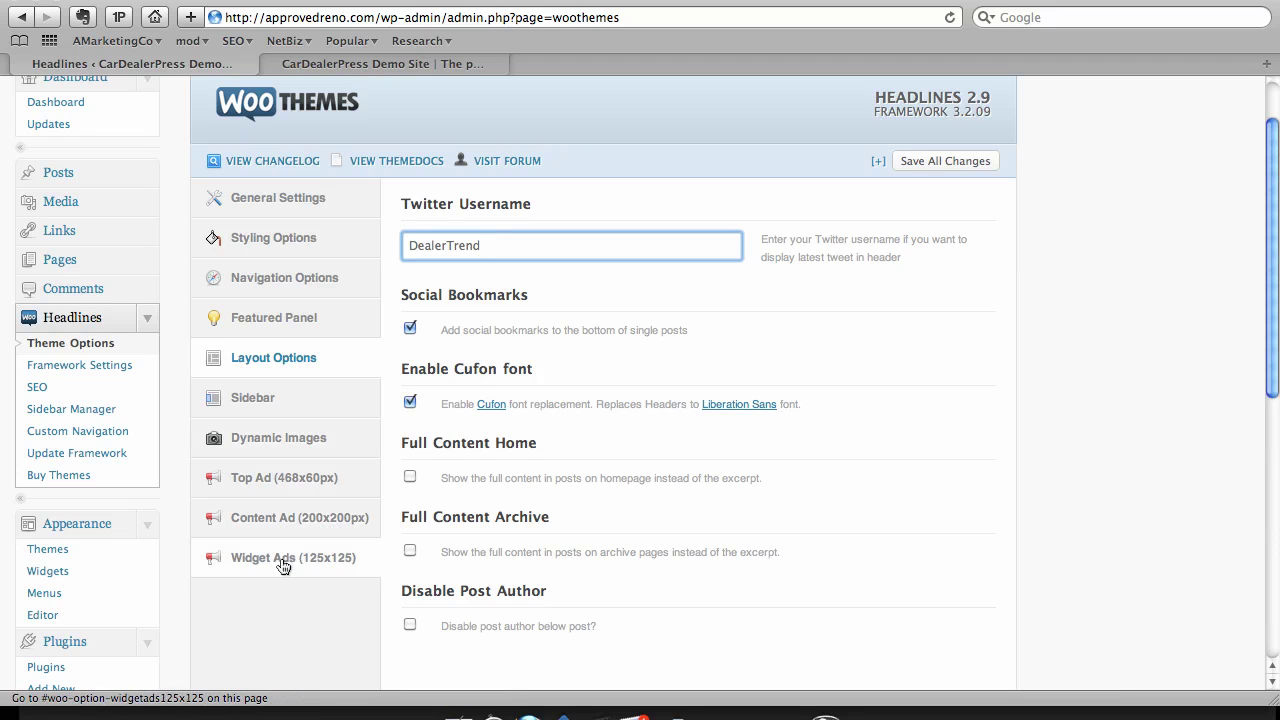
left_click(922, 160)
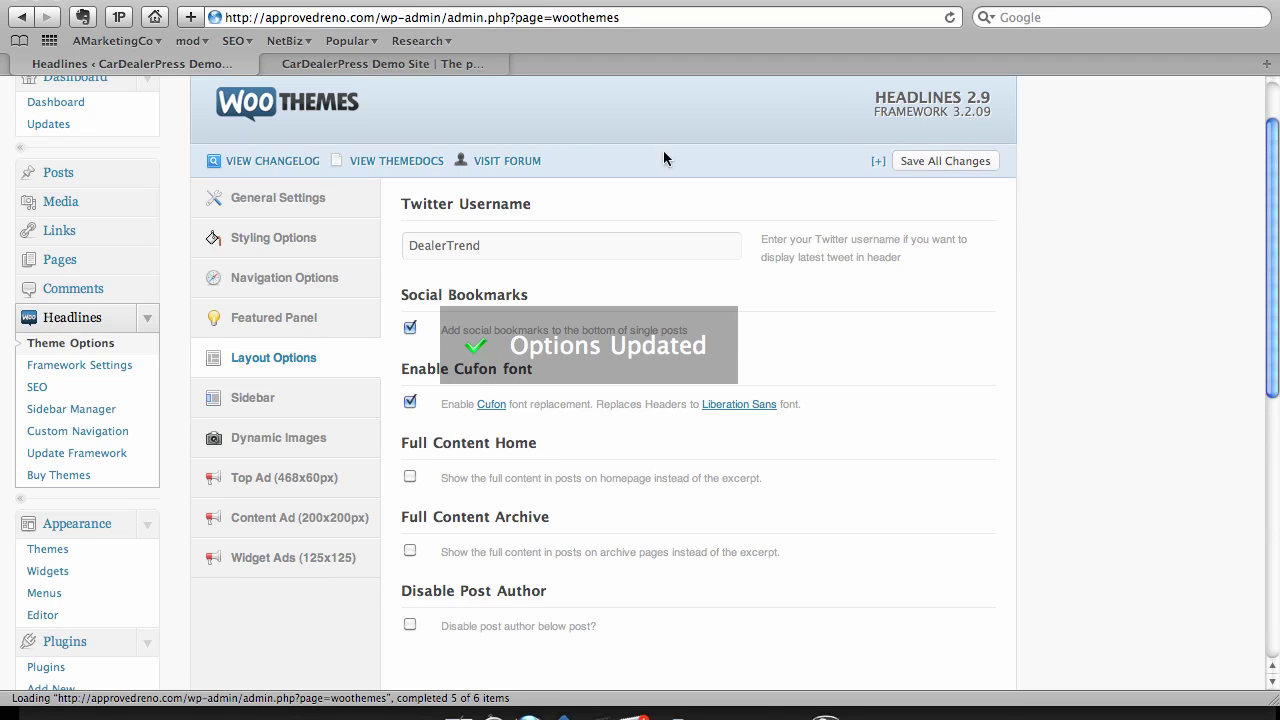
left_click(412, 64)
key("super+r")
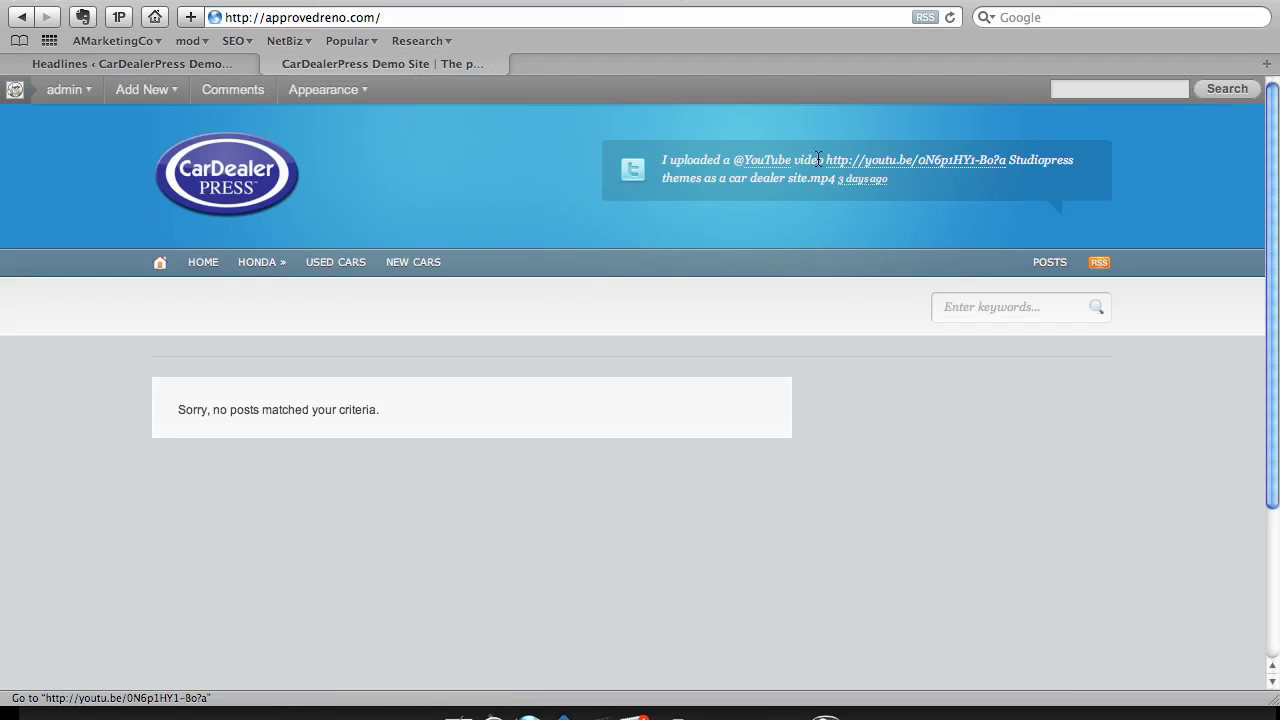
- Set the theme stylesheet to grey.css in the Headlines general settings and save all changes
left_click(259, 62)
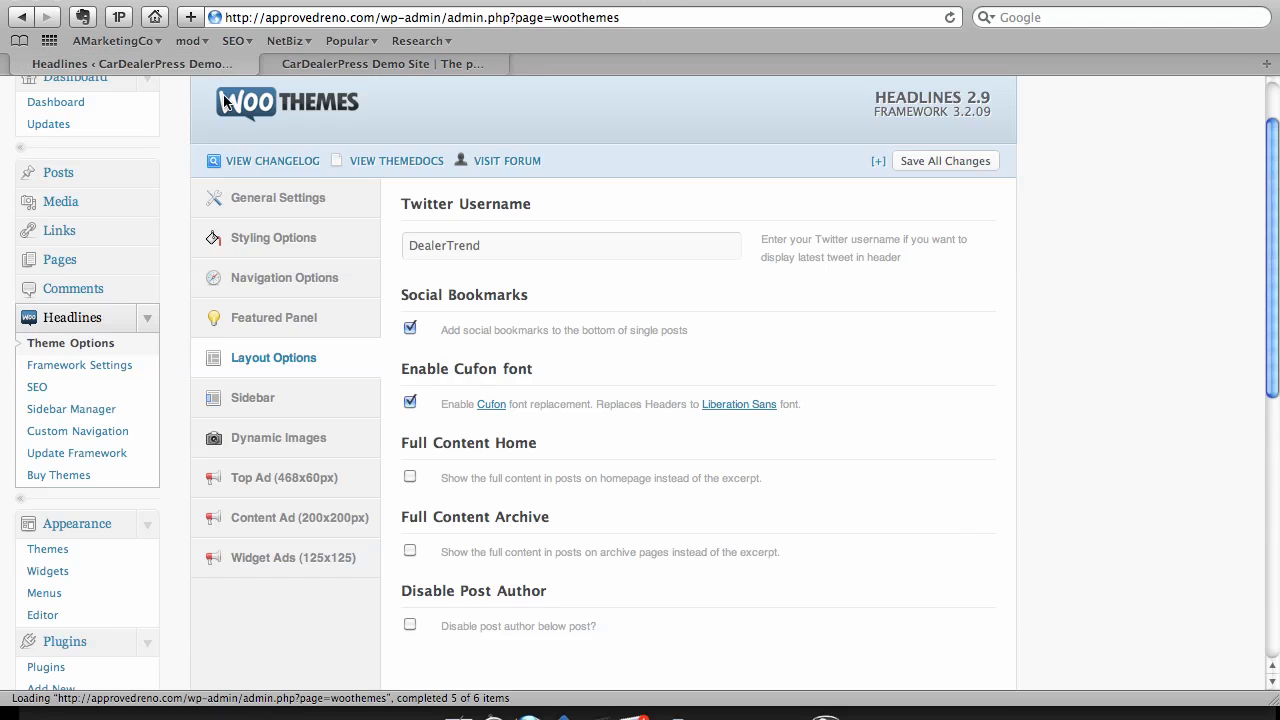
left_click(312, 195)
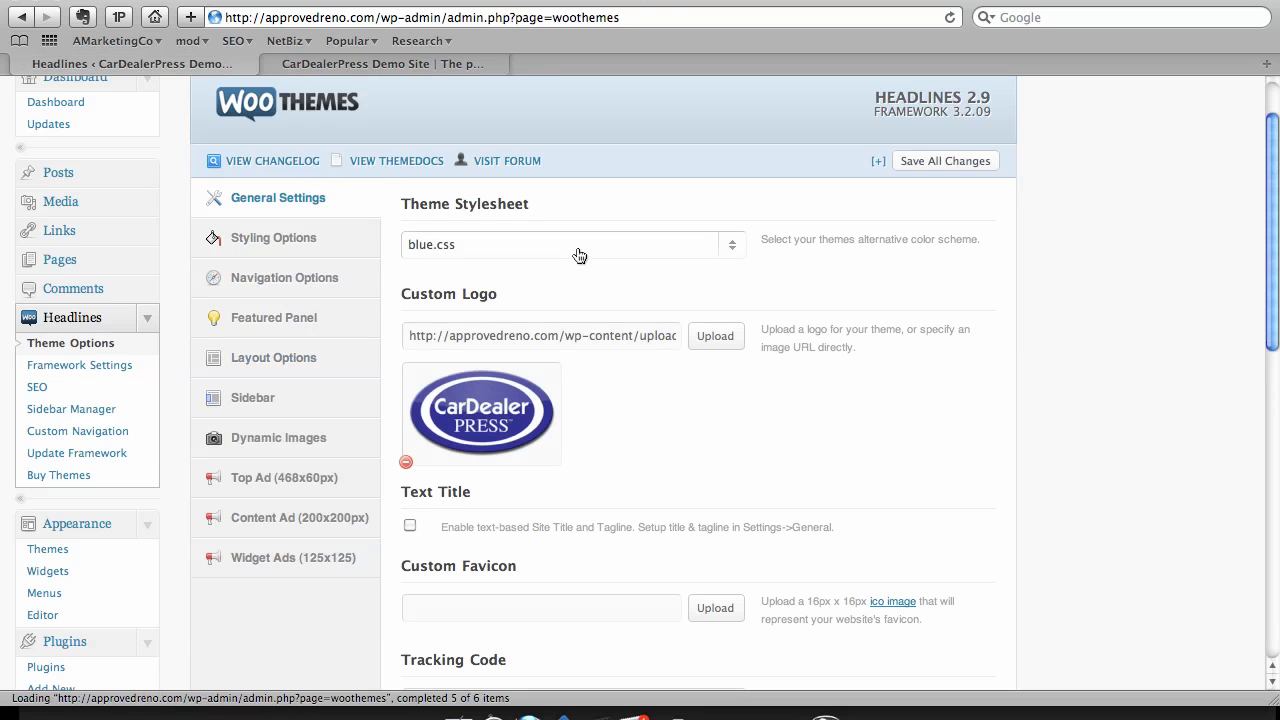
left_click(581, 247)
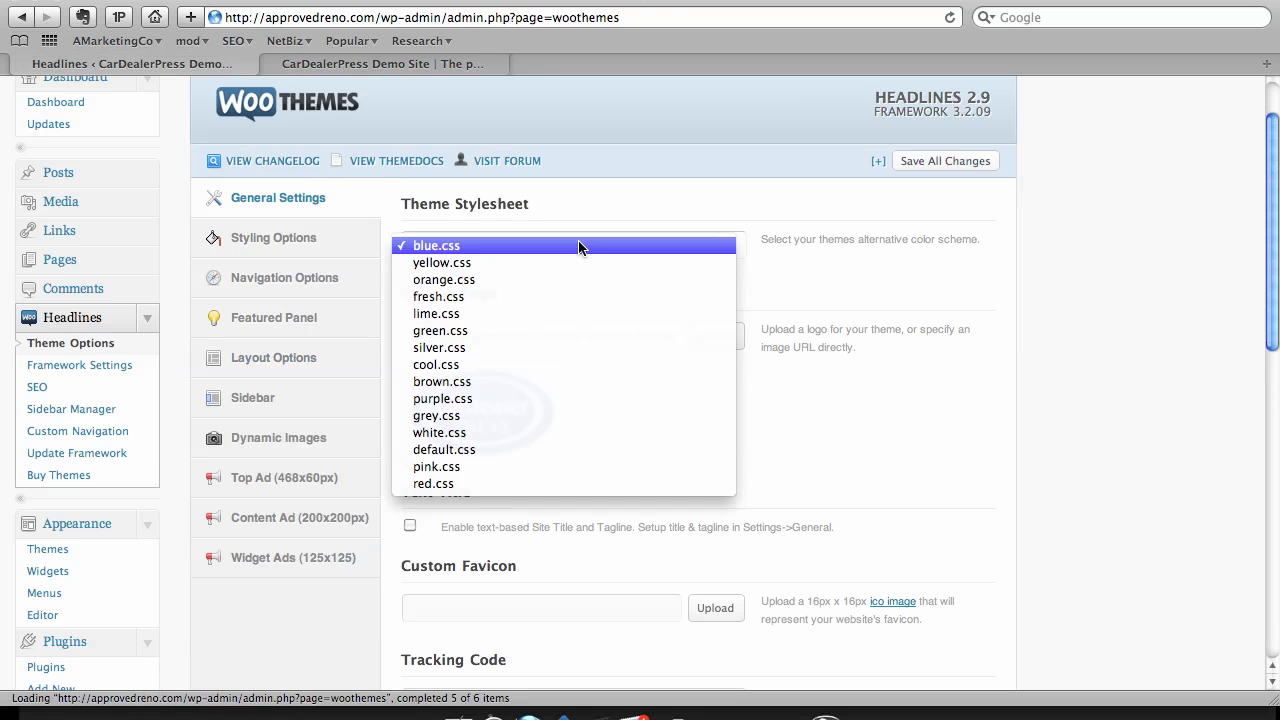
left_click(551, 415)
left_click(927, 162)
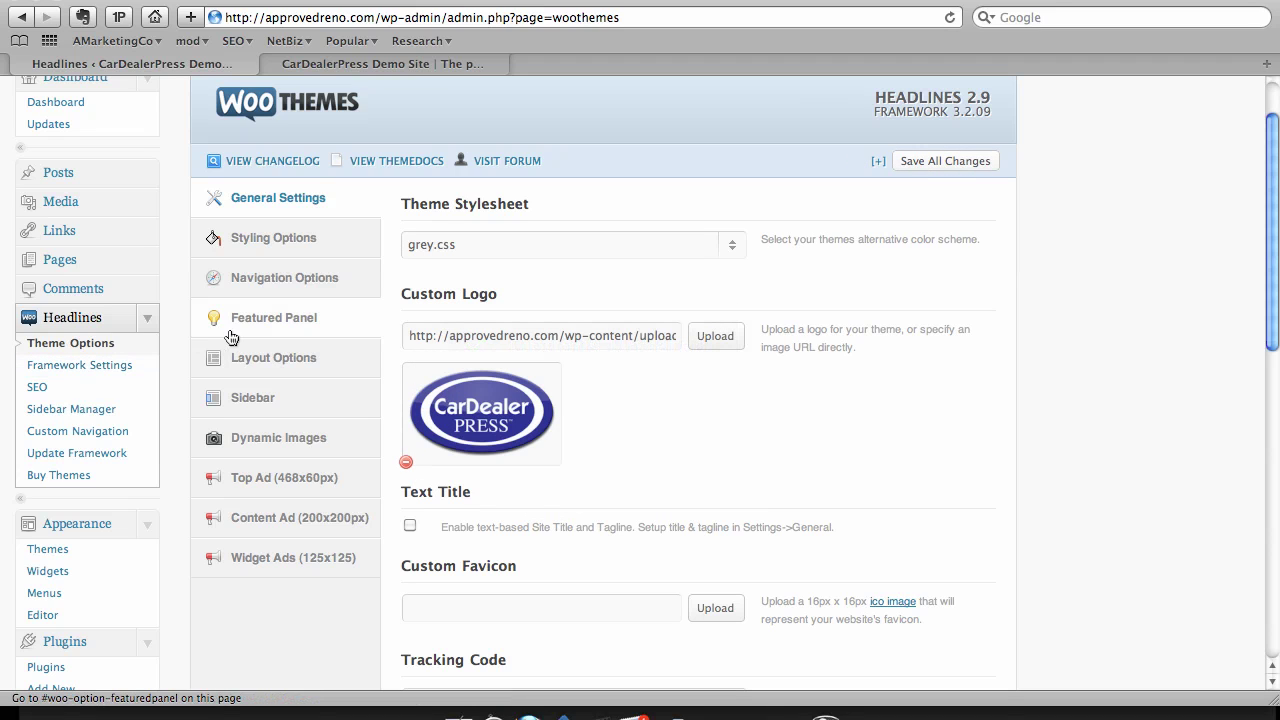
- Open the posts list and change the status of the post "Car Advertisement 2" to Published using Quick Edit
left_click(57, 173)
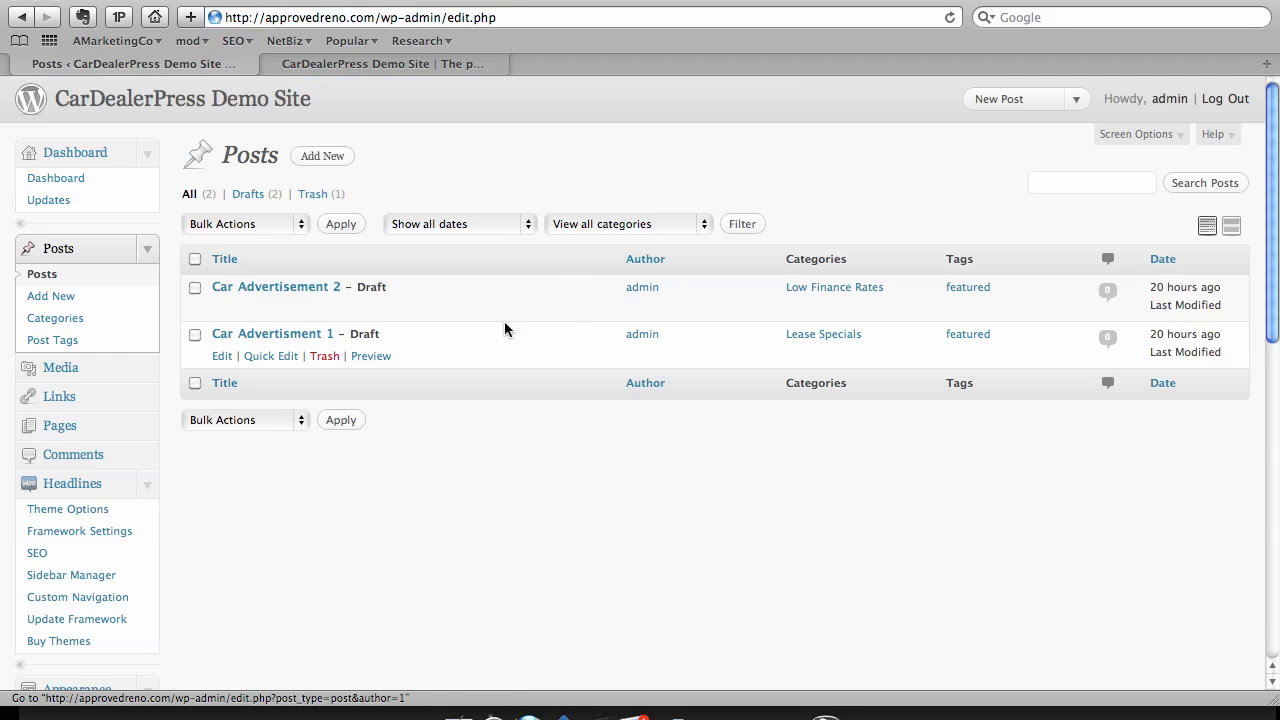
left_click(284, 310)
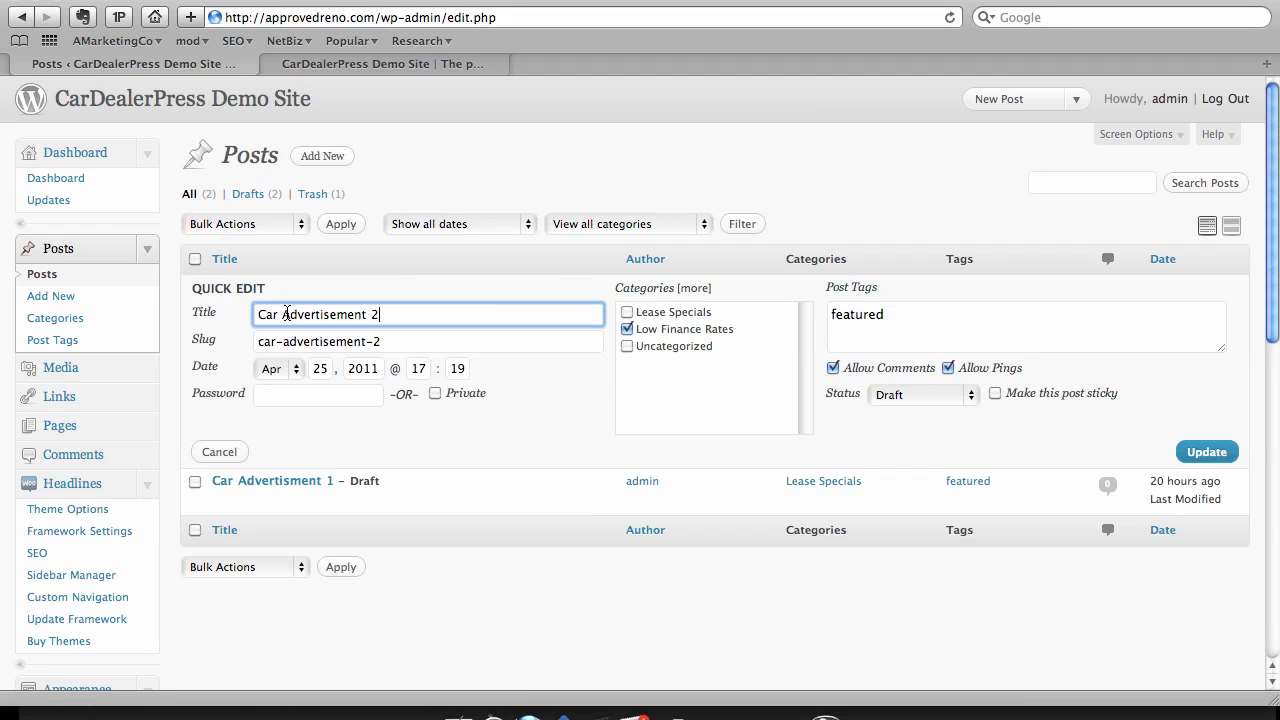
left_click(940, 392)
left_click(900, 358)
left_click(1206, 452)
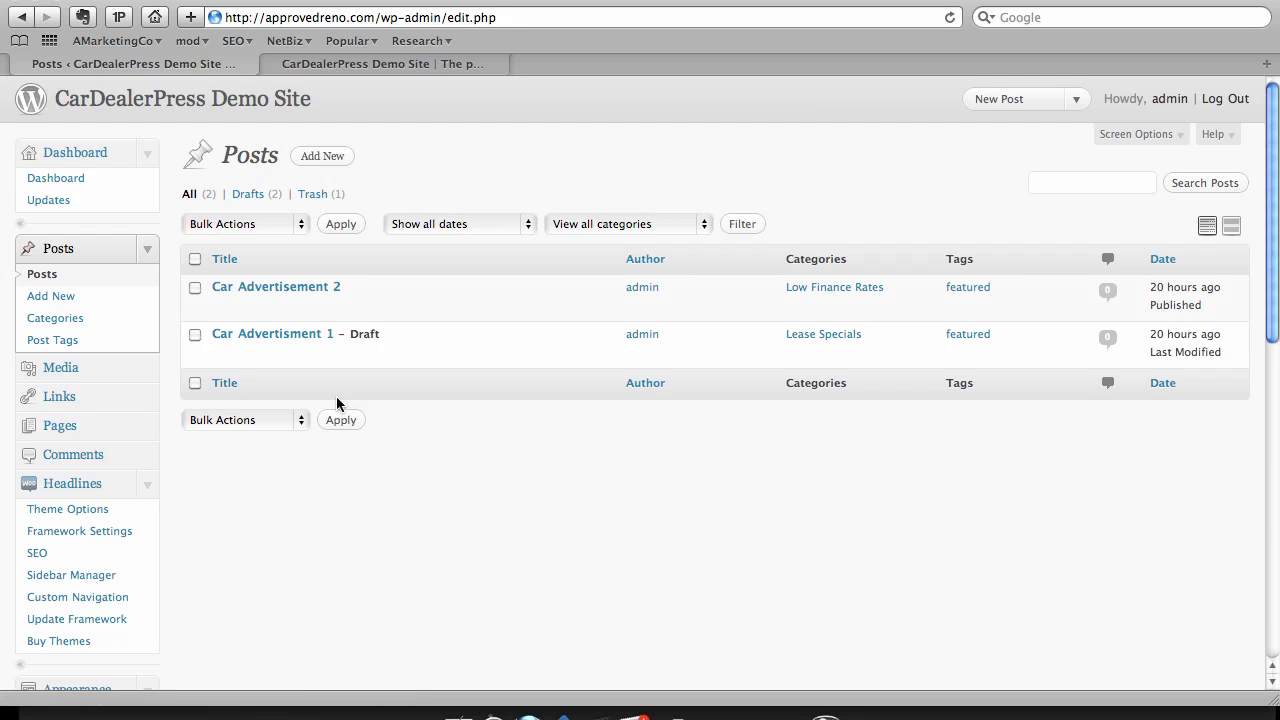
- Change the status of the post "Car Advertisment 1" to Published using Quick Edit
left_click(287, 359)
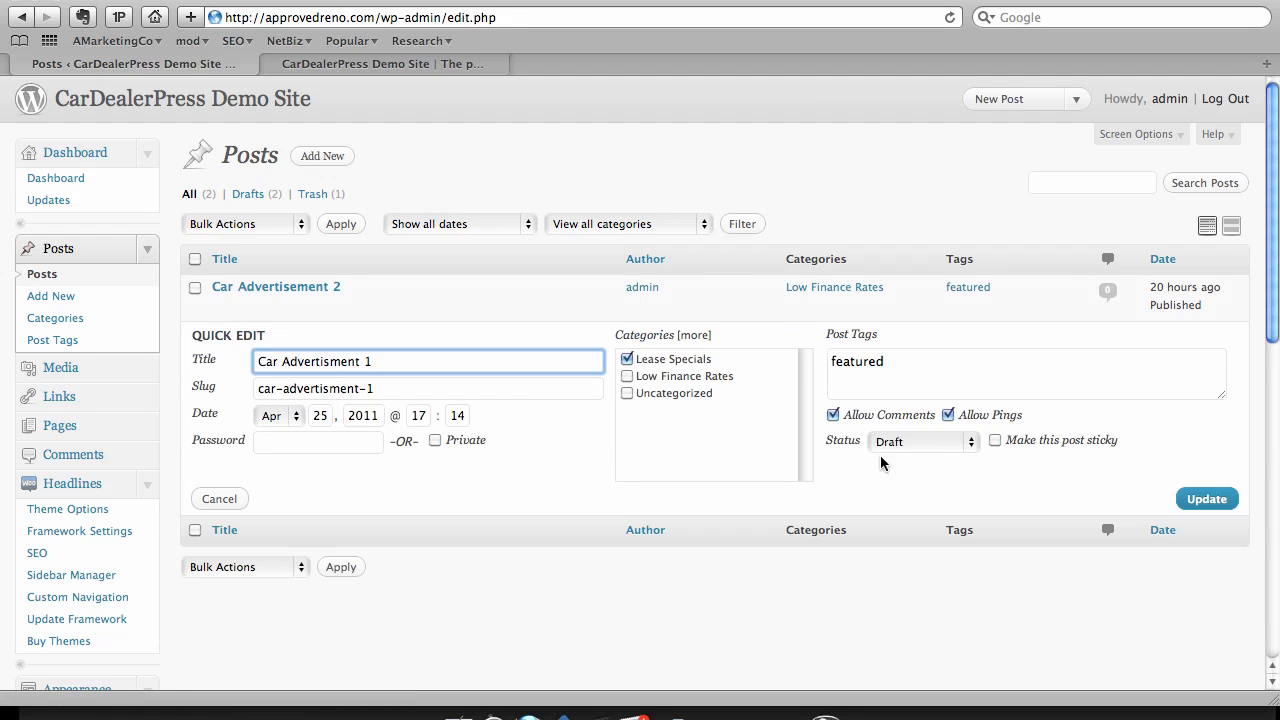
left_click(945, 448)
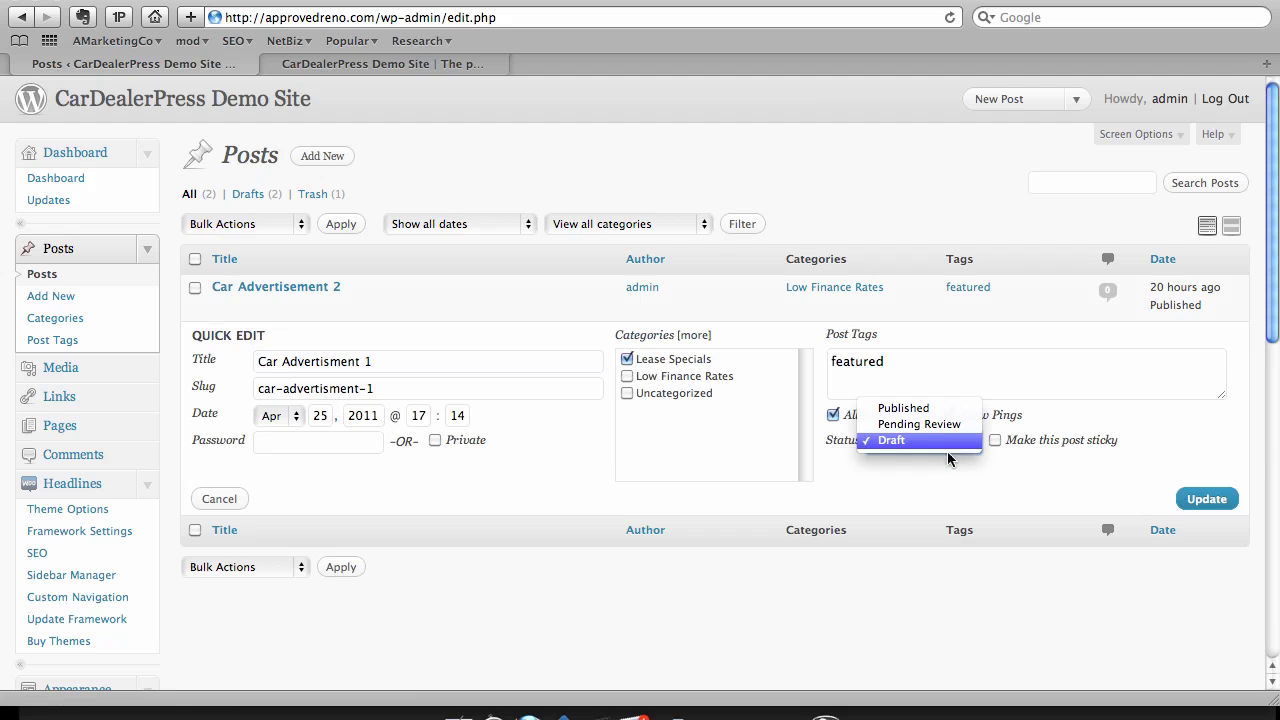
left_click(915, 408)
left_click(1194, 498)
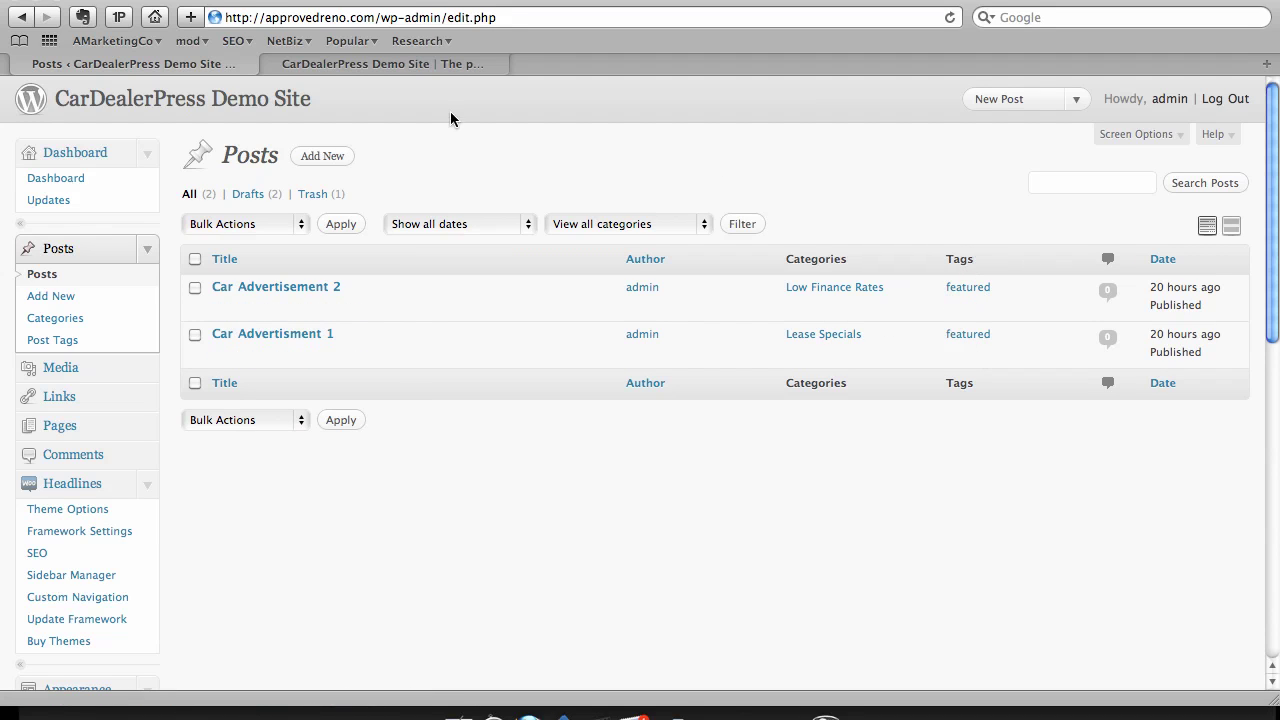
- Reload the site's front page and show "Car Advertisment 1" in the featured panel
left_click(417, 65)
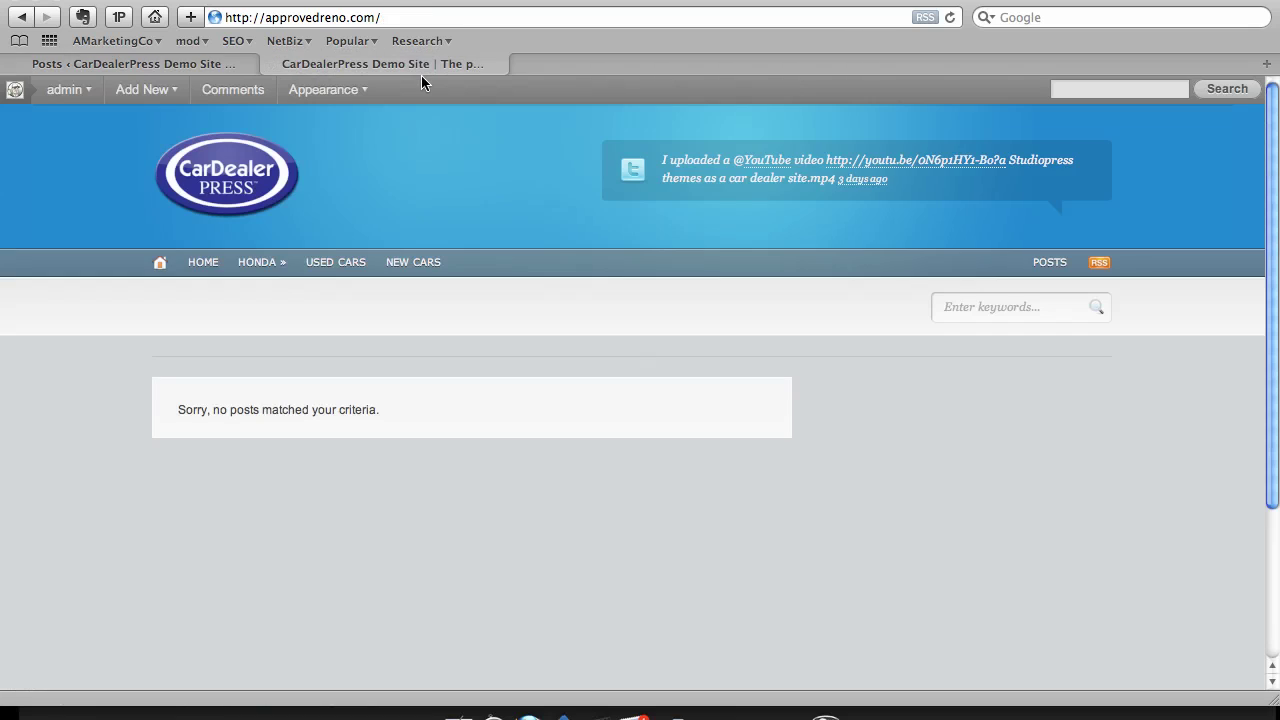
key("super+r")
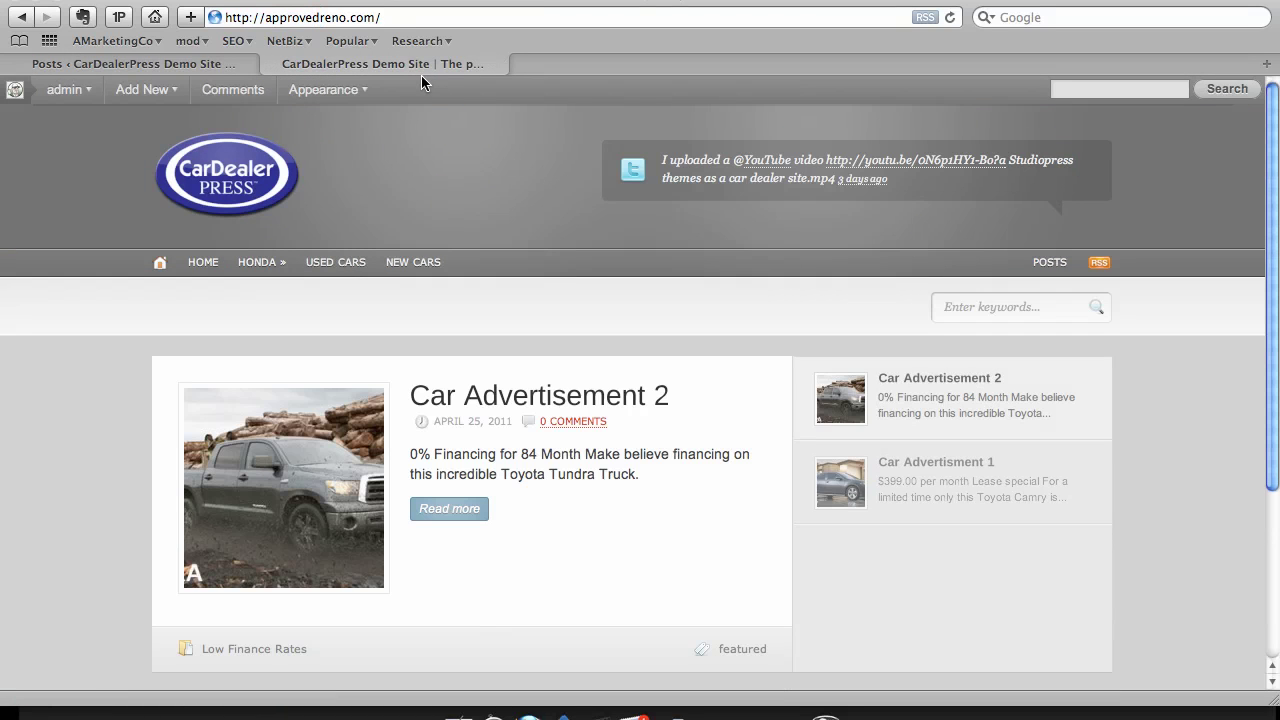
left_click(866, 506)
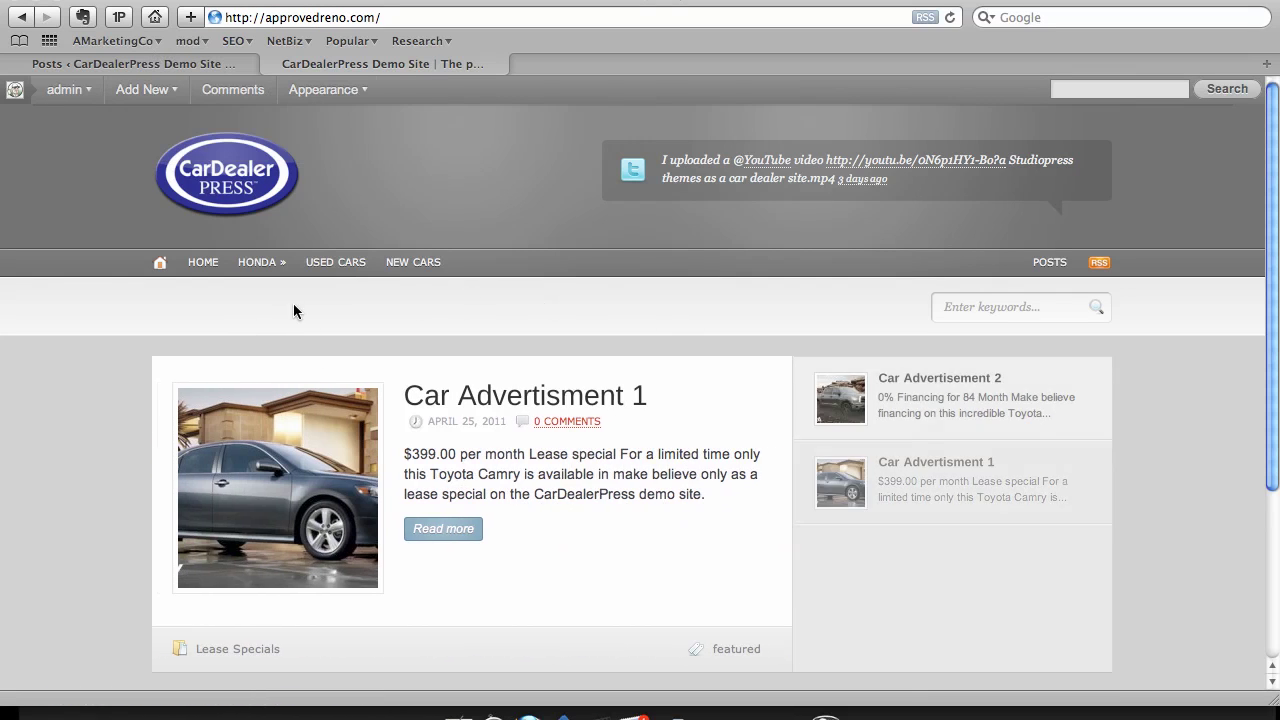
mouse_move(157, 91)
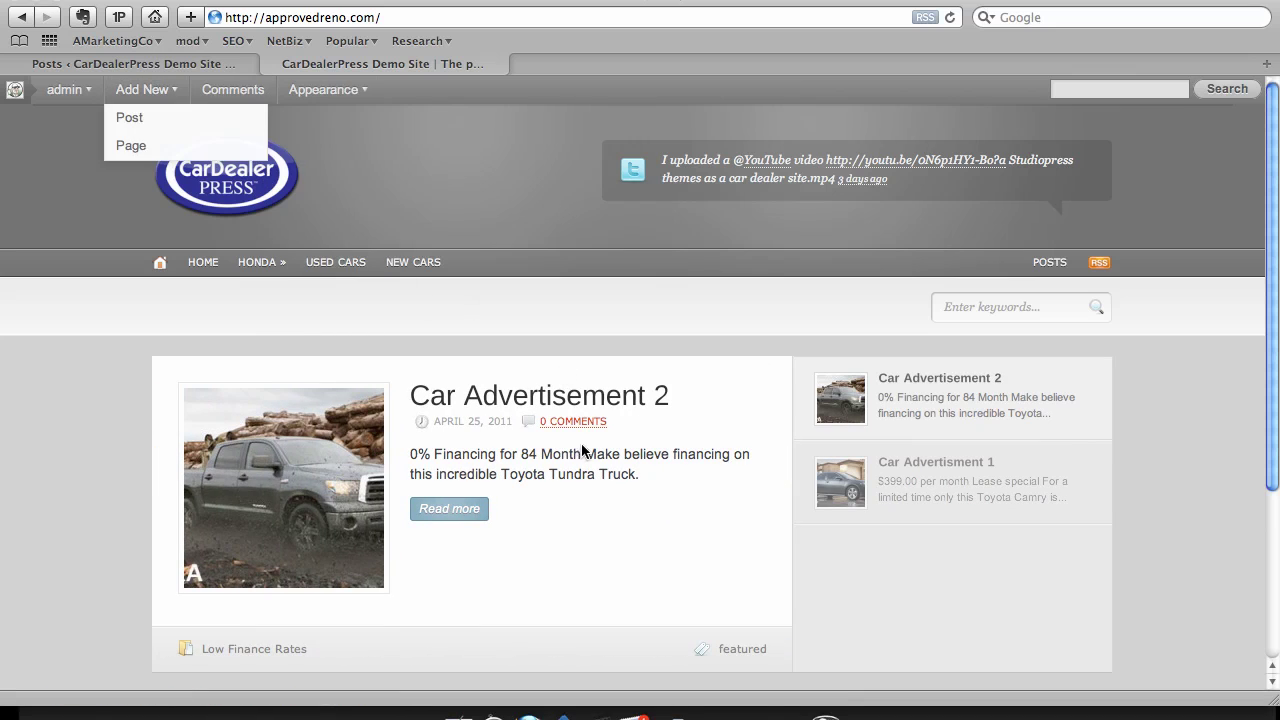
left_click(141, 84)
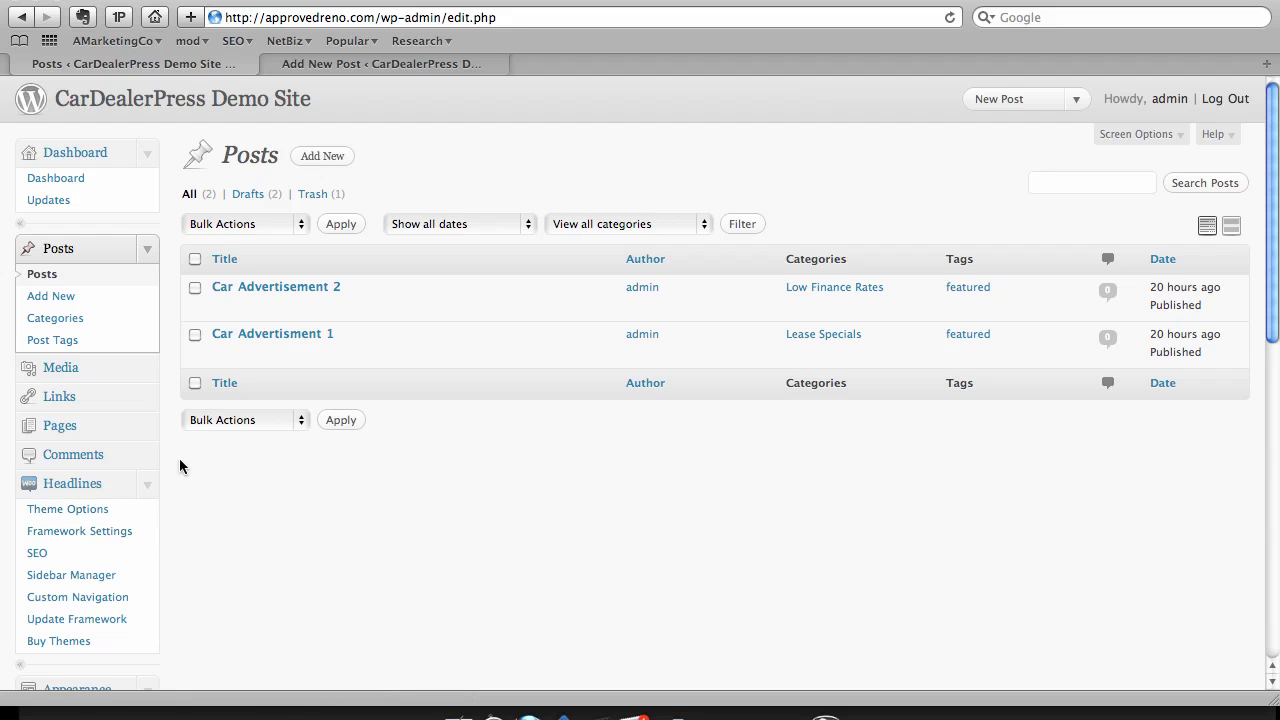
- Add the Low Finance Rates and Lease Specials categories to the Top Navigation menu, save it and check the front page
scroll(168, 428, "down", 6)
left_click(50, 443)
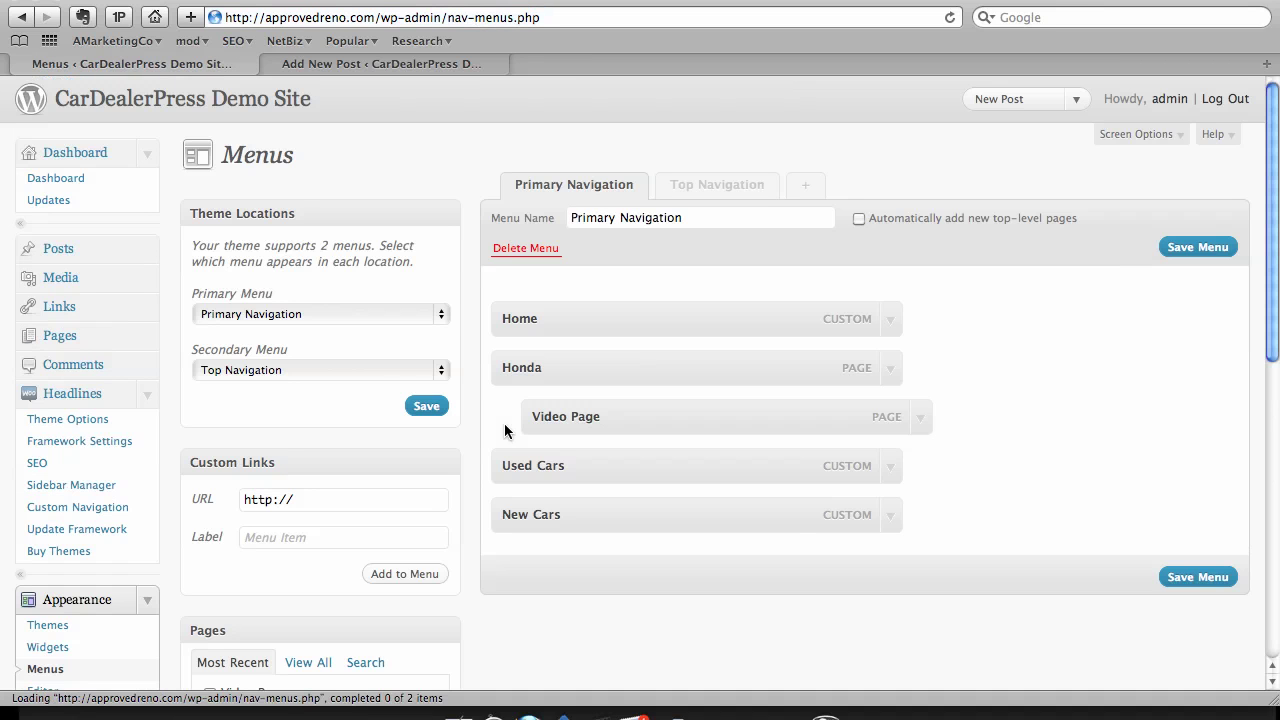
left_click(750, 190)
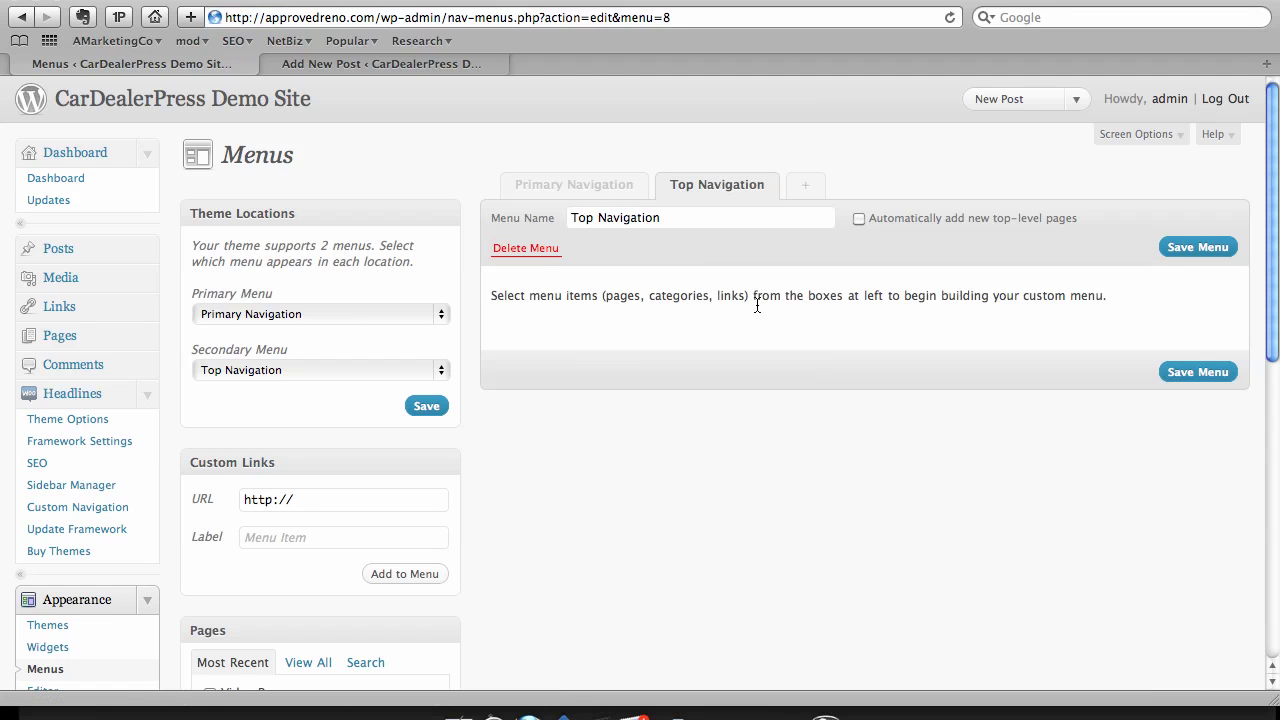
scroll(615, 418, "down", 10)
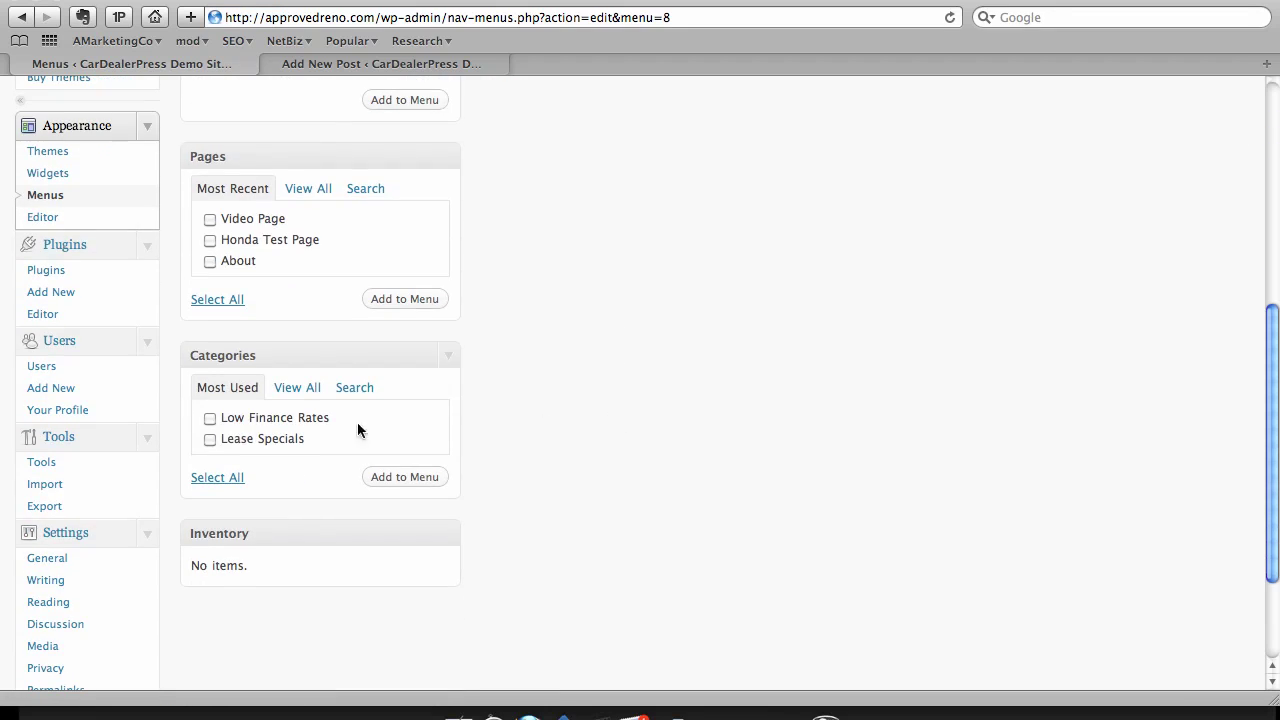
left_click(210, 418)
left_click(210, 439)
left_click(406, 476)
left_click_drag(1275, 427, 1275, 210)
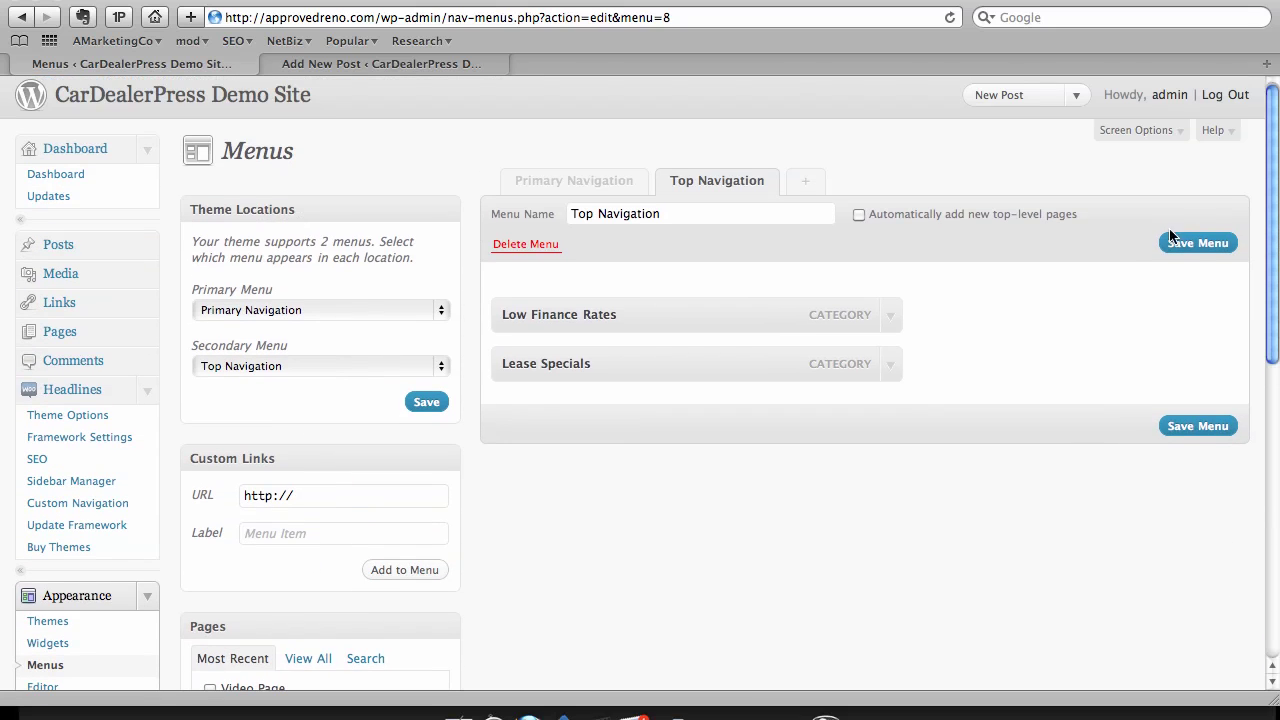
left_click(1200, 243)
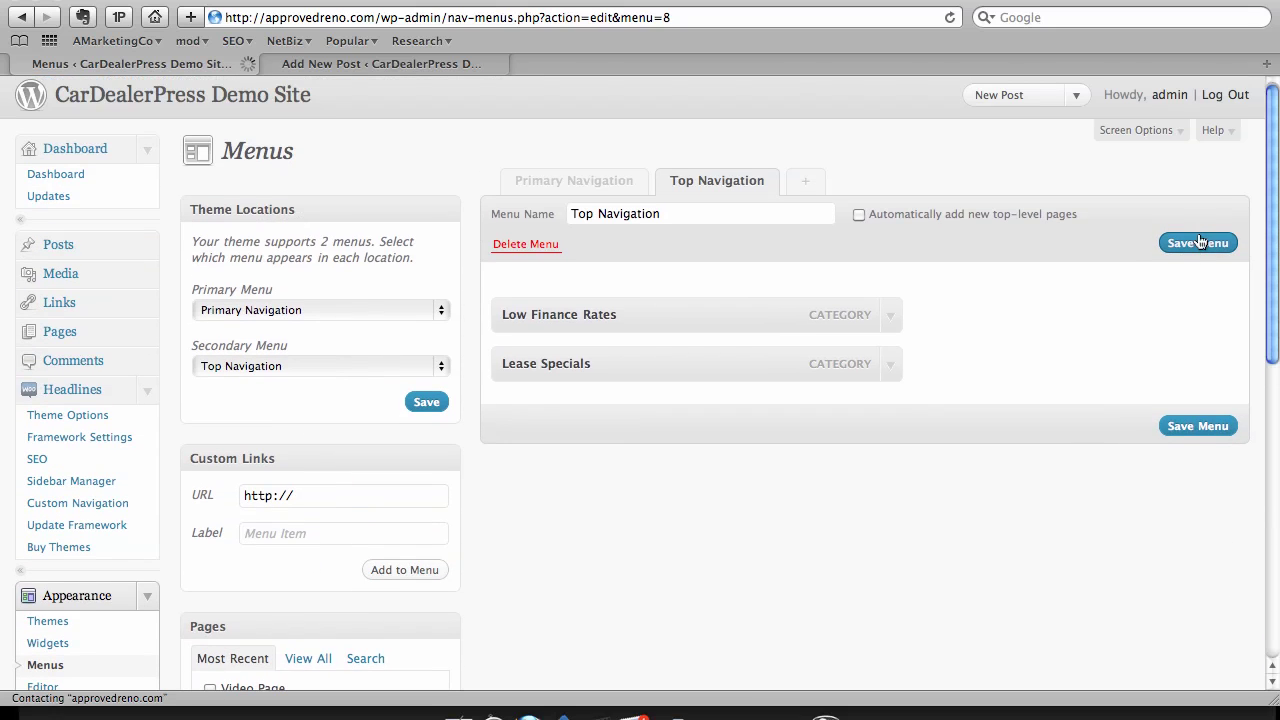
left_click(399, 64)
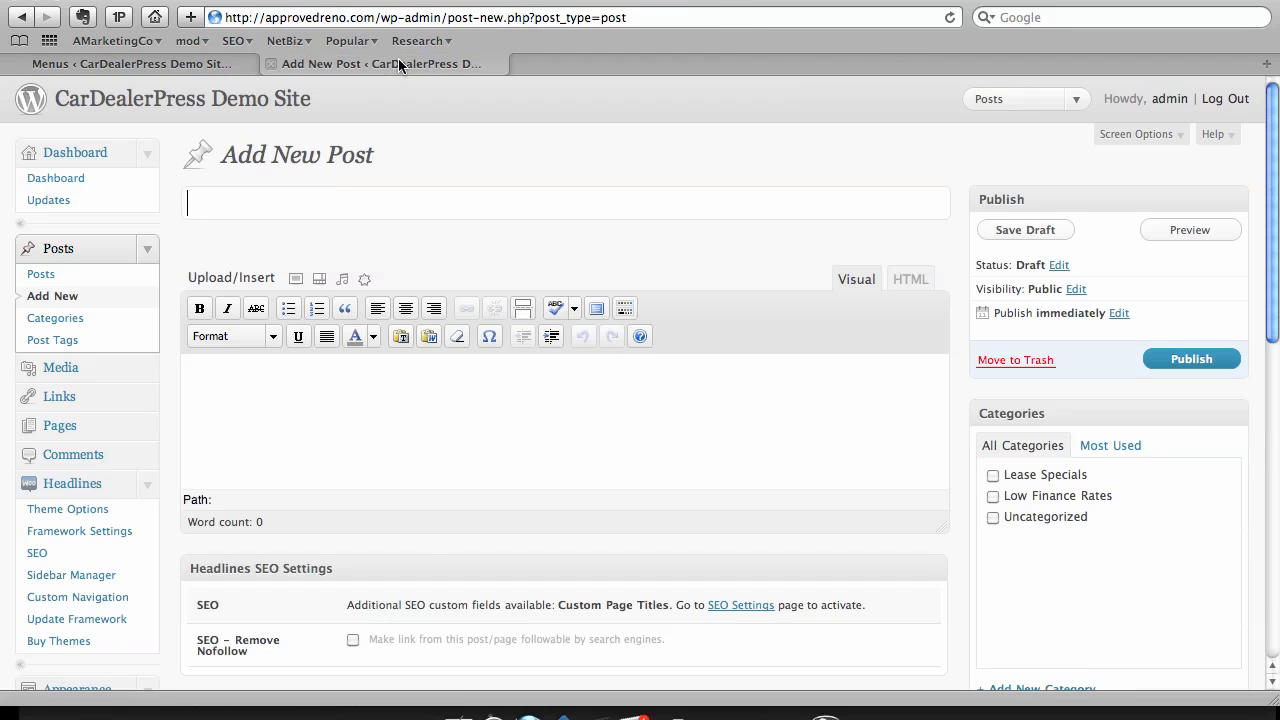
left_click(292, 100)
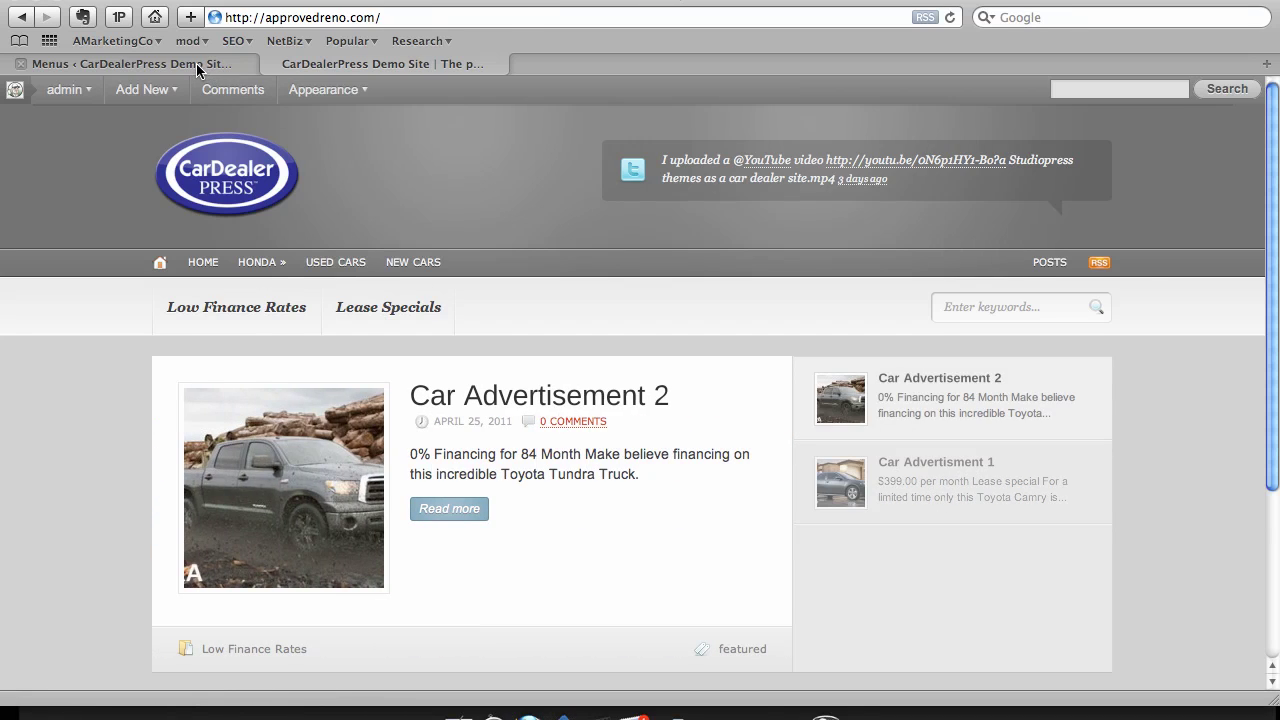
- Start a new post in the site admin with the title "Another Lease Special"
left_click(196, 63)
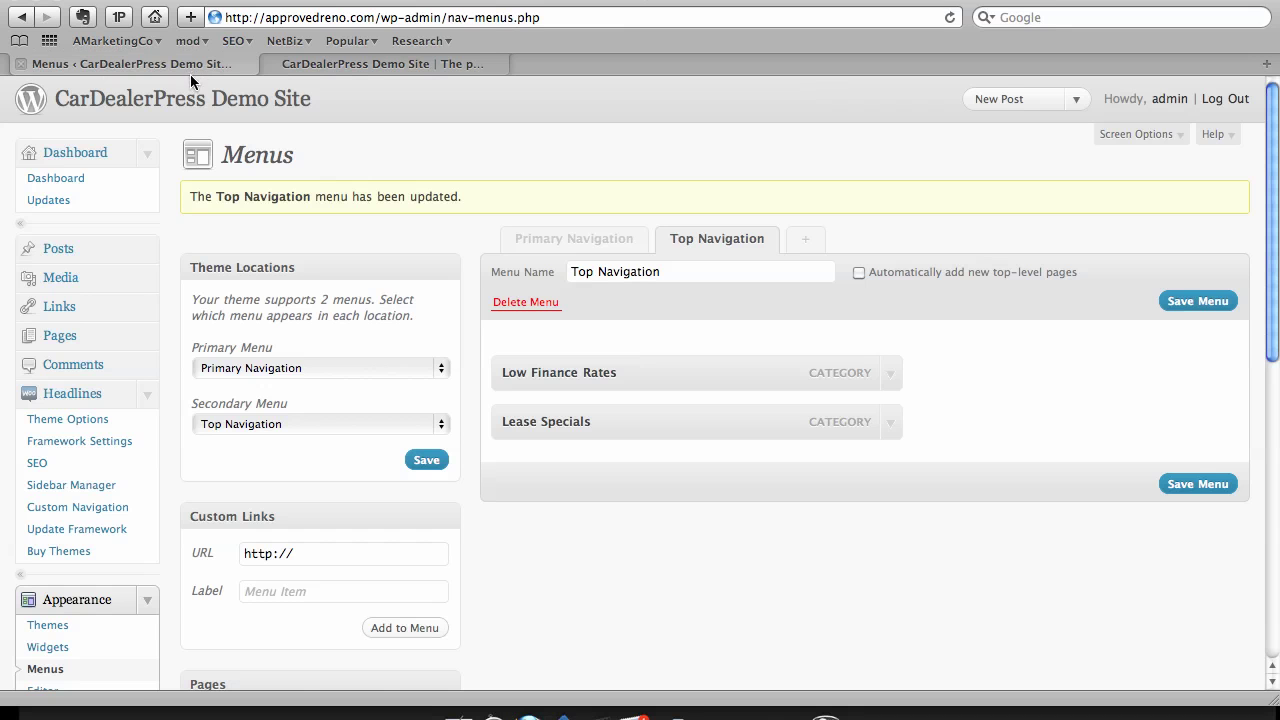
left_click(148, 252)
left_click(84, 306)
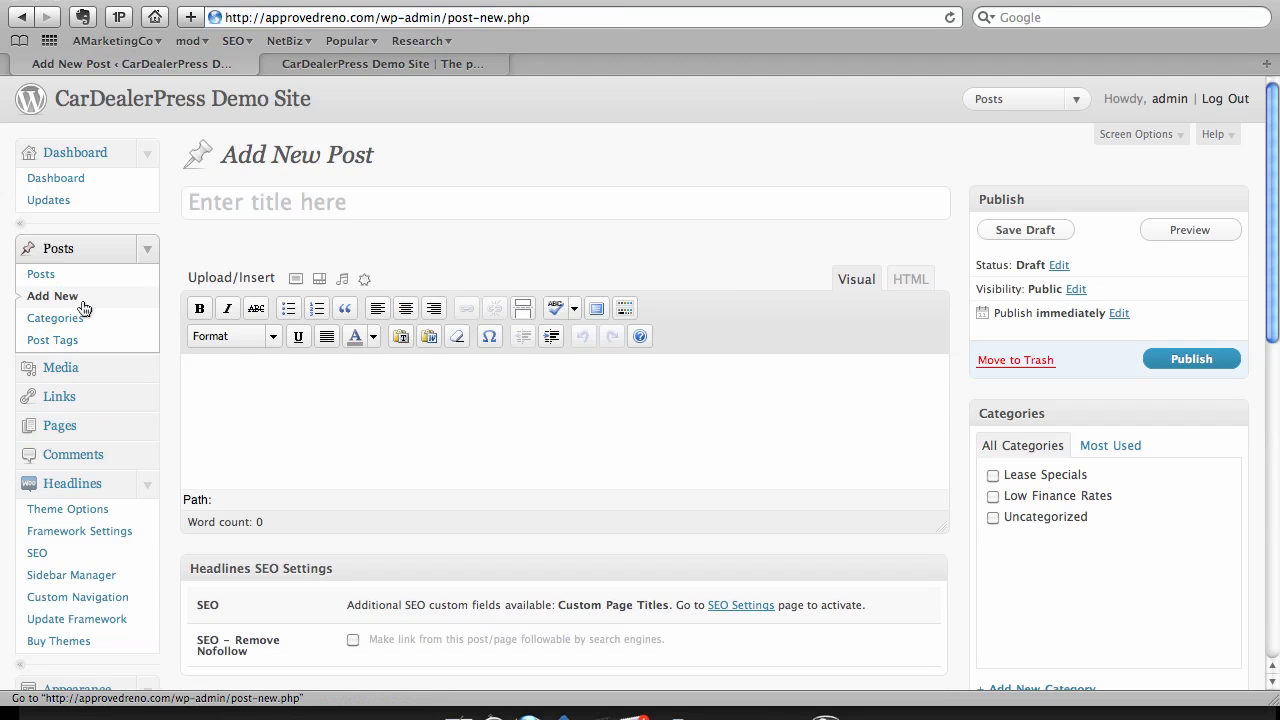
type("A")
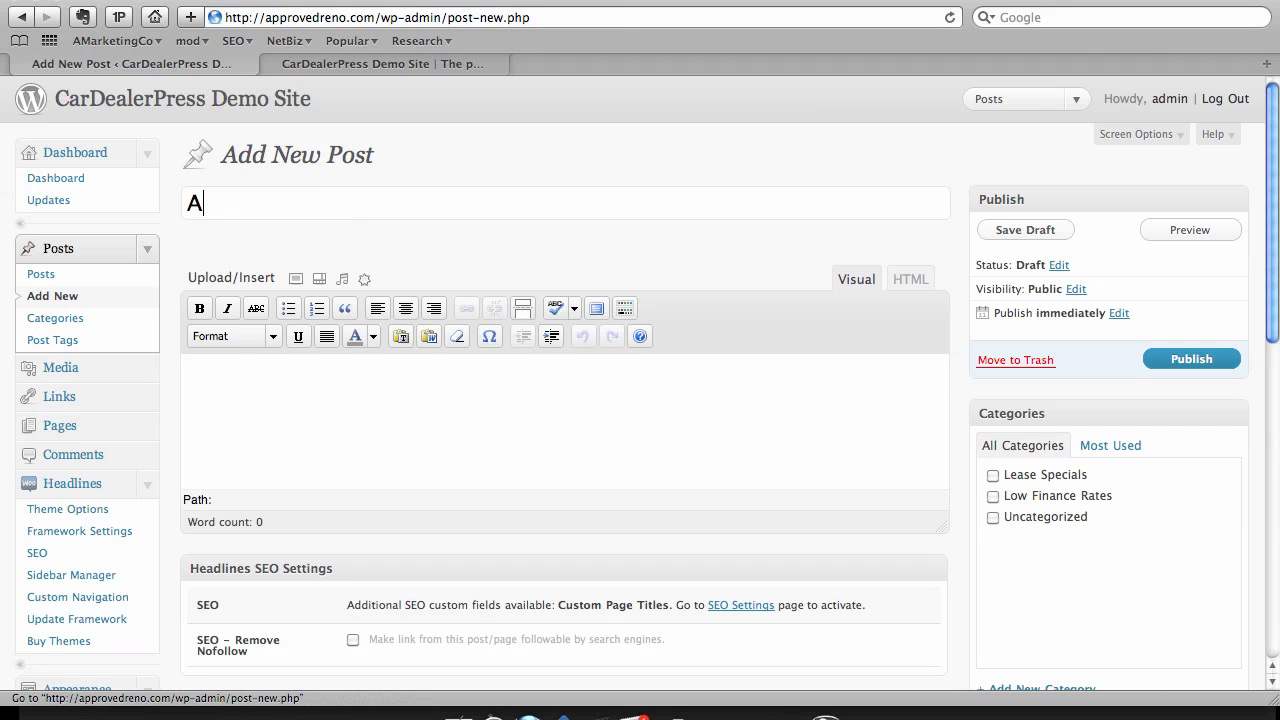
type("nother Lease s")
key("BackSpace")
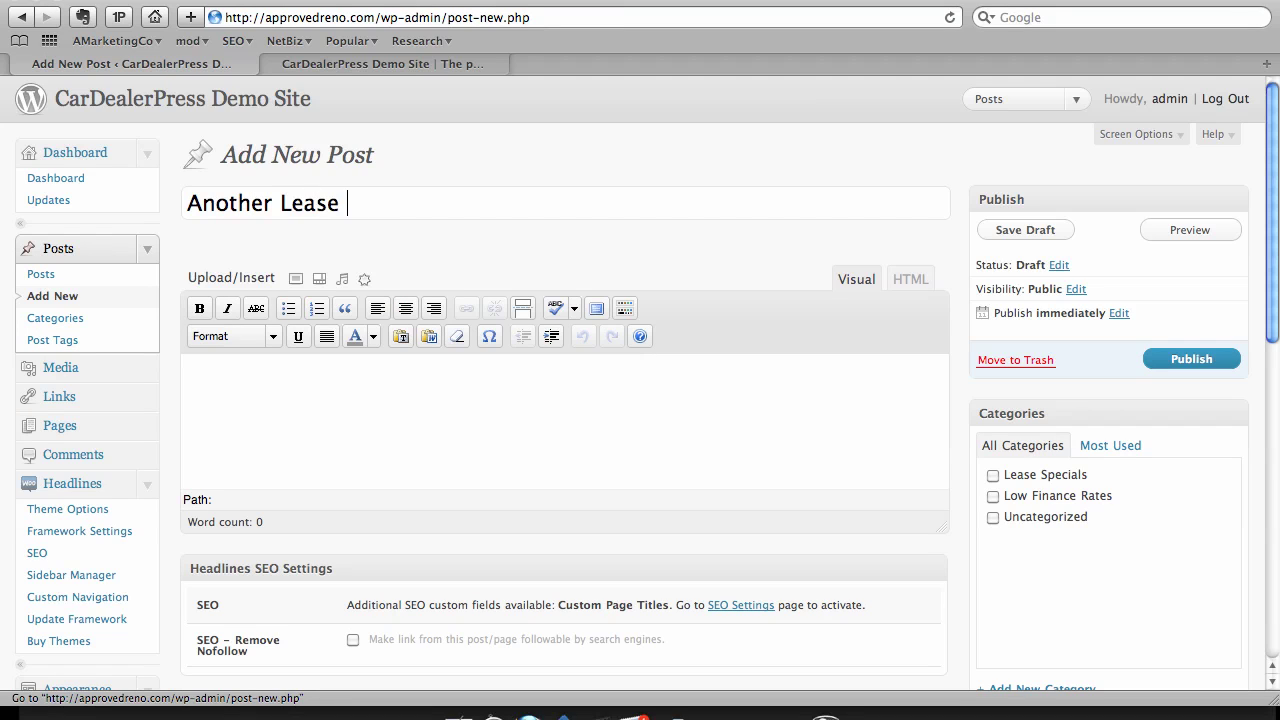
type("Special")
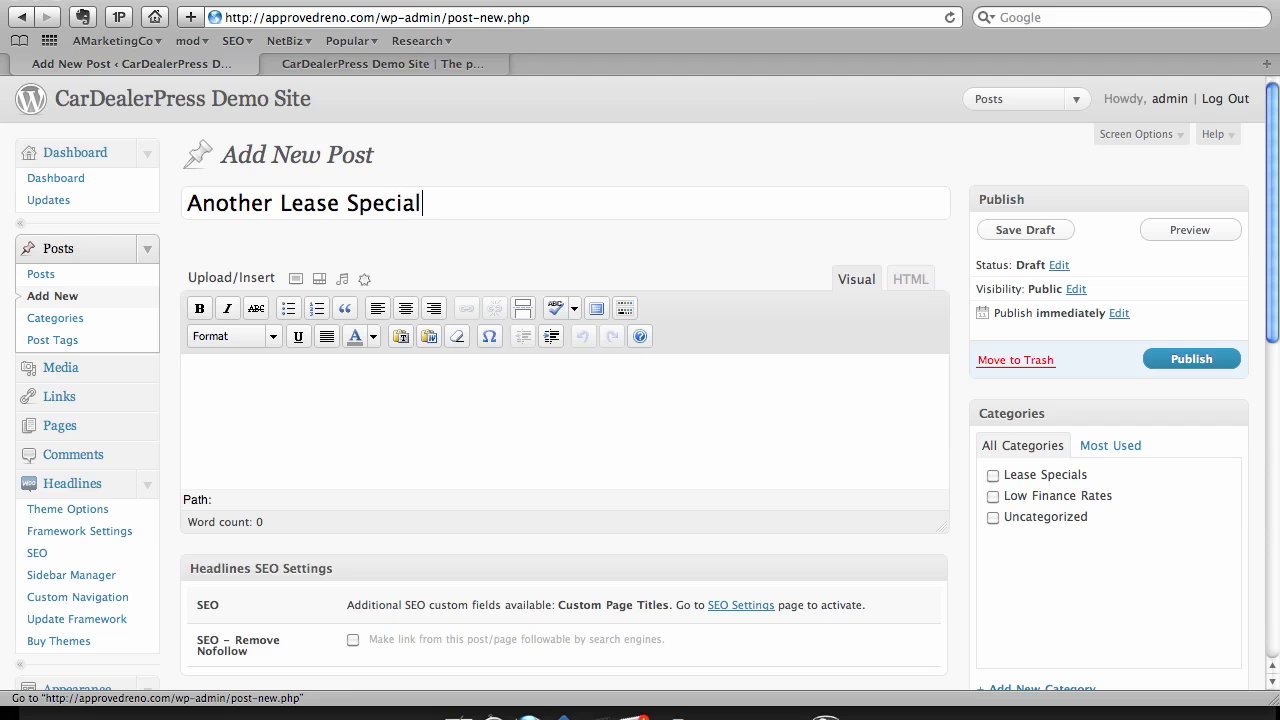
- Insert the Honda Pilot image from the media library into the post body at Medium size (300 × 186)
left_click(244, 381)
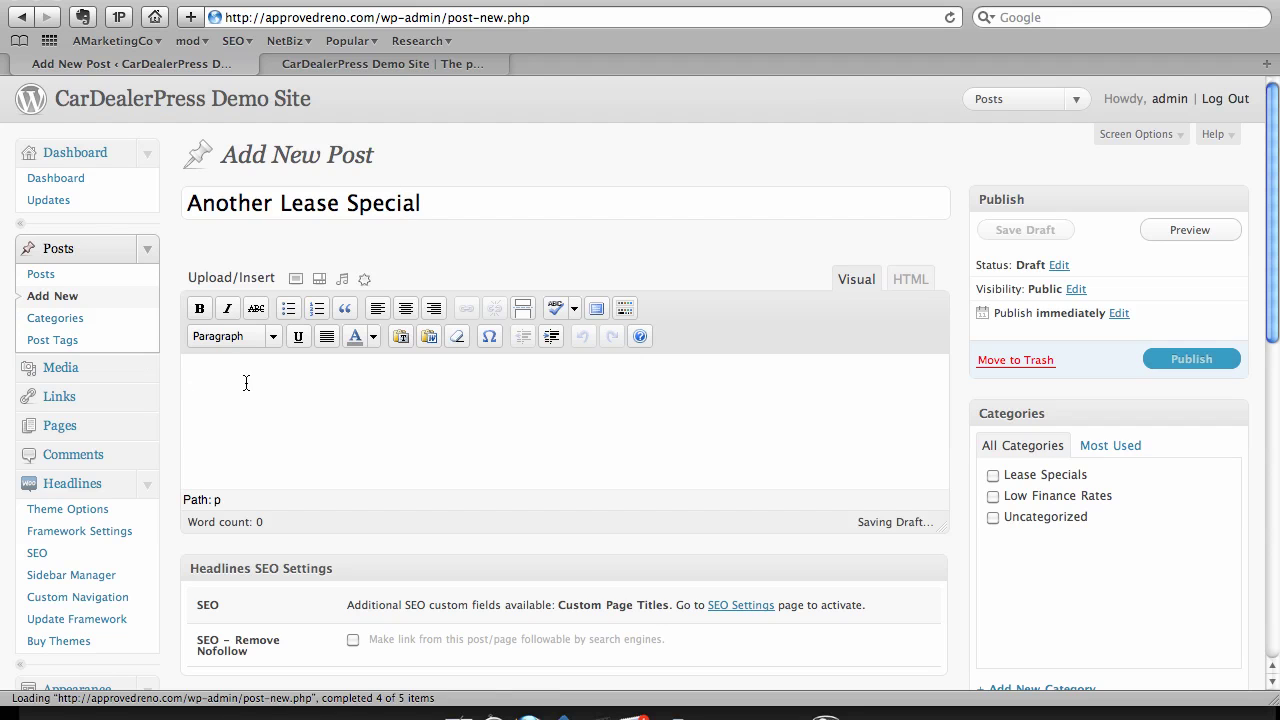
left_click(297, 278)
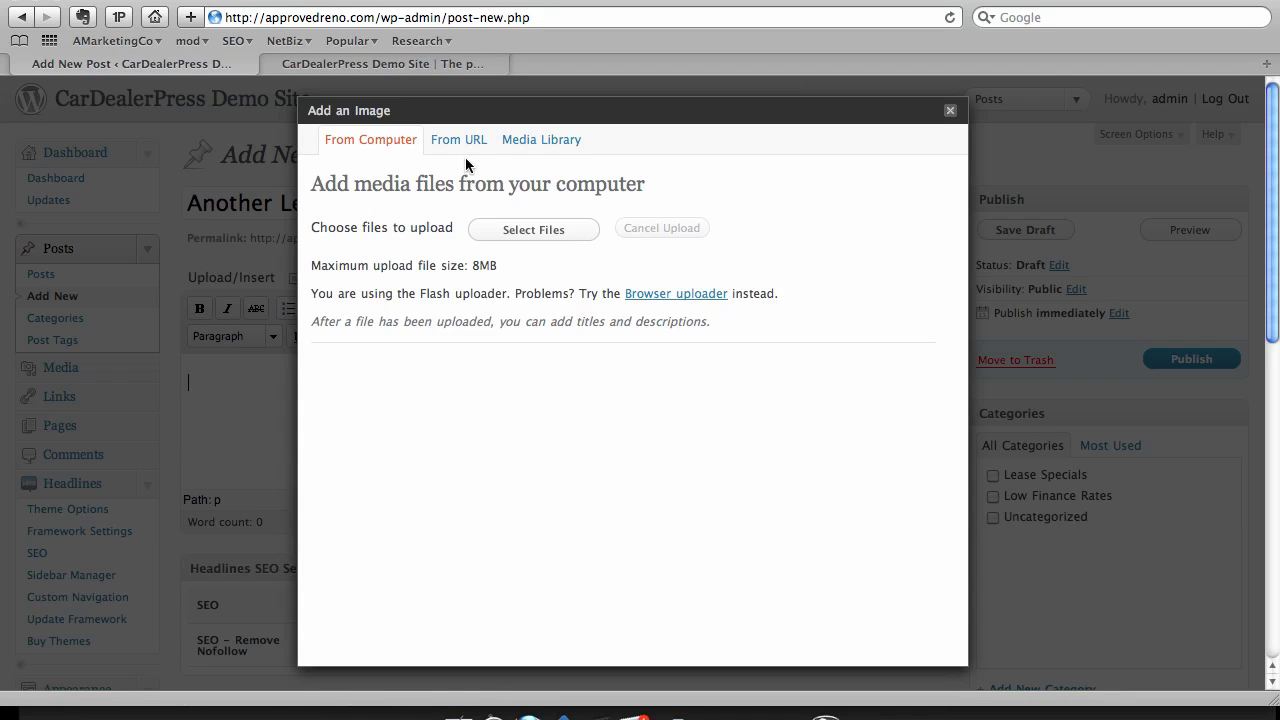
left_click(528, 150)
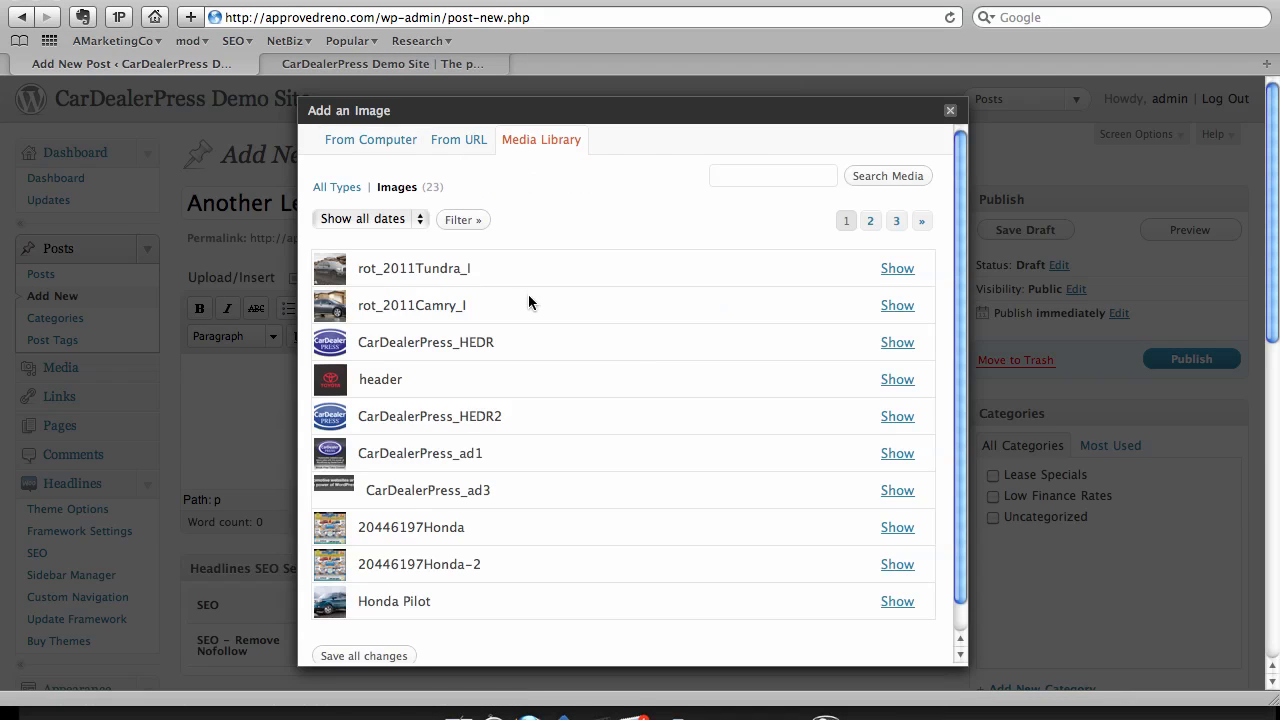
scroll(528, 294, "down", 3)
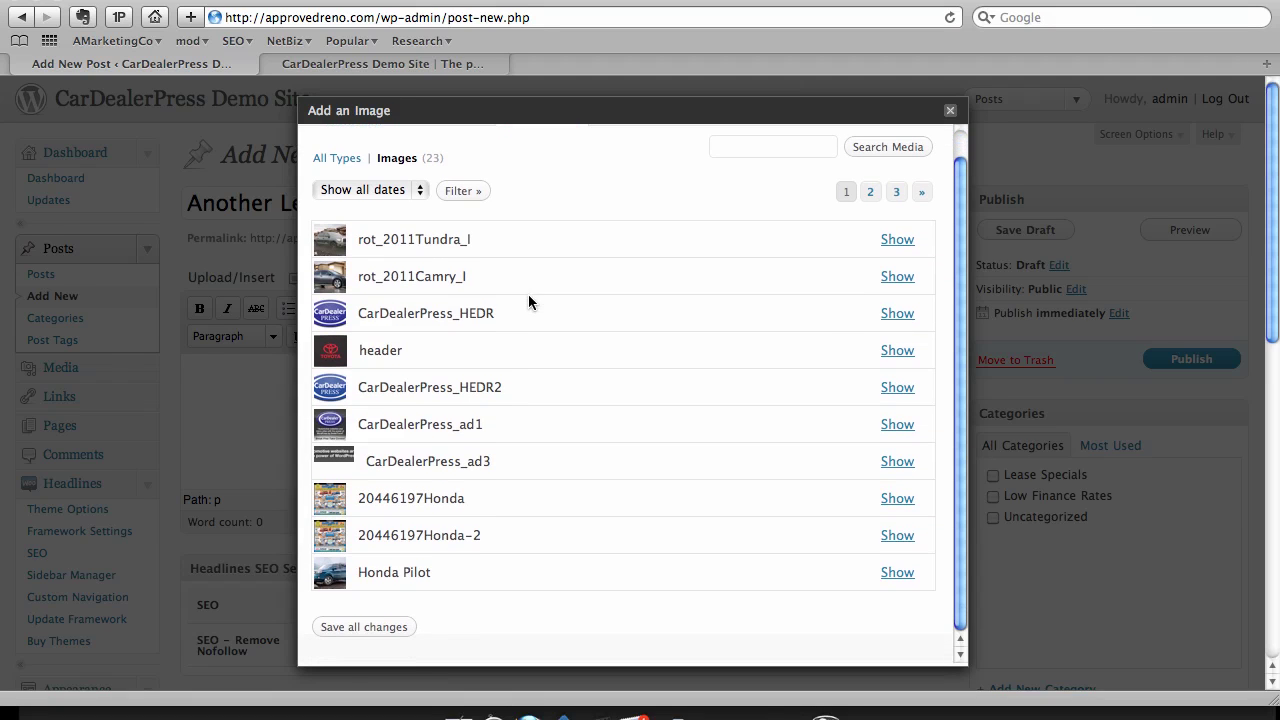
left_click(897, 573)
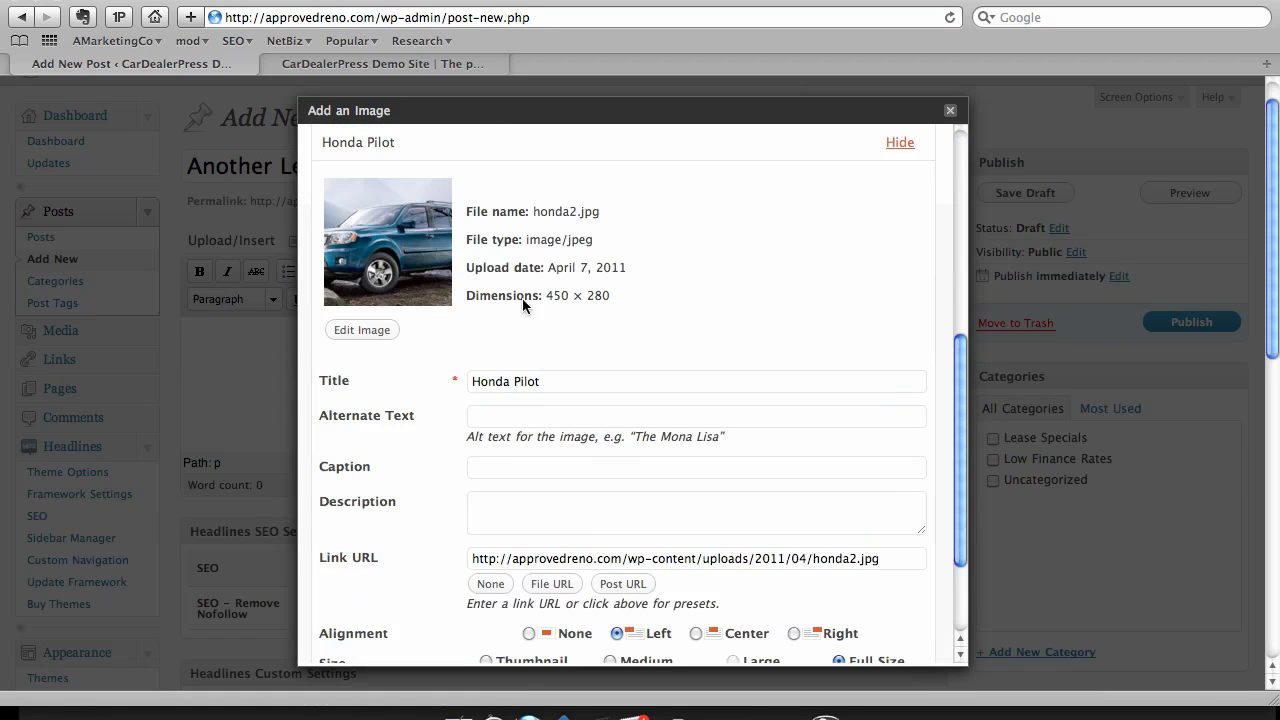
scroll(525, 330, "down", 5)
left_click(609, 520)
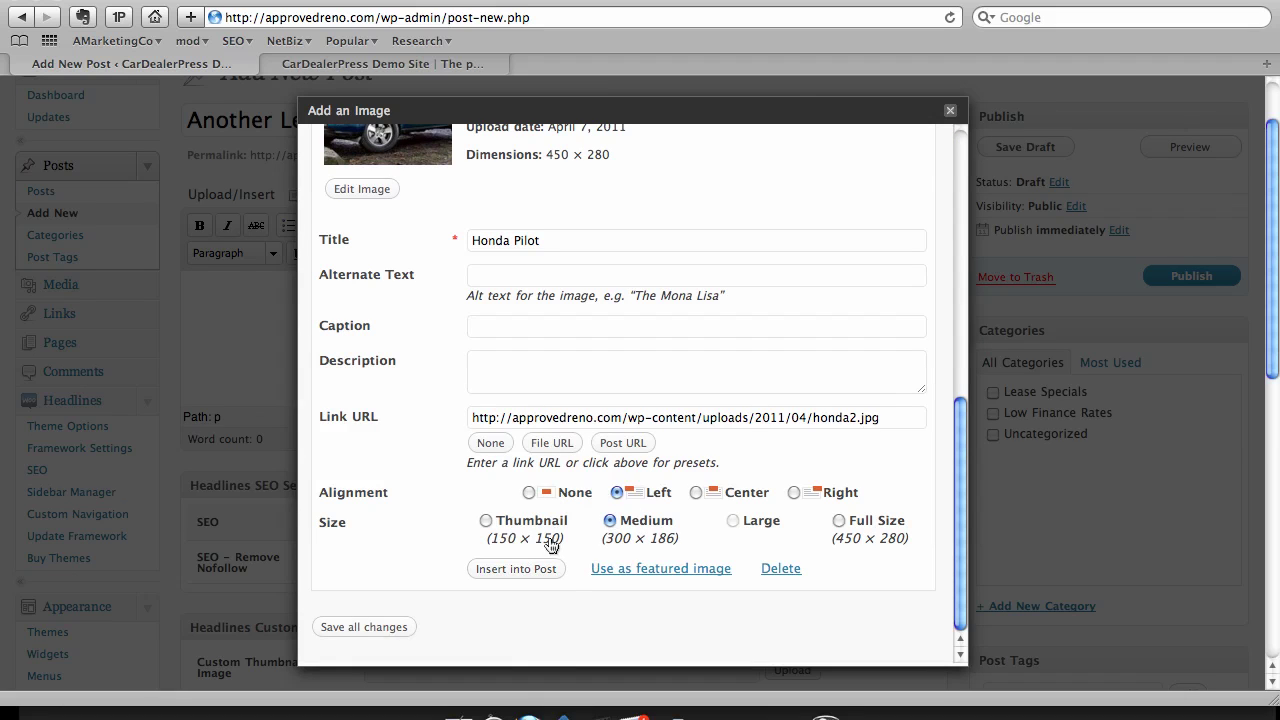
left_click(540, 569)
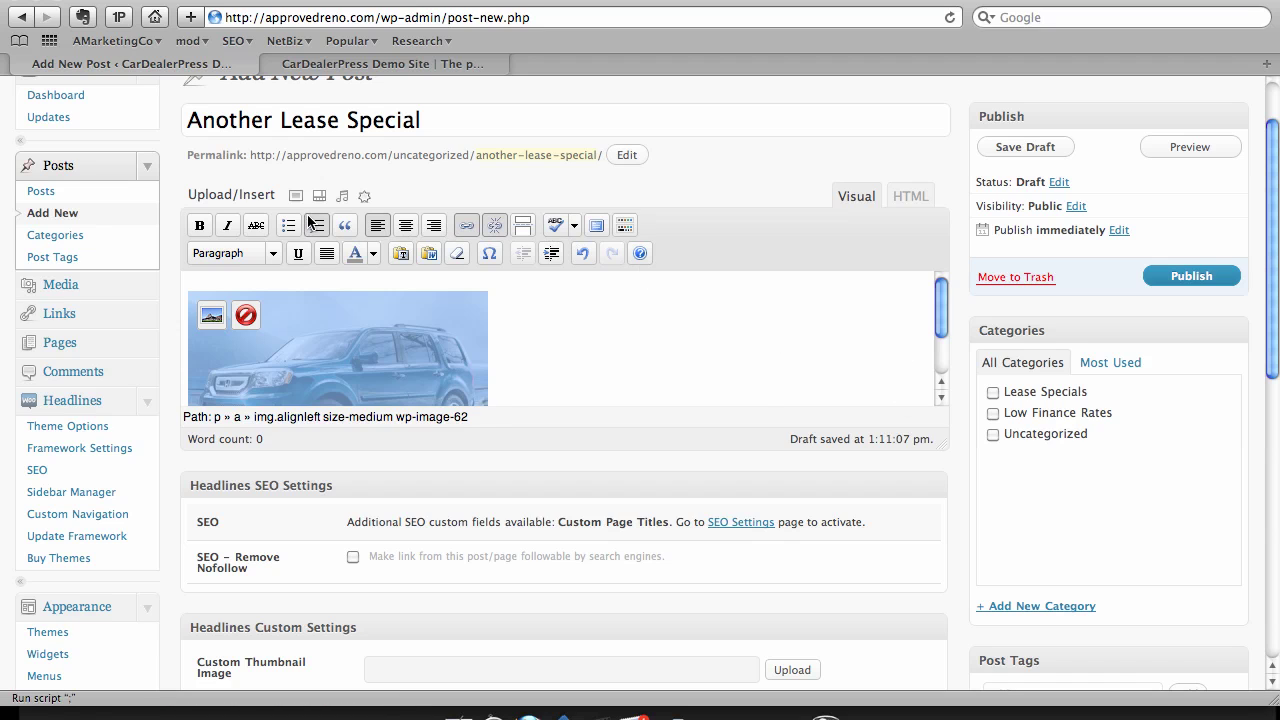
scroll(975, 472, "down", 5)
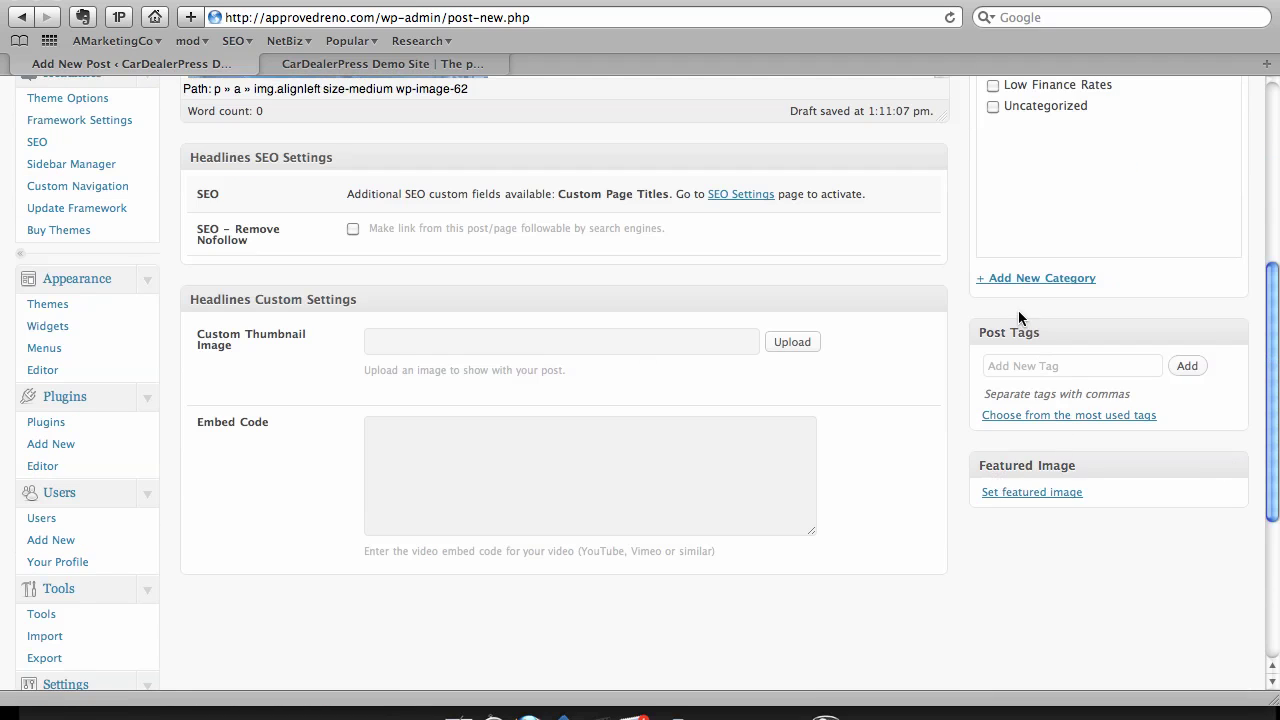
- Set the Honda Pilot picture from the media library as the post's featured image and close the image dialog
left_click(1034, 492)
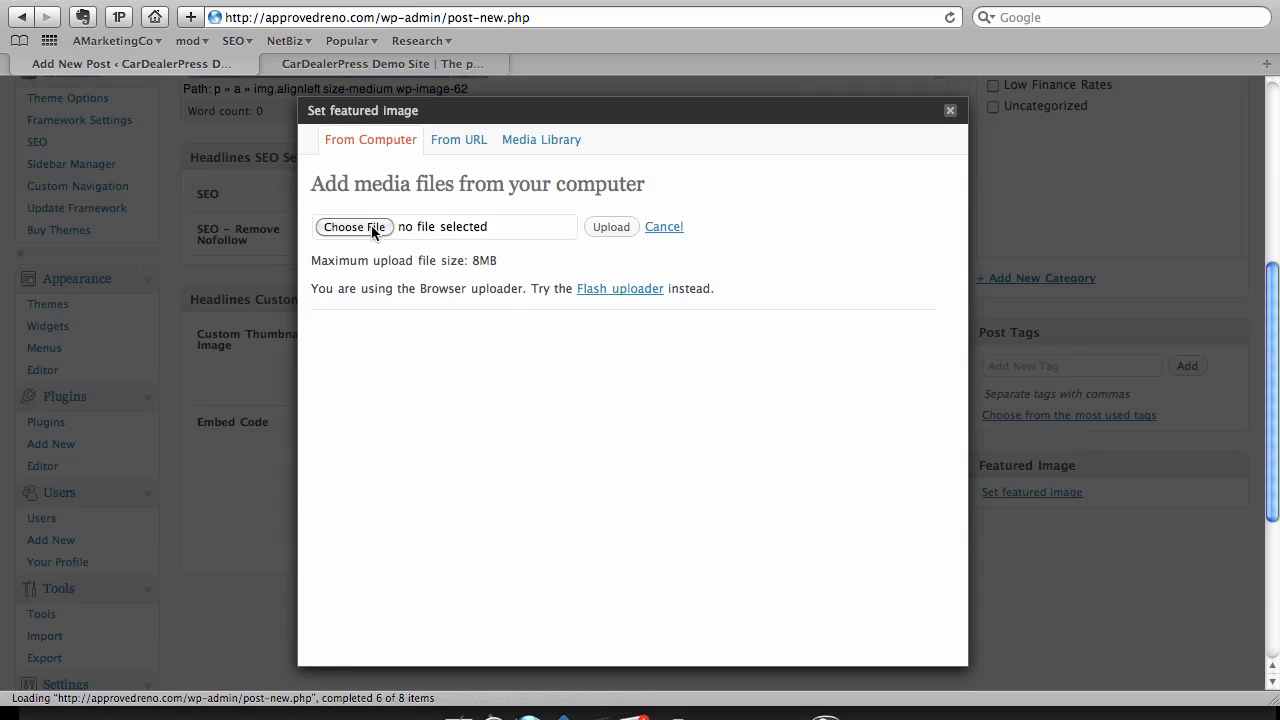
left_click(522, 140)
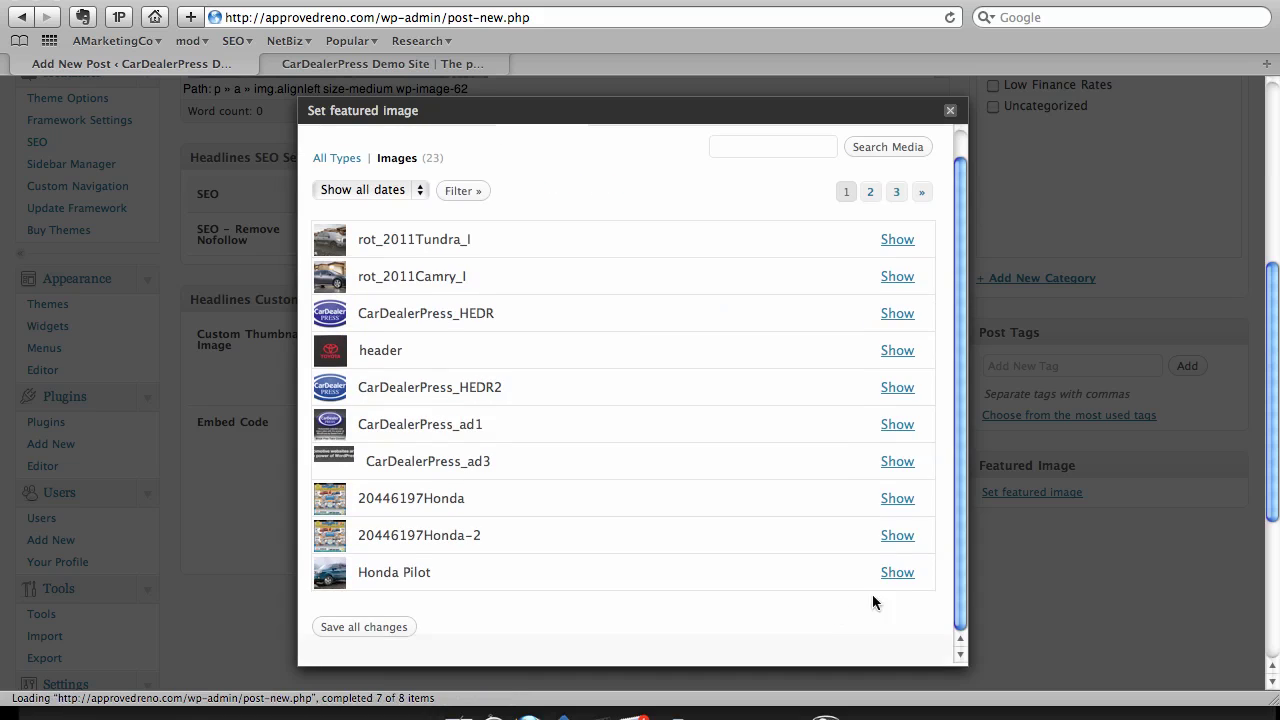
left_click(897, 573)
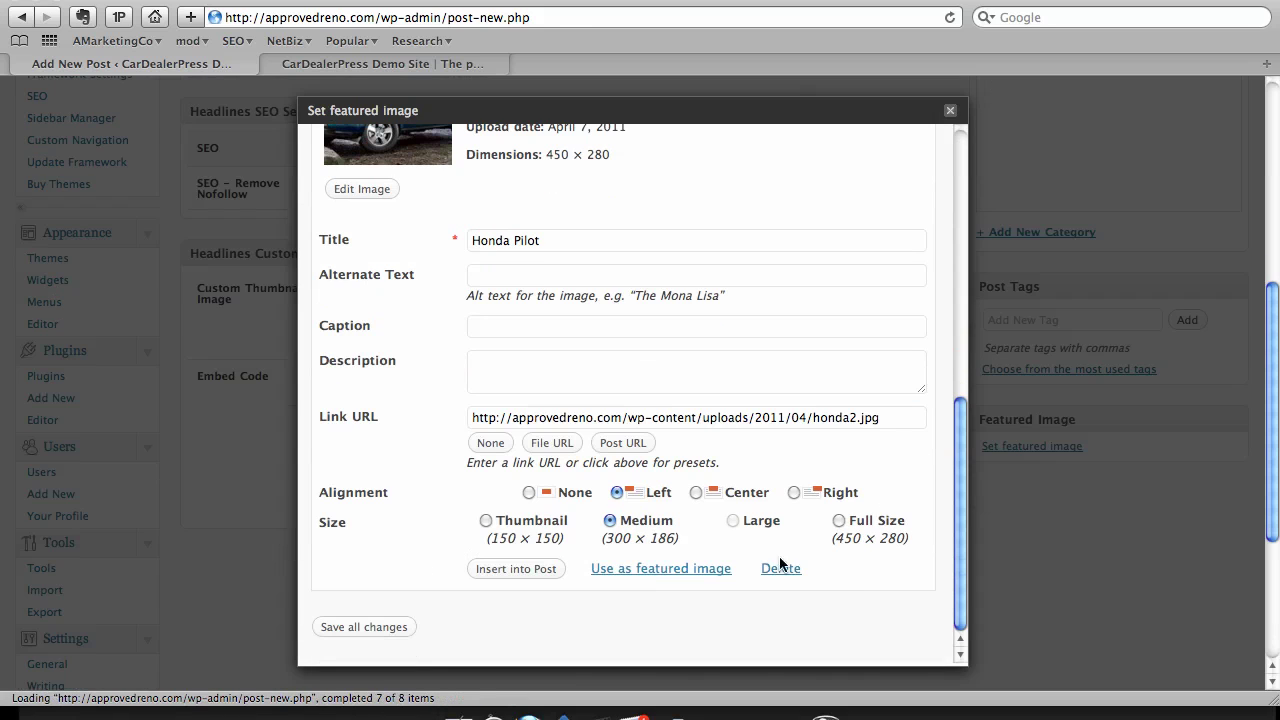
left_click(680, 575)
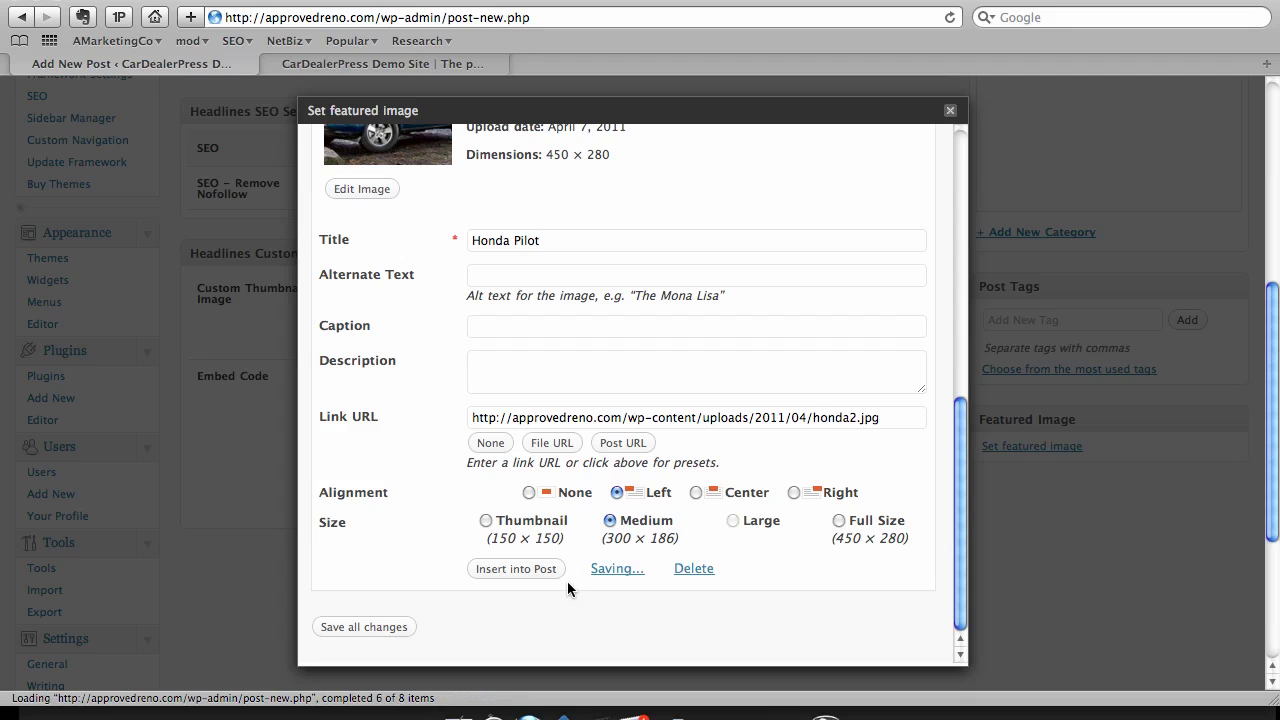
left_click(357, 628)
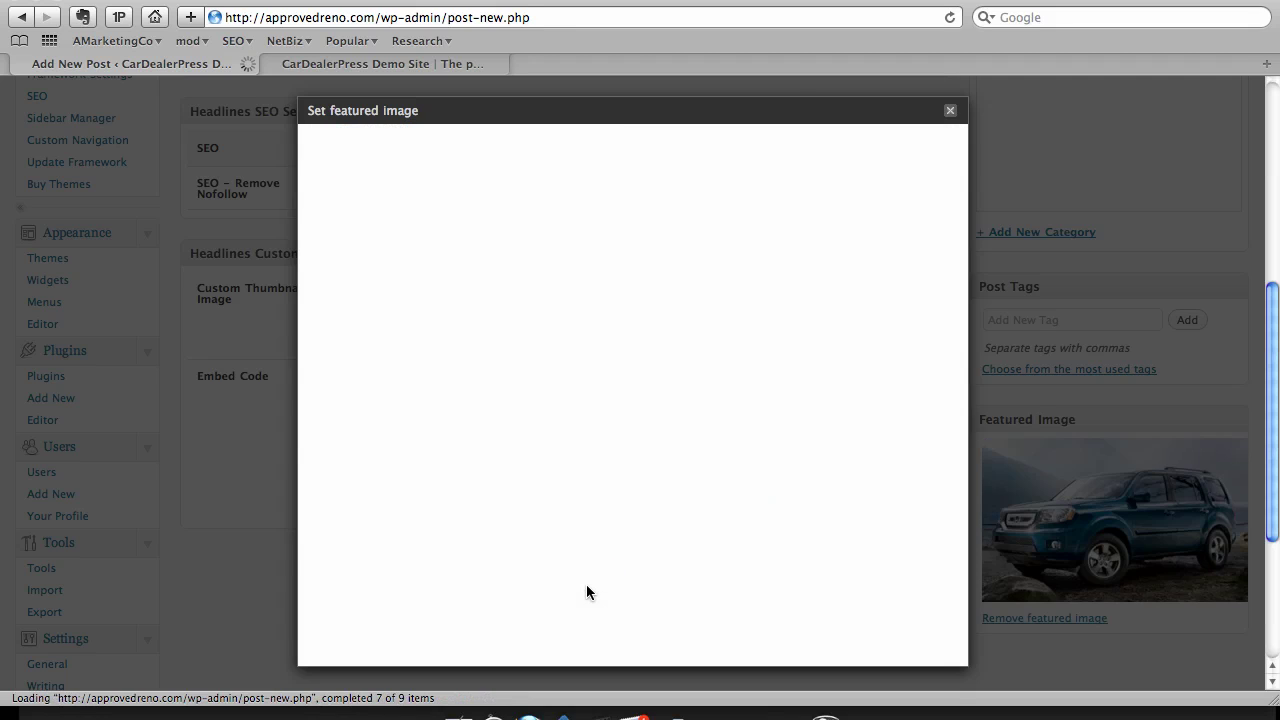
left_click(949, 116)
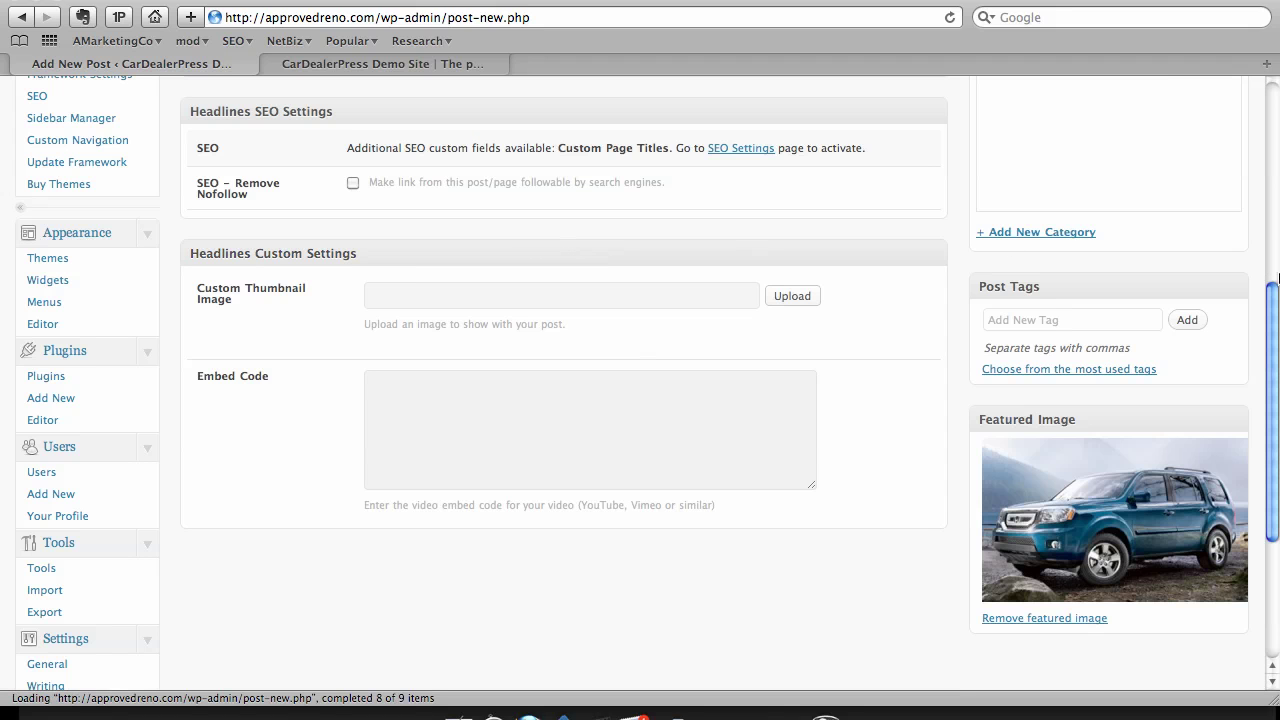
- Enter the text "Low Low Lease - $599.00 per month" beside the car image in the post body
left_click_drag(1271, 300, 1273, 88)
scroll(398, 599, "down", 2)
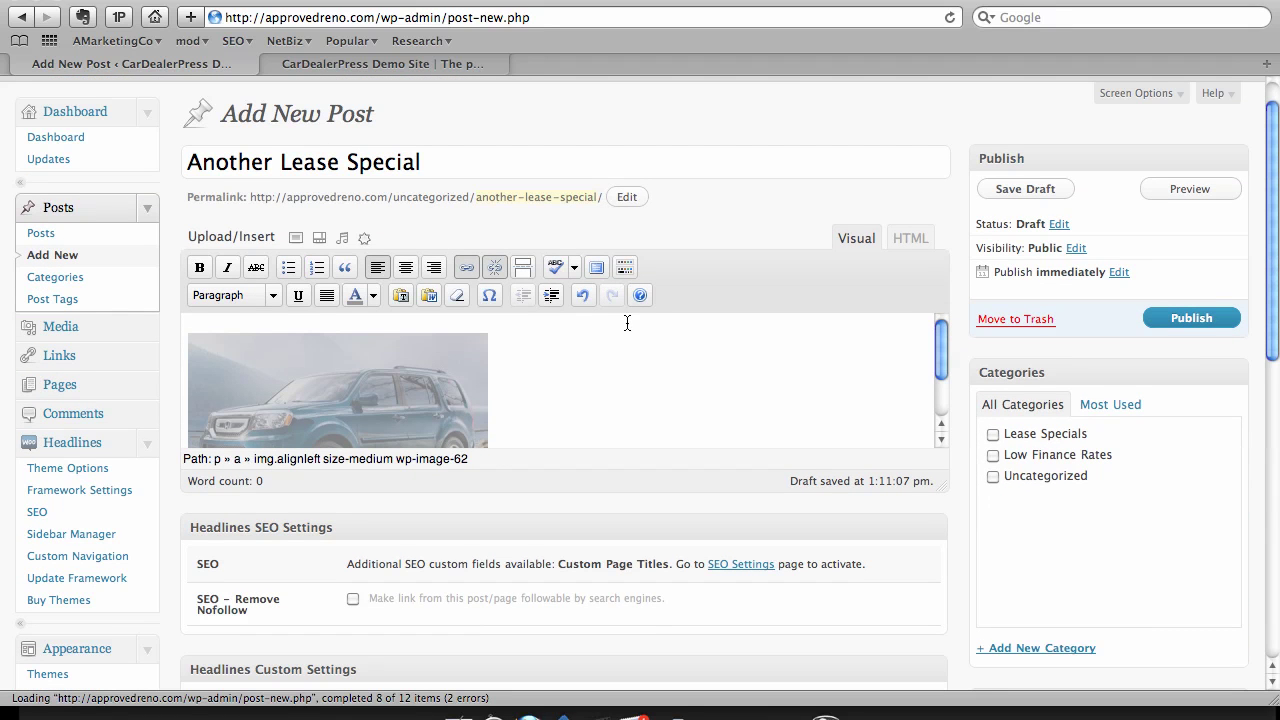
left_click(606, 362)
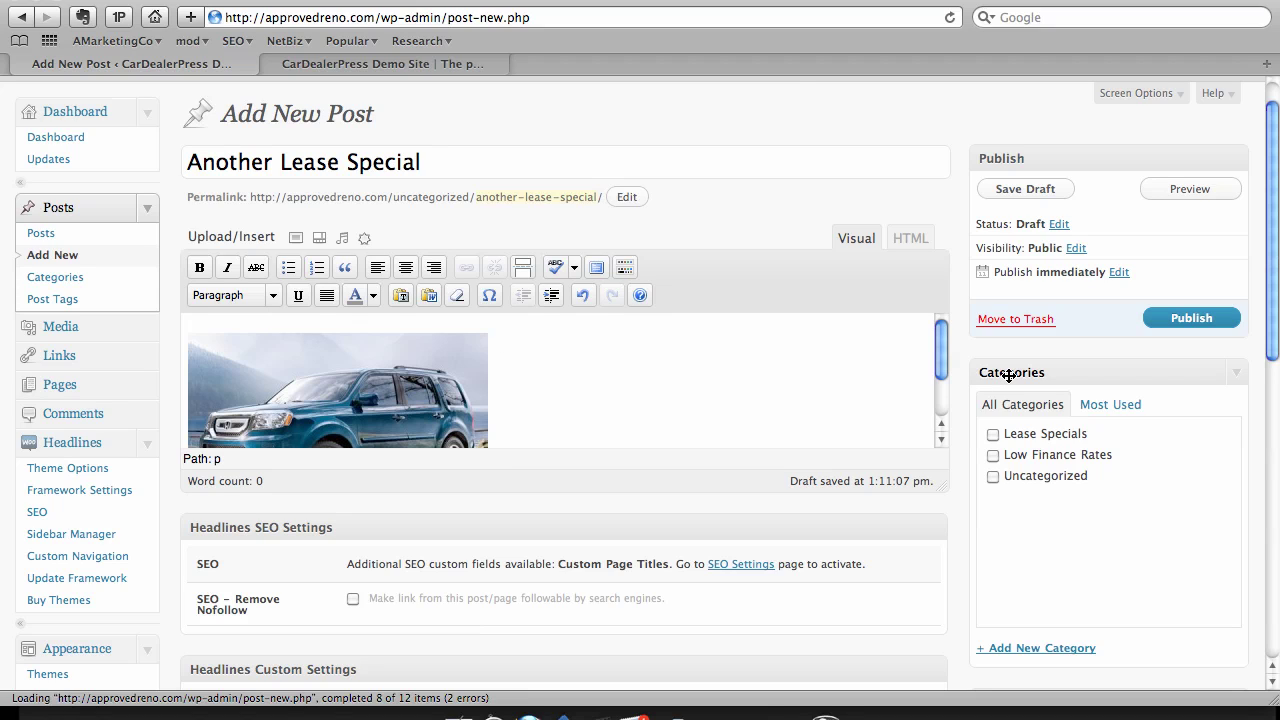
type("Lo")
type("00")
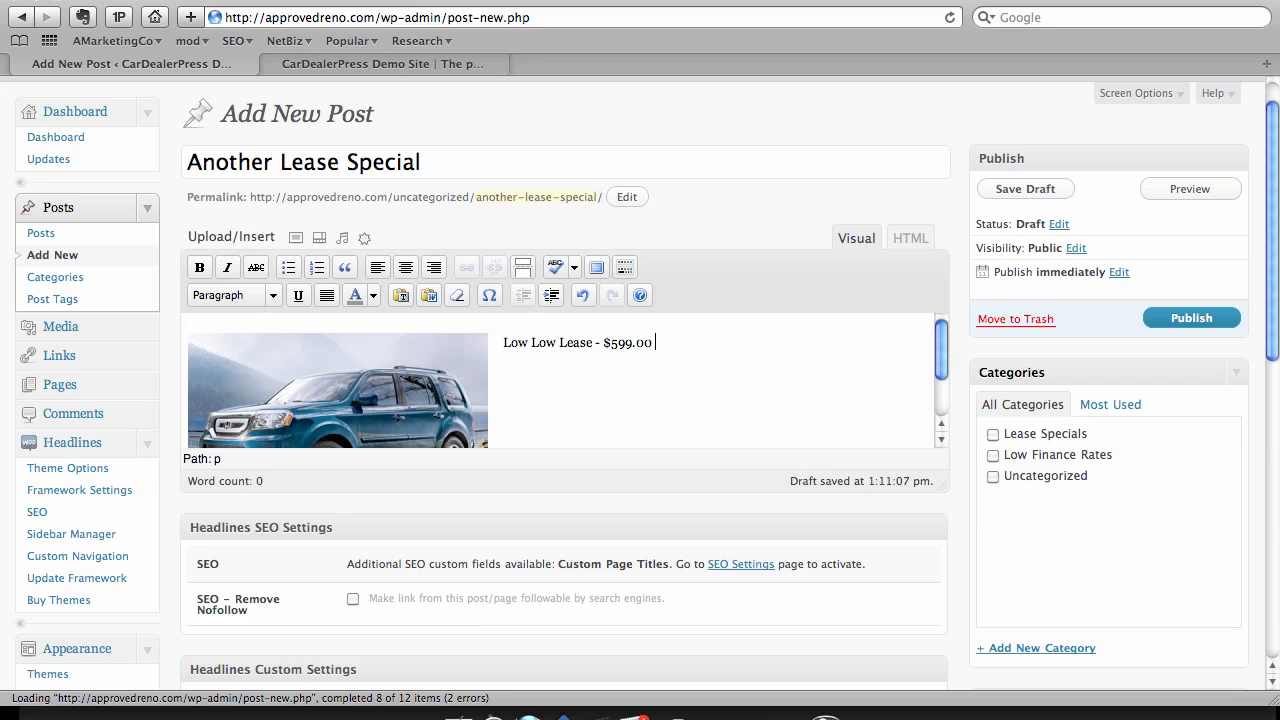
type(" per mon")
- Format the whole "Low Low Lease - $599.00 per month" line as Heading 2
key("shift+Left")
key("shift+Left")
key("shift+Left")
key("shift+Left")
key("shift+Left")
key("shift+Left")
key("shift+Left")
key("shift+Left")
key("shift+Left")
key("shift+Left")
key("shift+Left")
key("shift+Left")
key("shift+Left")
key("shift+Left")
key("shift+Left")
key("shift+Left")
key("shift+Left")
key("shift+Left")
key("shift+Left")
key("shift+Left")
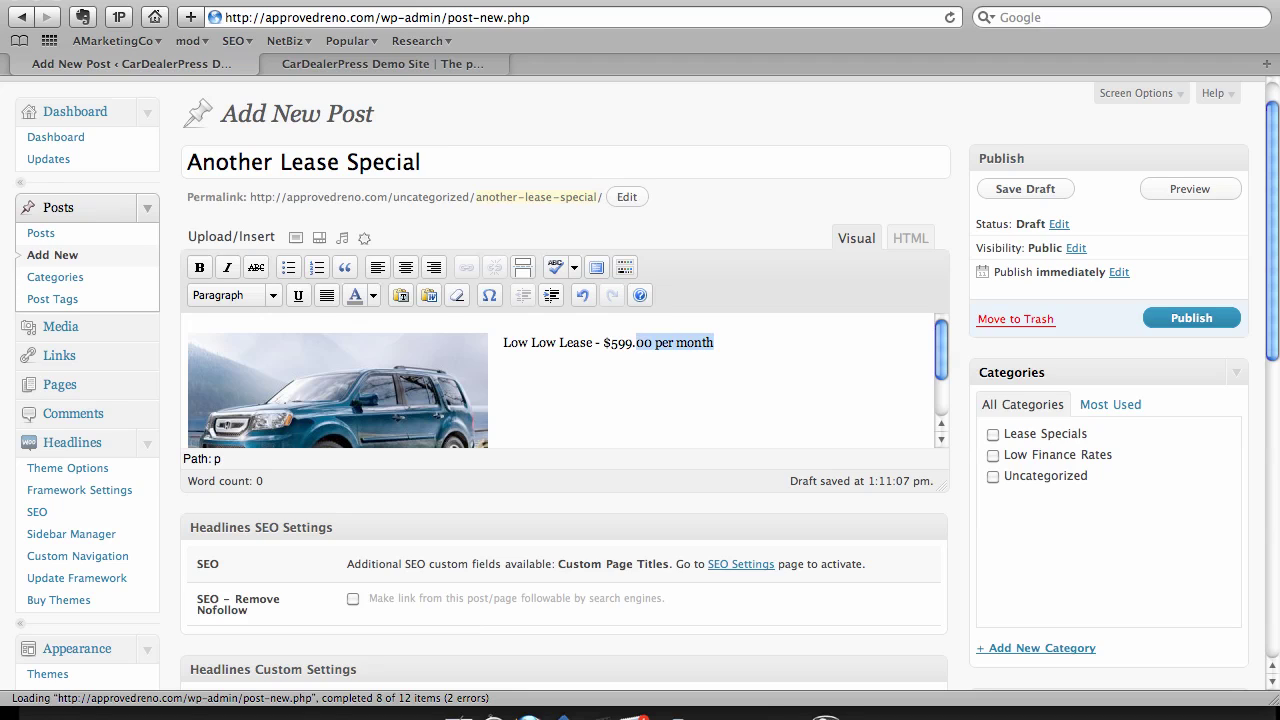
key("shift+Left")
key("shift+Left")
key("shift+Left")
key("shift+Left")
key("shift+Left")
key("shift+Left")
key("shift+Left")
key("shift+Left")
key("shift+Left")
key("shift+Left")
key("shift+Left")
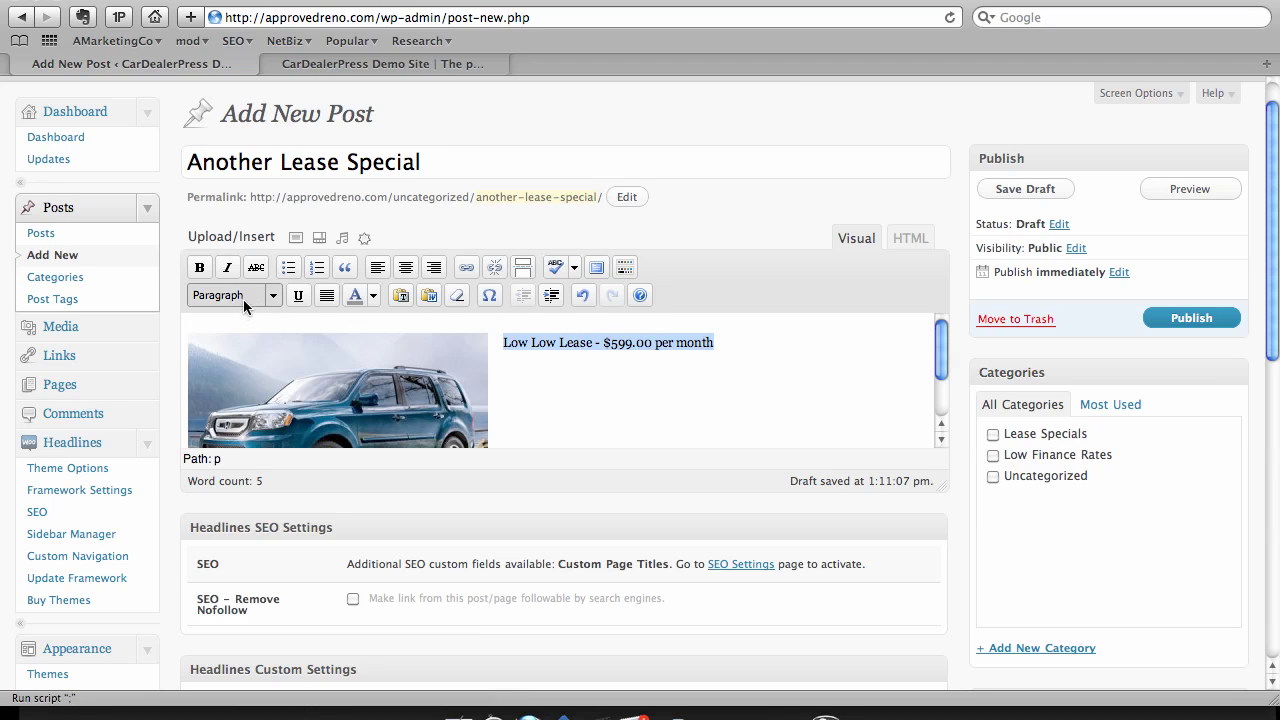
left_click(273, 296)
left_click(292, 440)
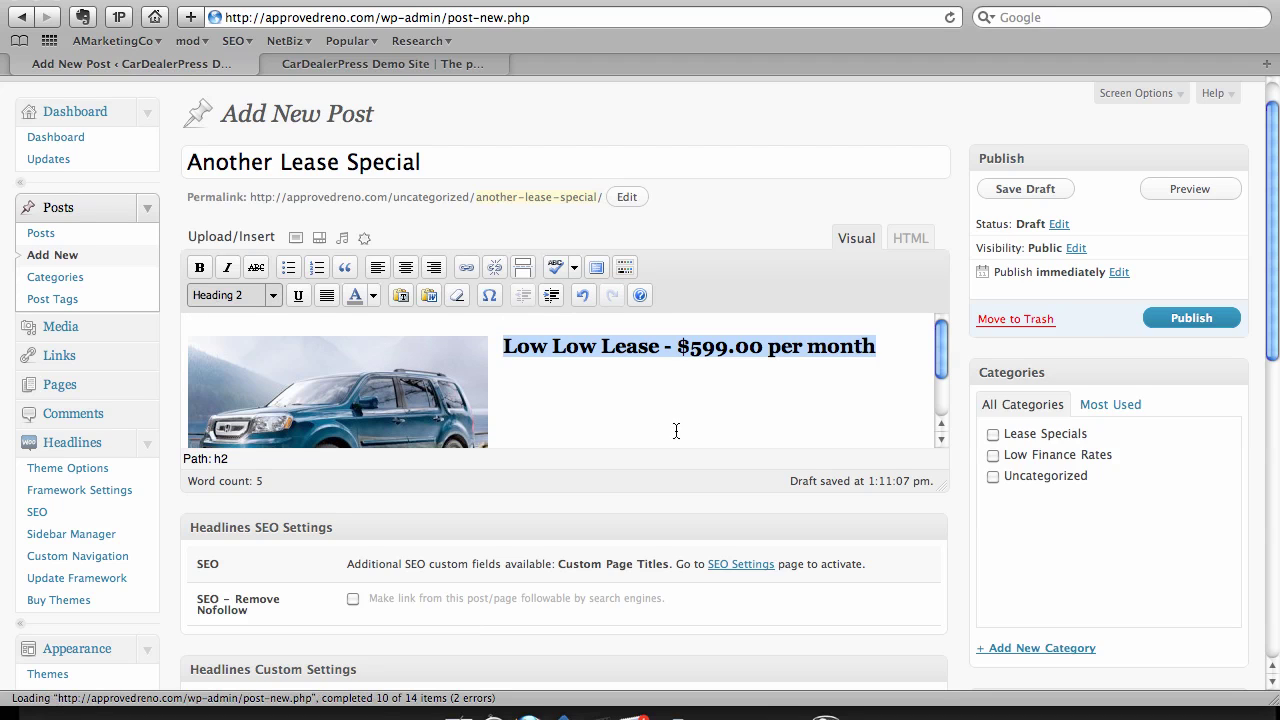
- Add a paragraph of filler text "blah blah blah" below the heading and lengthen it with repeated copies
left_click(644, 388)
key("Return")
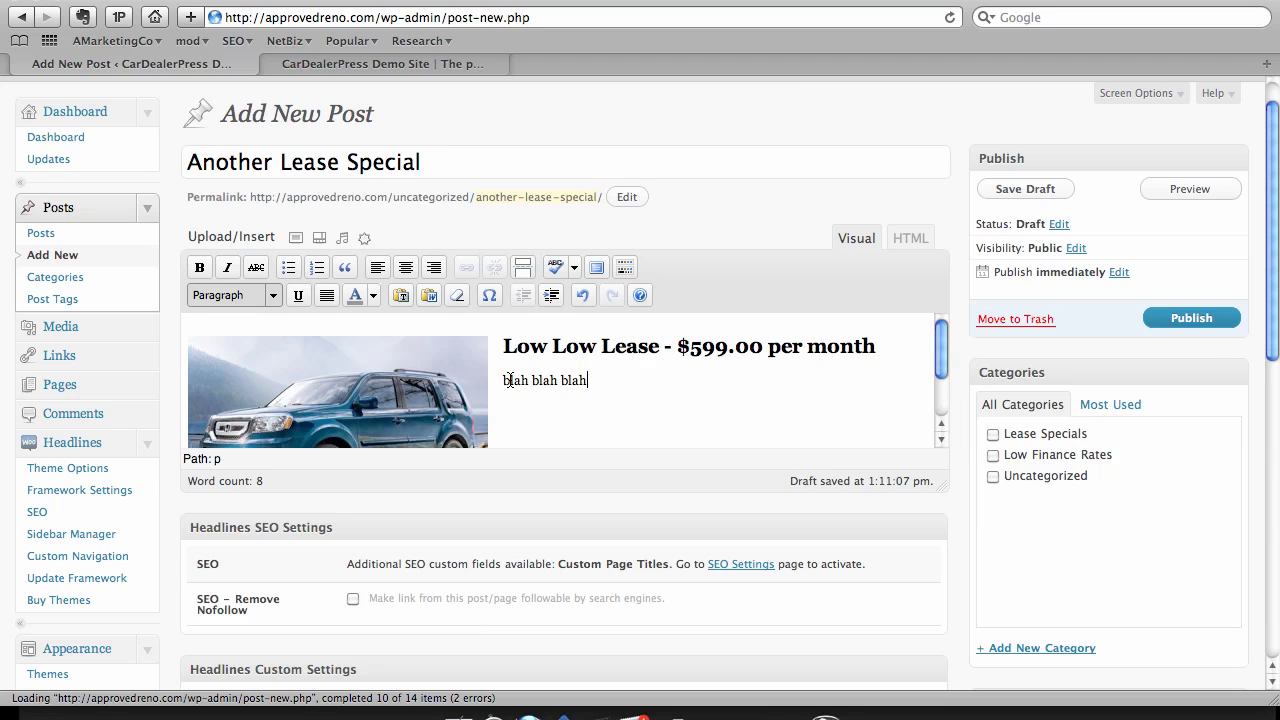
left_click_drag(502, 381, 600, 381)
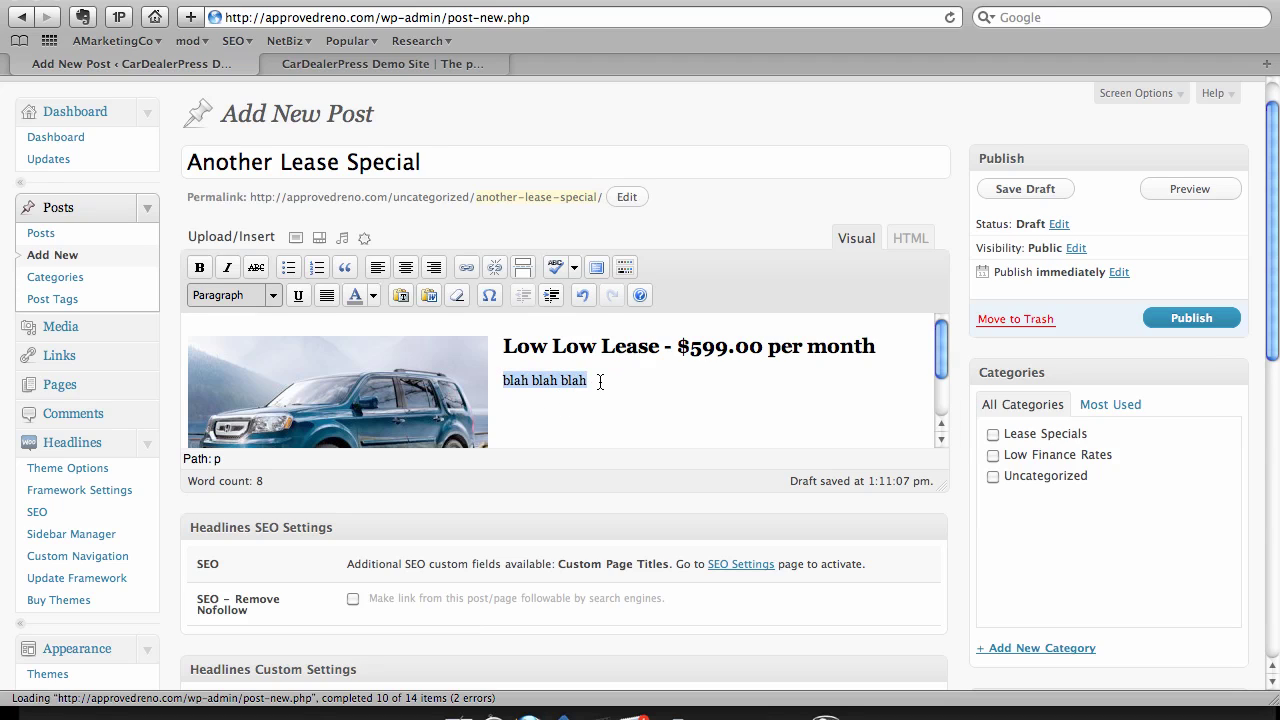
key("ctrl+c")
left_click(600, 381)
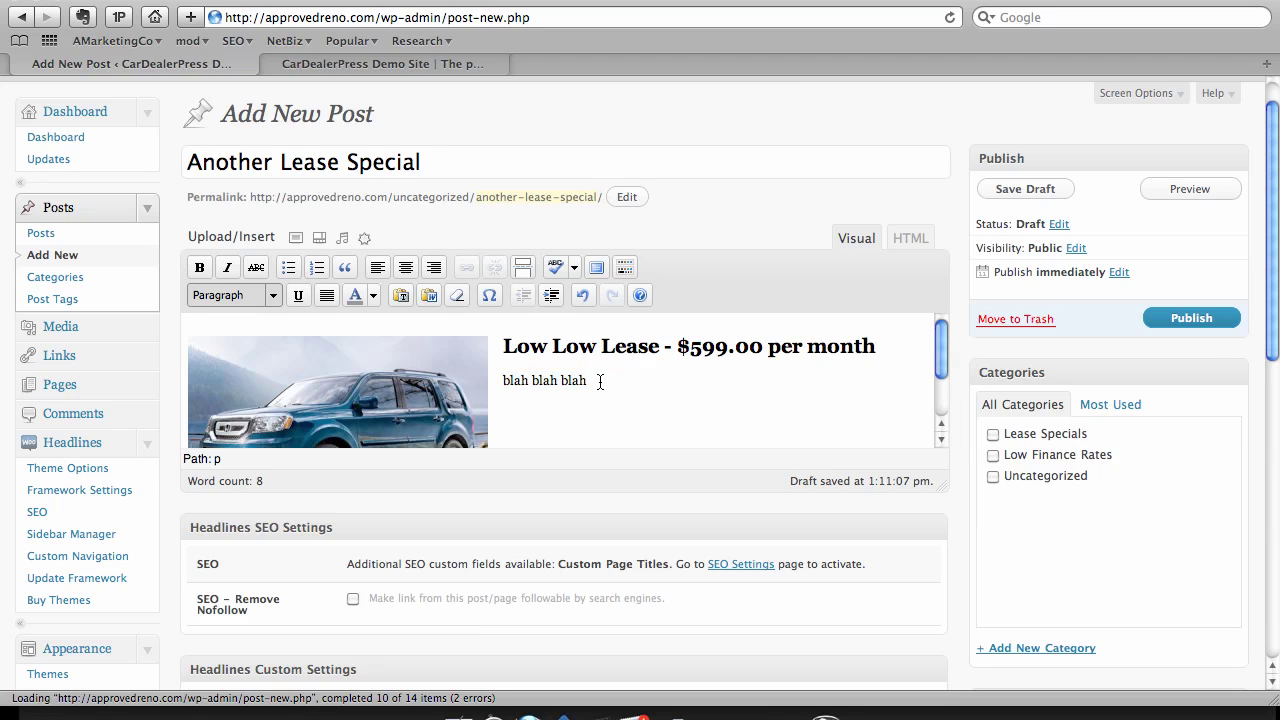
key("ctrl+v")
key("ctrl+v")
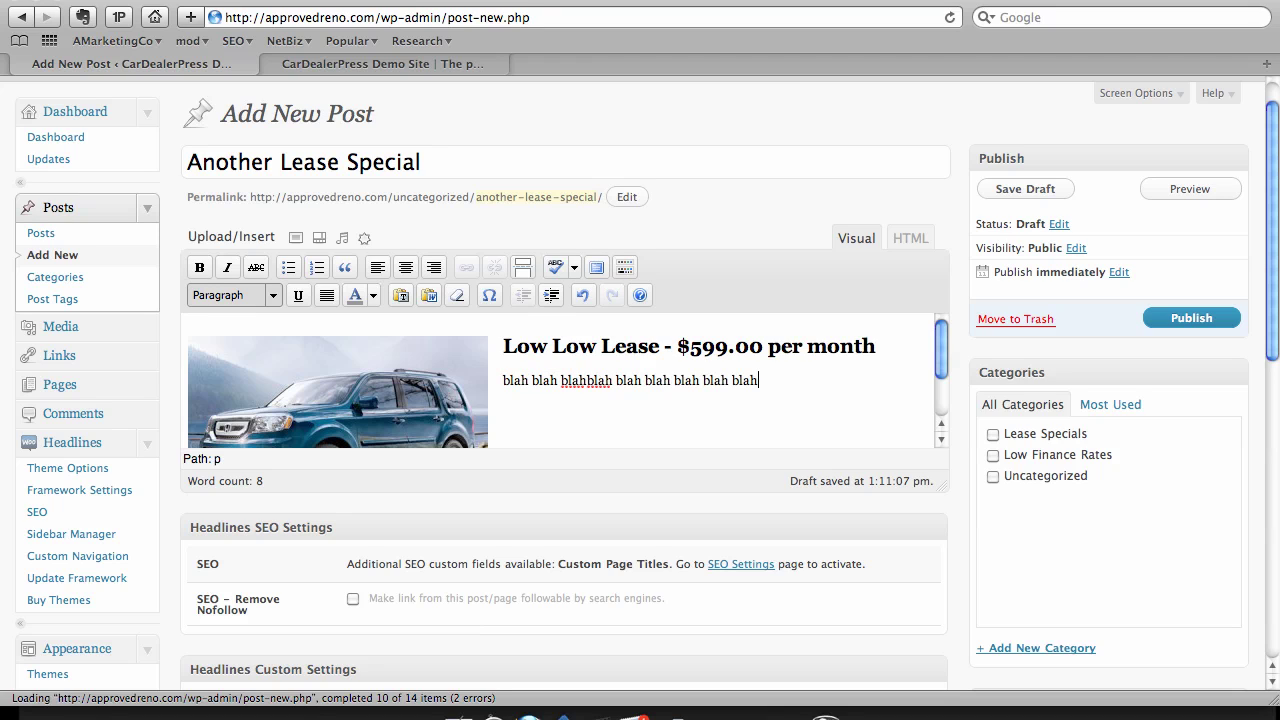
key("ctrl+v")
key("ctrl+v")
key("super+space")
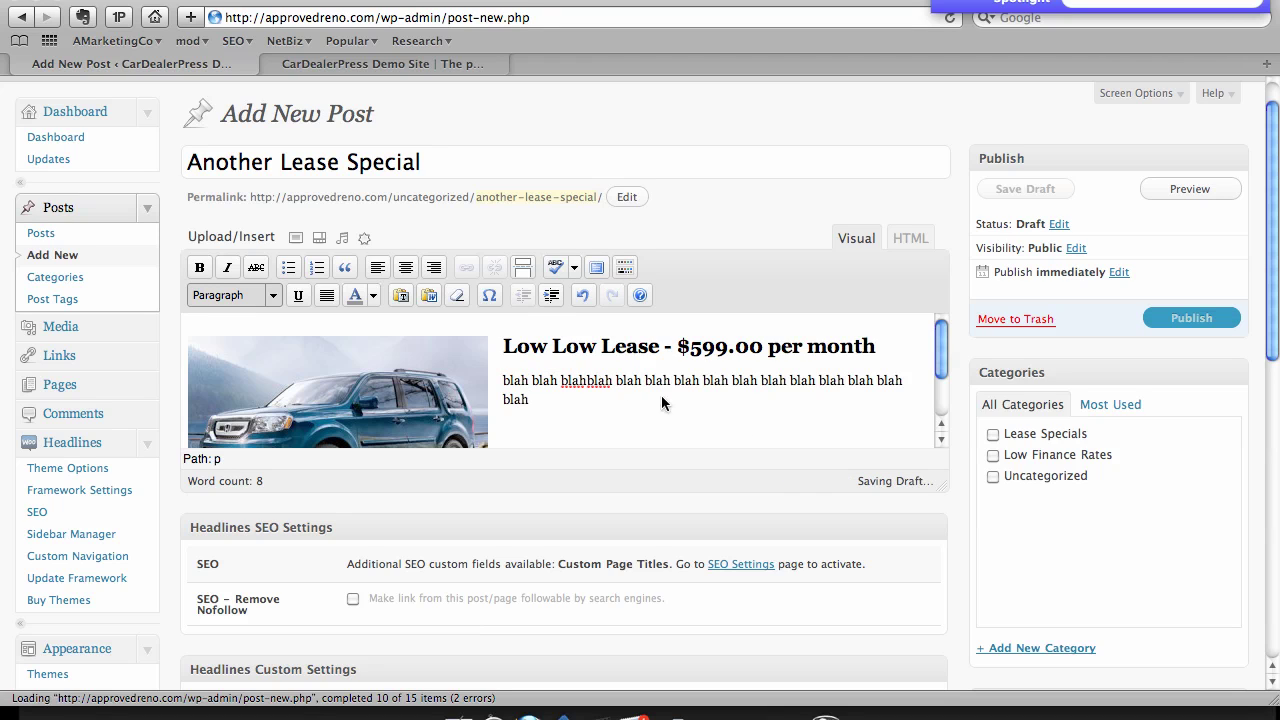
- Assign the post to the Lease Specials category and add the existing "featured" tag from the most used tags
scroll(1049, 400, "down", 3)
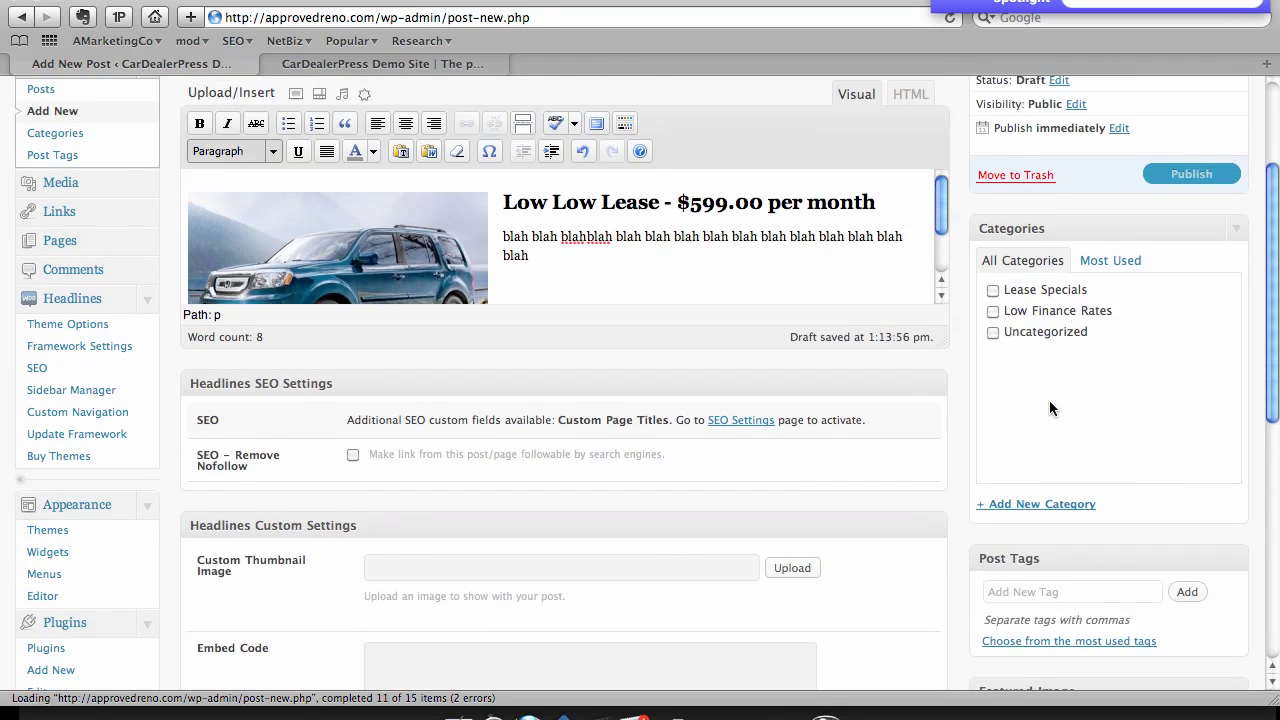
left_click(993, 292)
scroll(1141, 449, "down", 3)
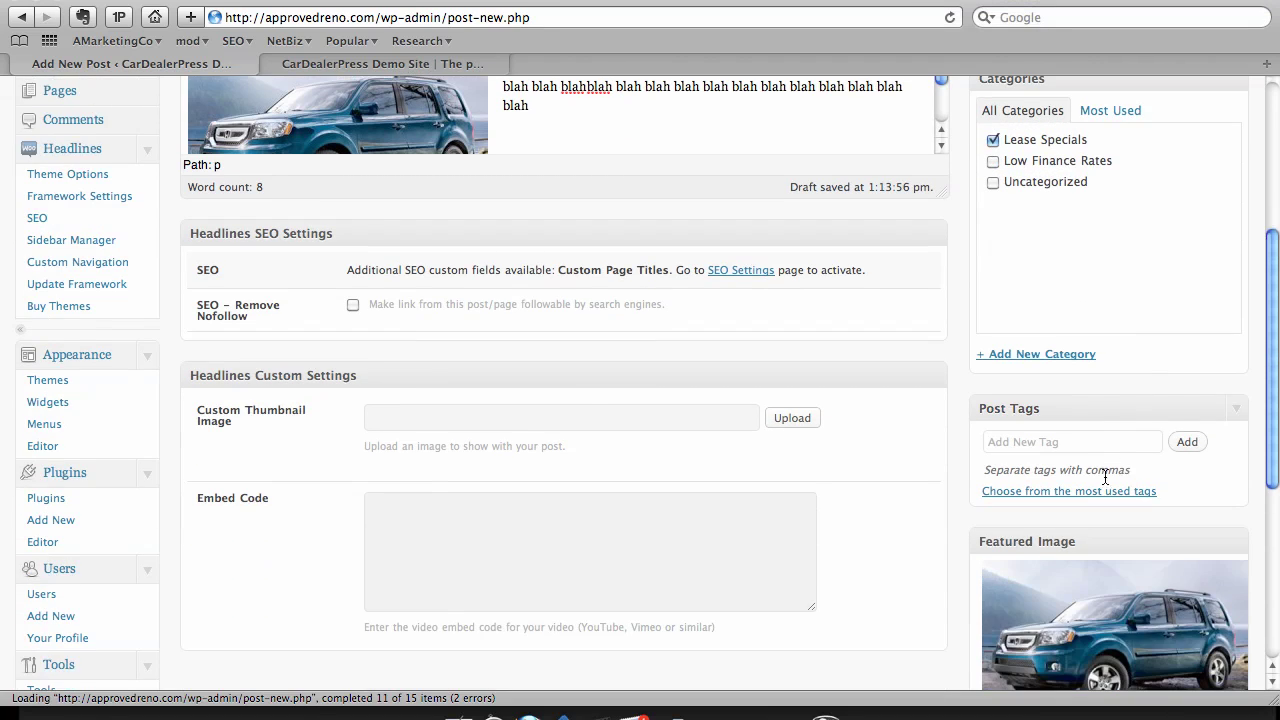
left_click(1074, 448)
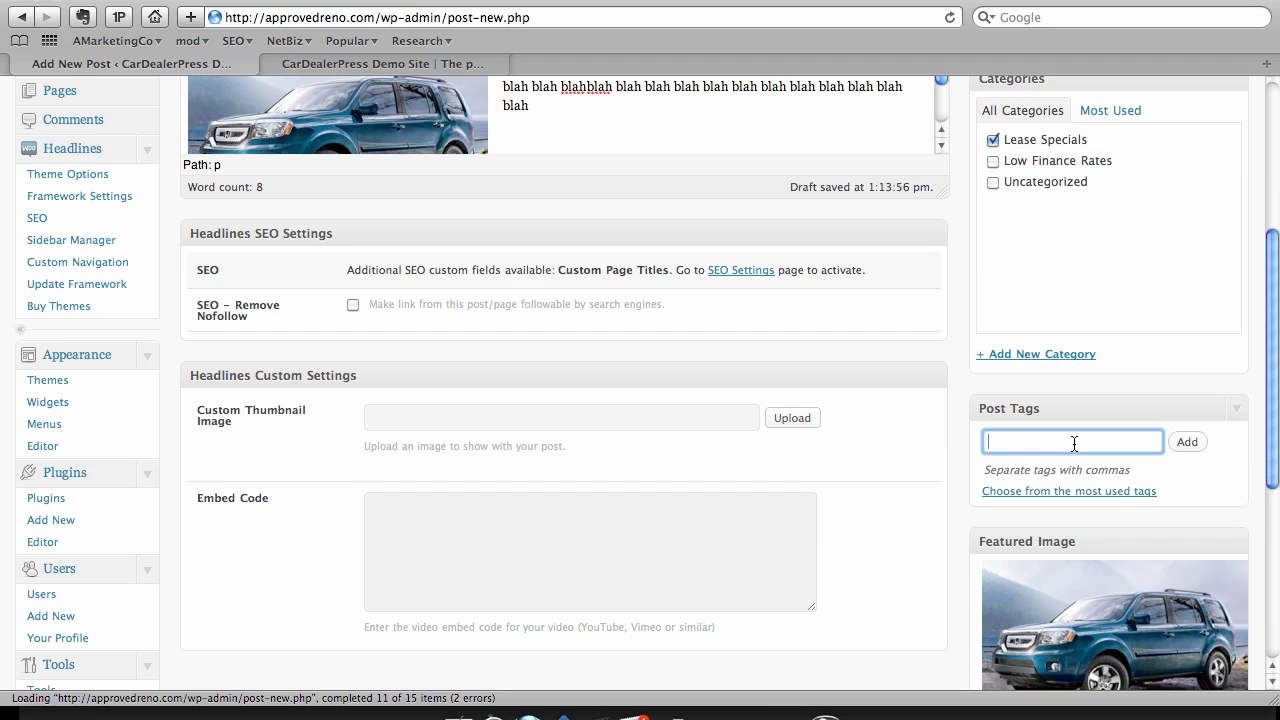
left_click(1053, 495)
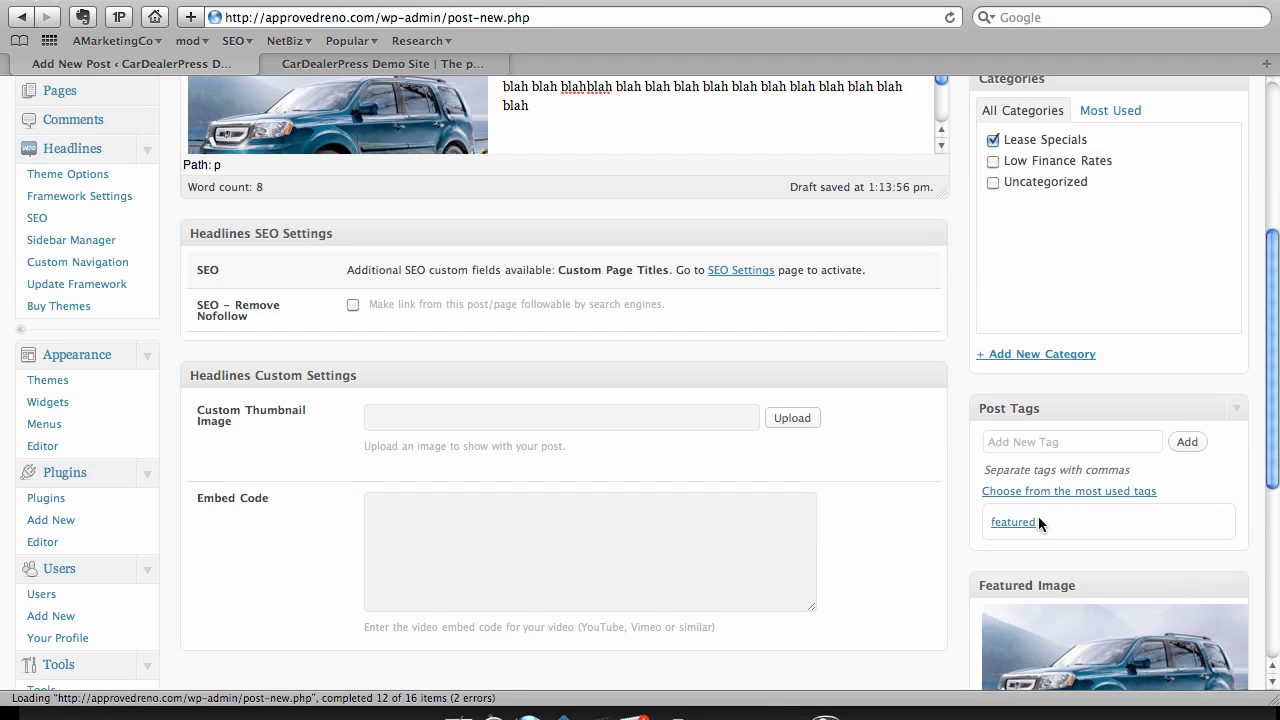
left_click(1033, 521)
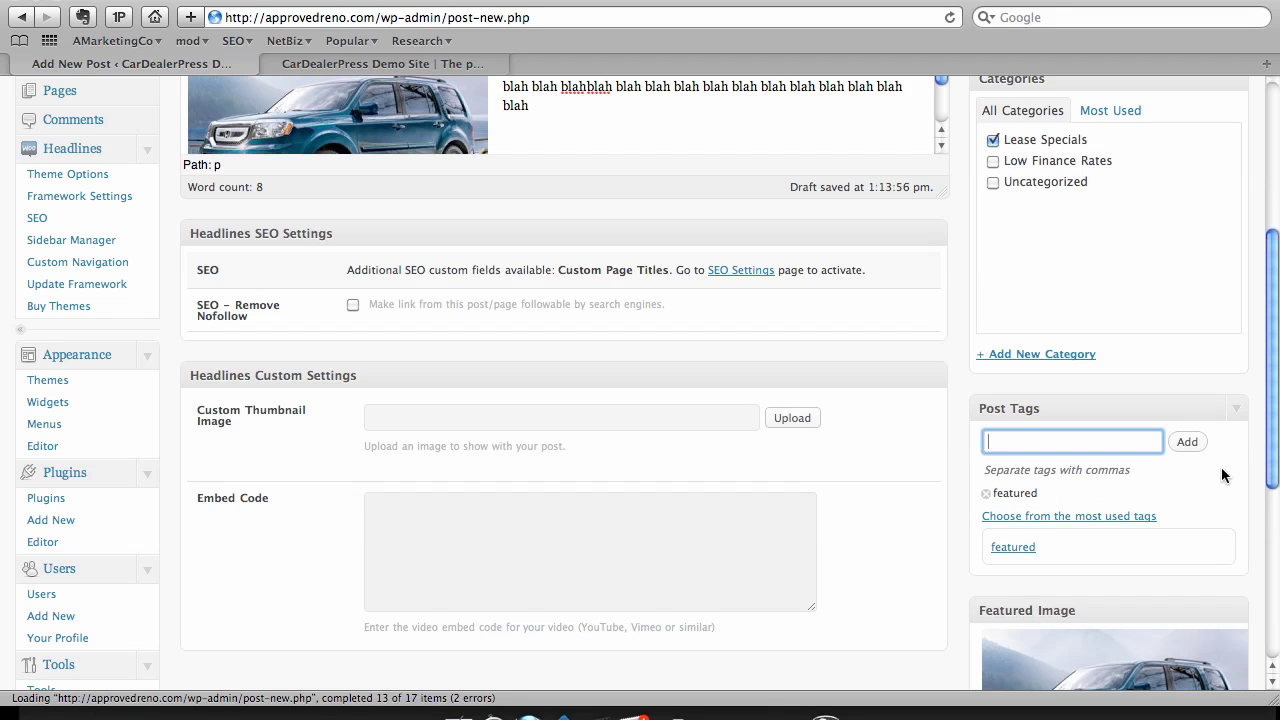
- Publish the post and reload the site's front page to check the featured panel
scroll(1222, 474, "up", 5)
left_click(1206, 362)
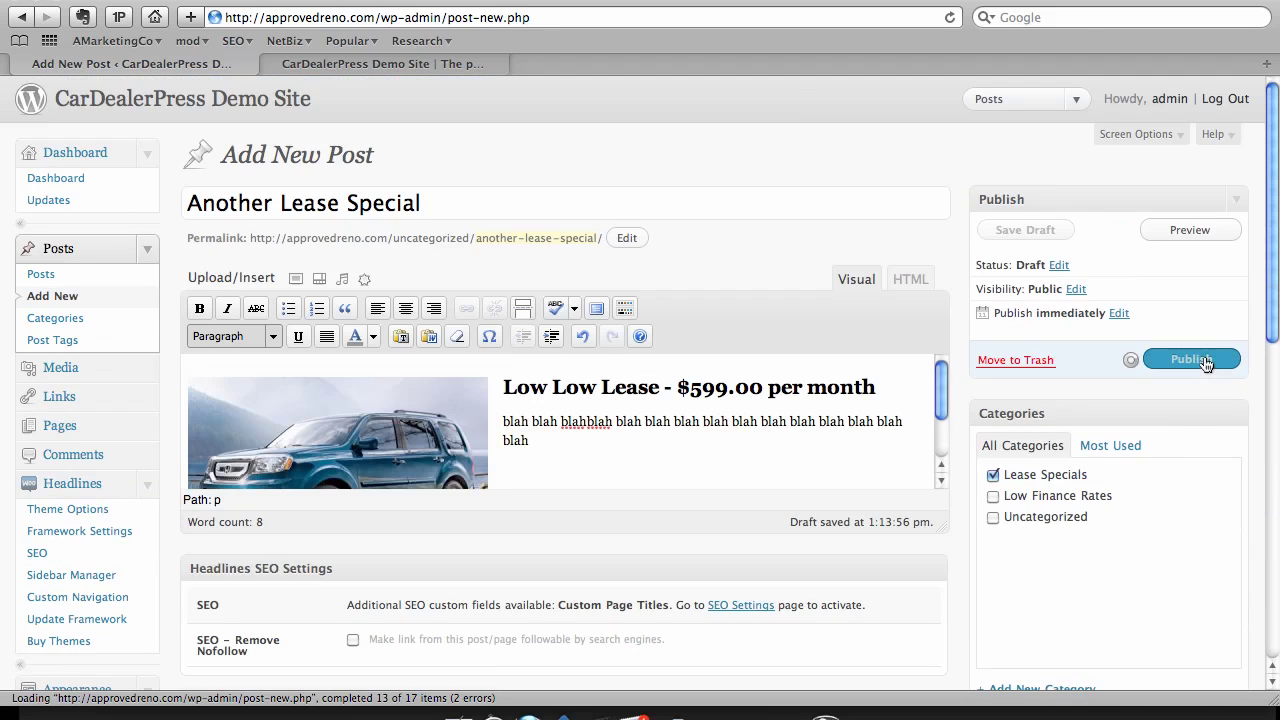
left_click(351, 66)
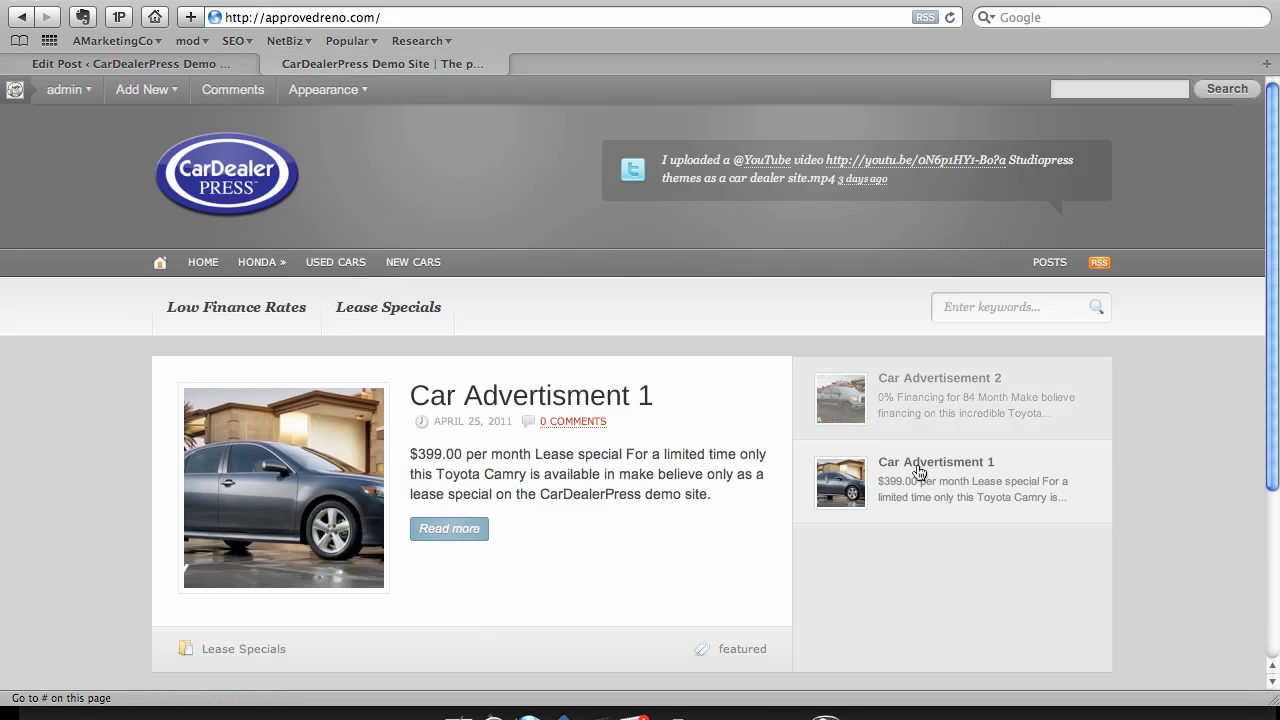
mouse_move(284, 100)
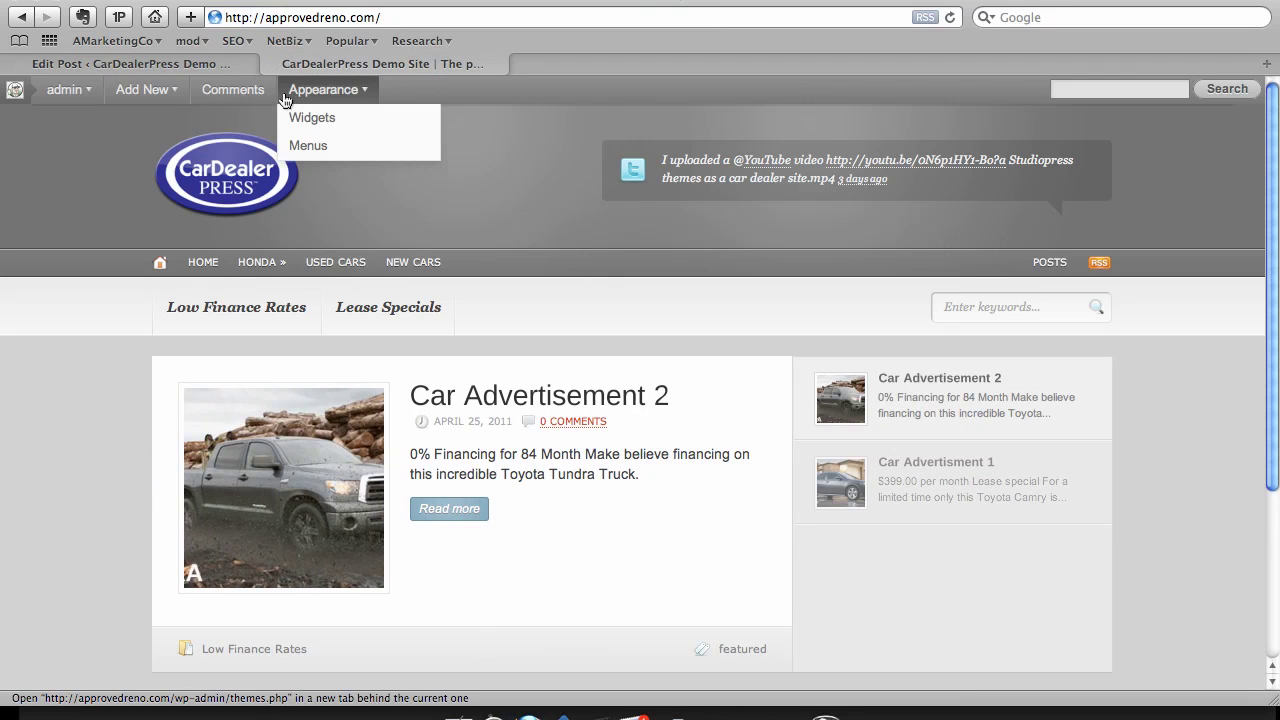
left_click(312, 117)
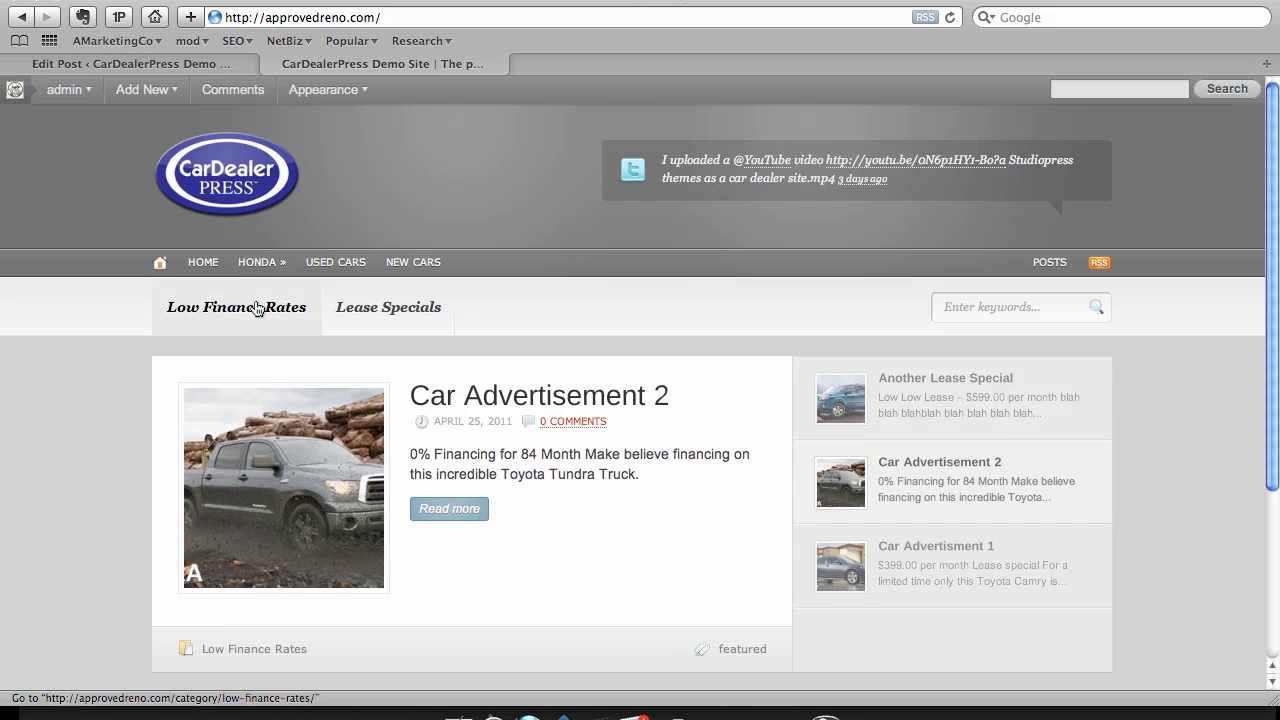
- Open the Lease Specials category archive on the site and look through its listed posts
scroll(270, 325, "down", 2)
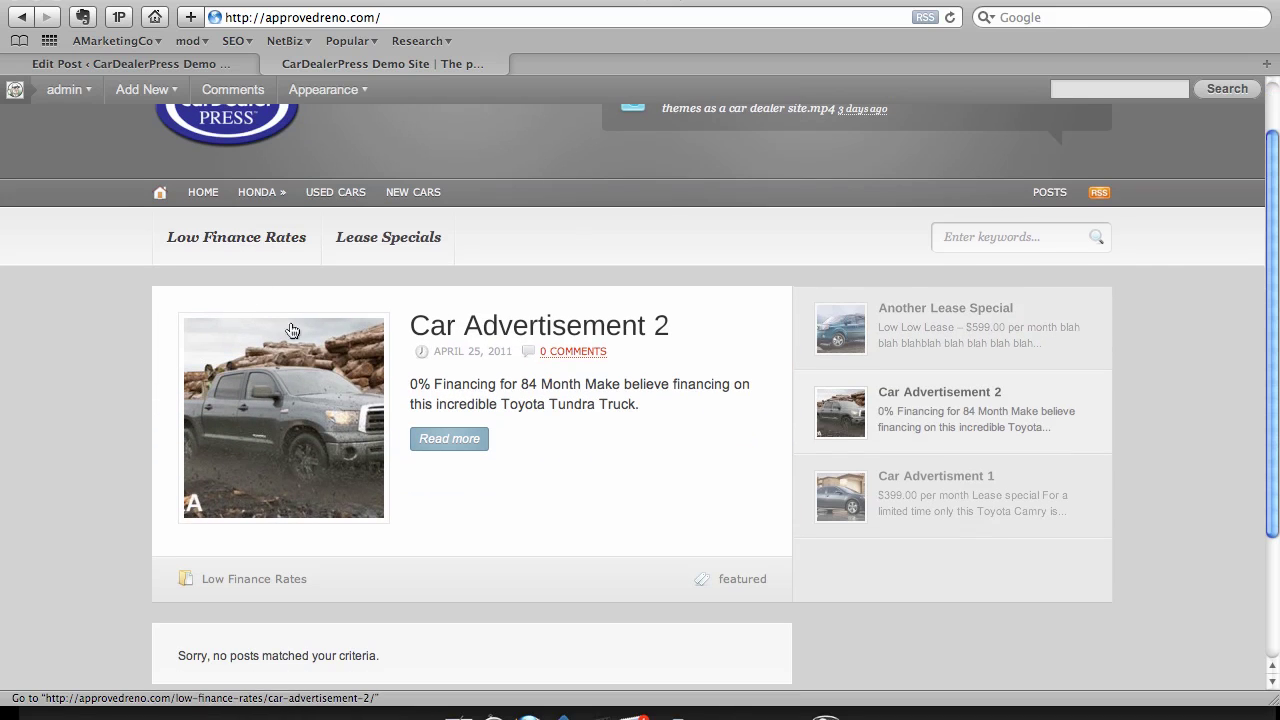
left_click(380, 240)
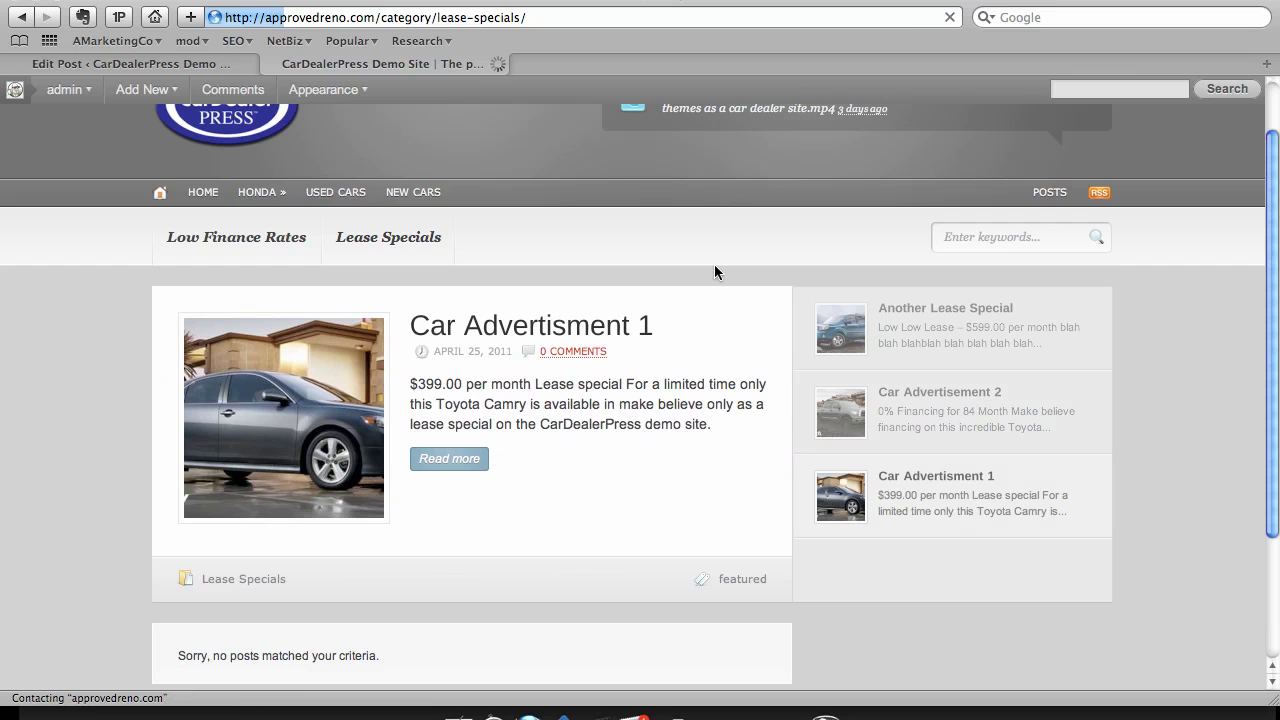
scroll(686, 308, "down", 6)
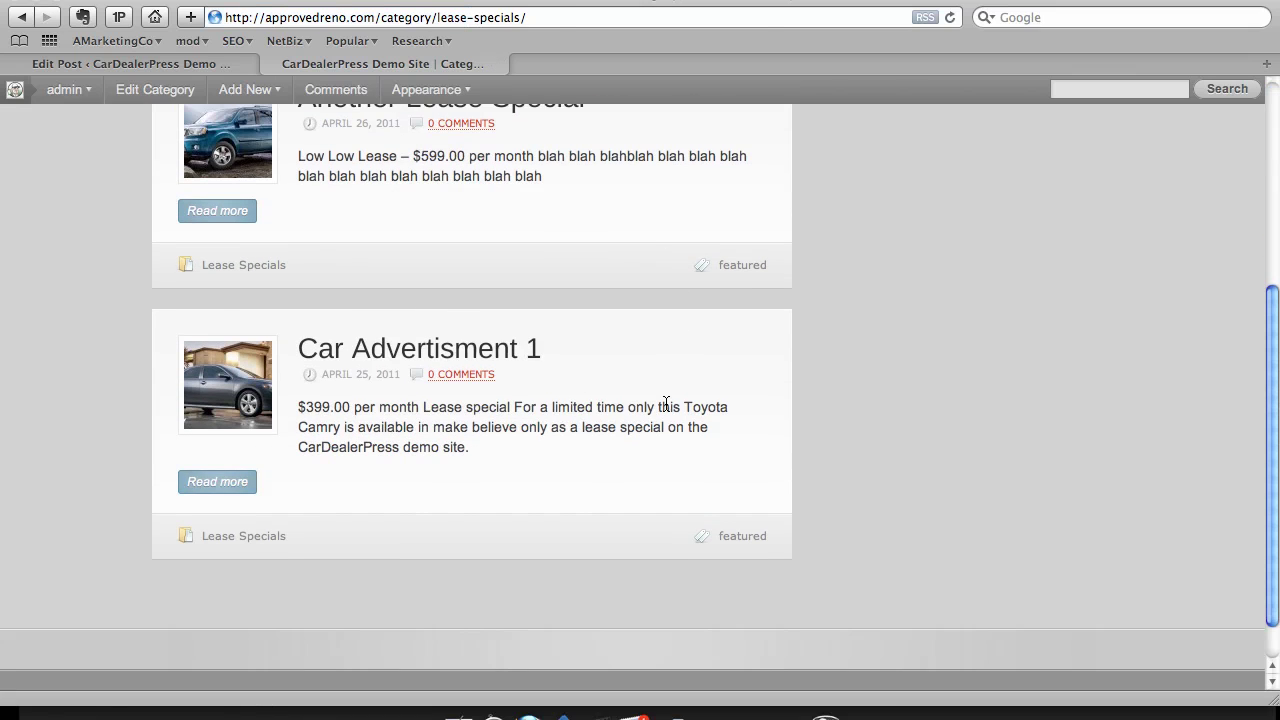
scroll(666, 403, "down", 1)
scroll(1276, 492, "up", 8)
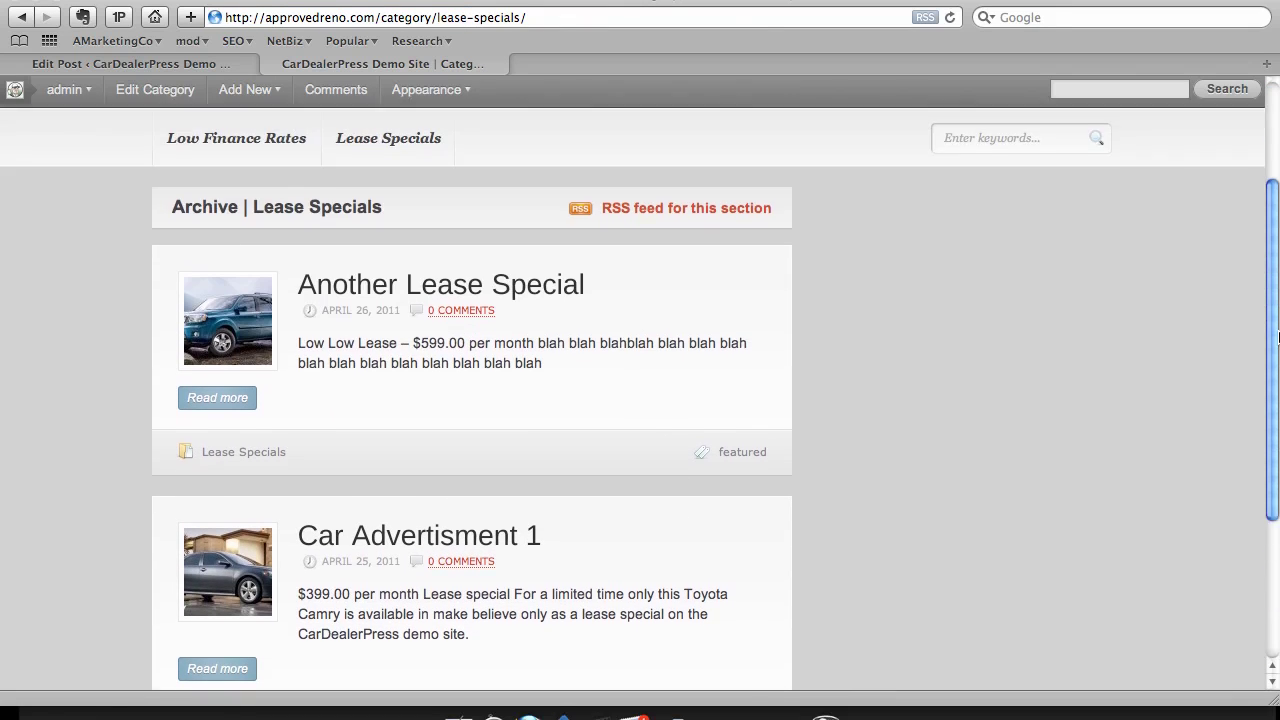
mouse_move(295, 235)
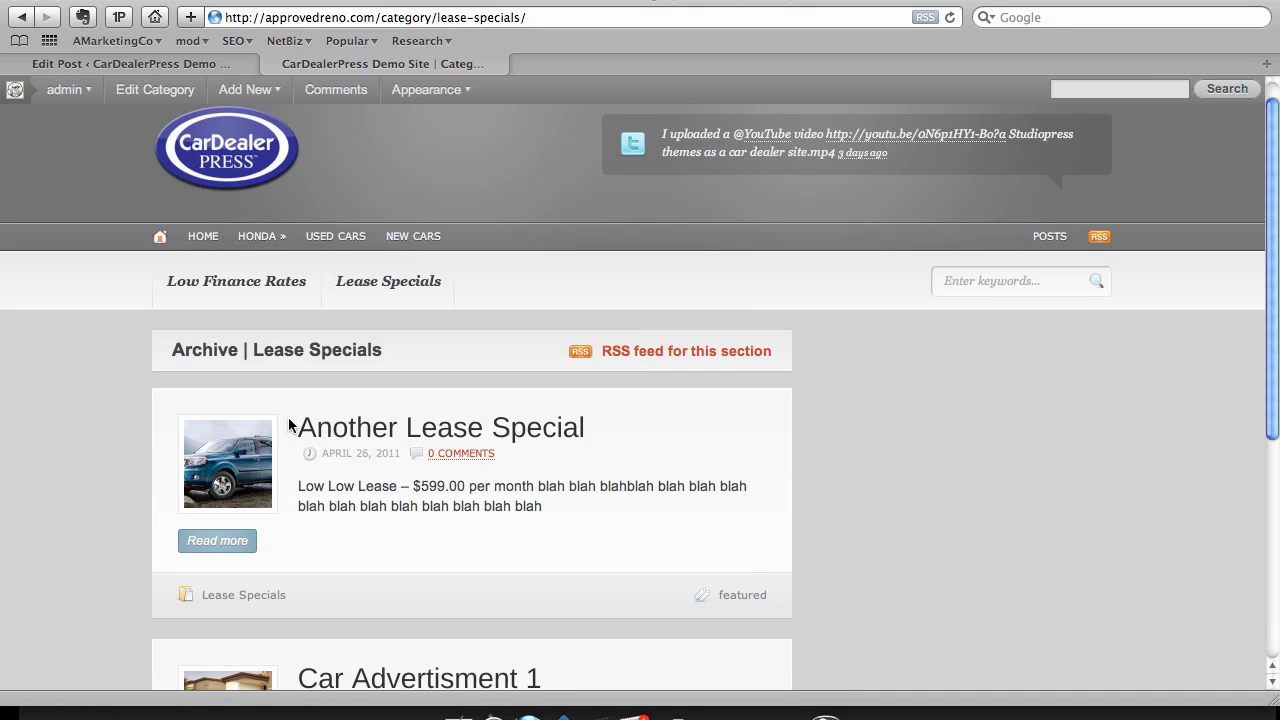
- Open the full "Another Lease Special" post and review its heading, image and share section
left_click(350, 440)
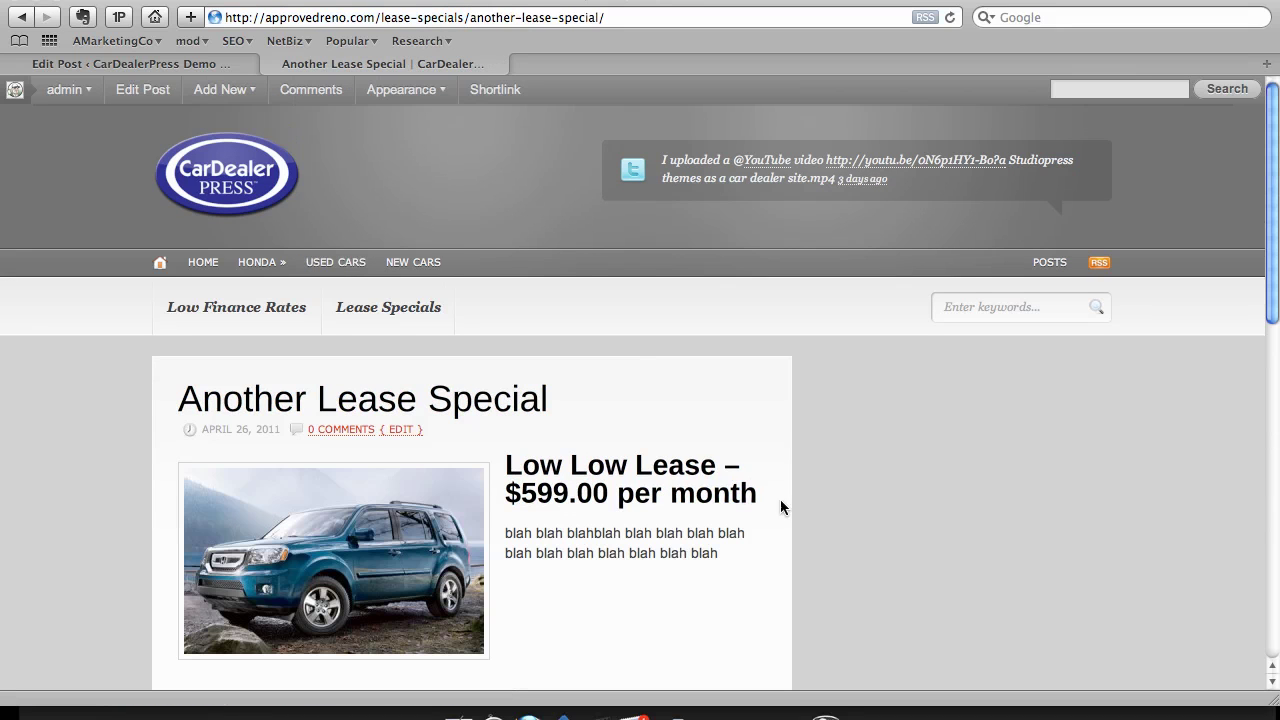
scroll(735, 520, "down", 4)
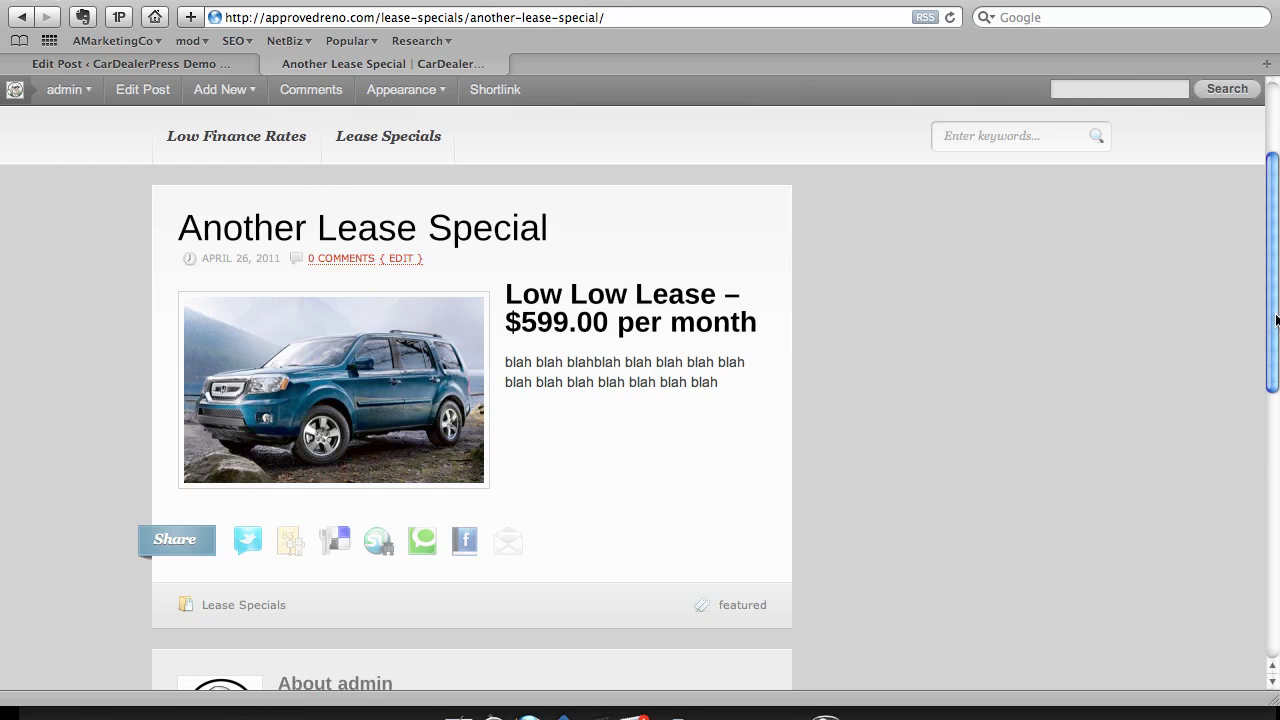
left_click_drag(1276, 320, 1276, 168)
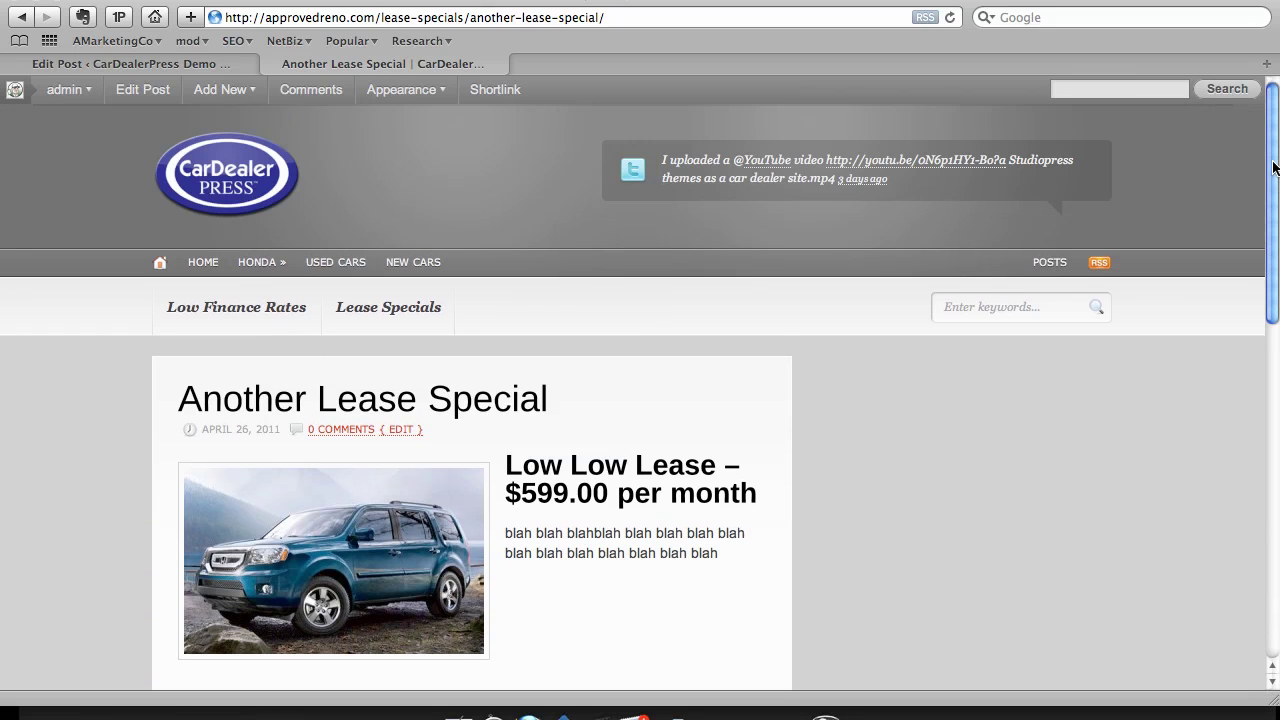
- Open the site's used cars inventory and look through the listed vehicles and search refinements
left_click(356, 264)
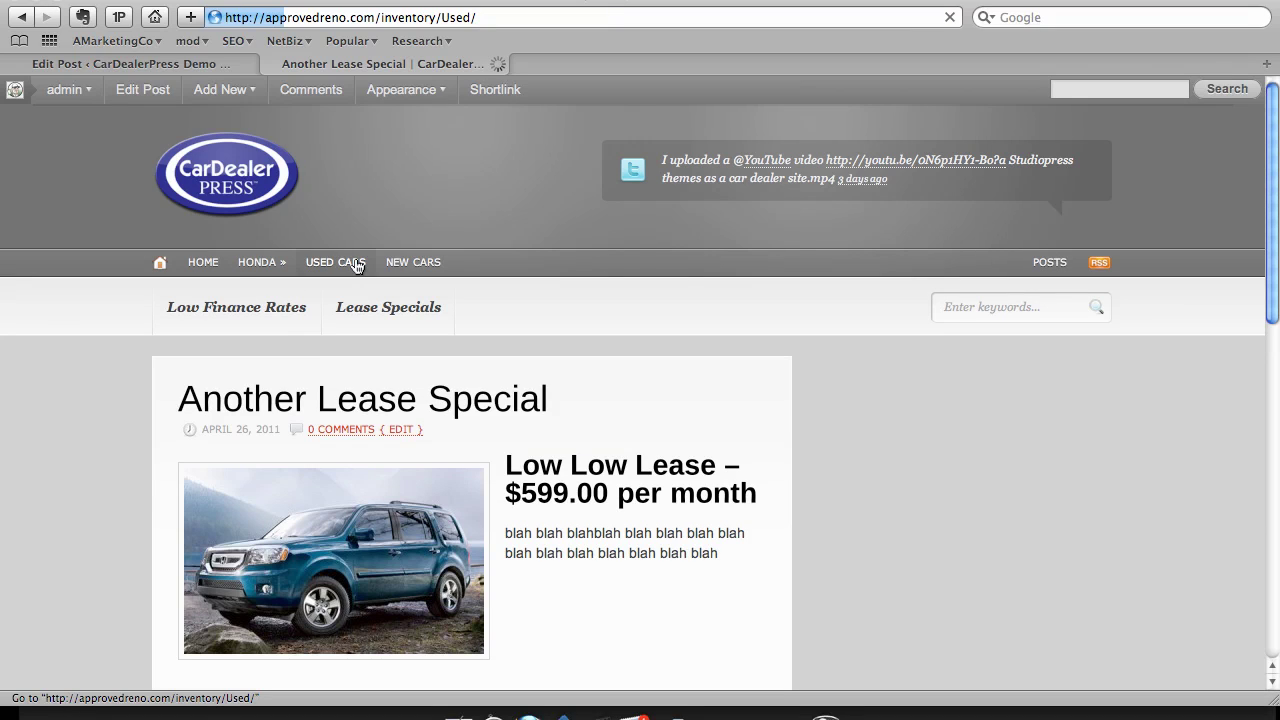
scroll(626, 424, "down", 2)
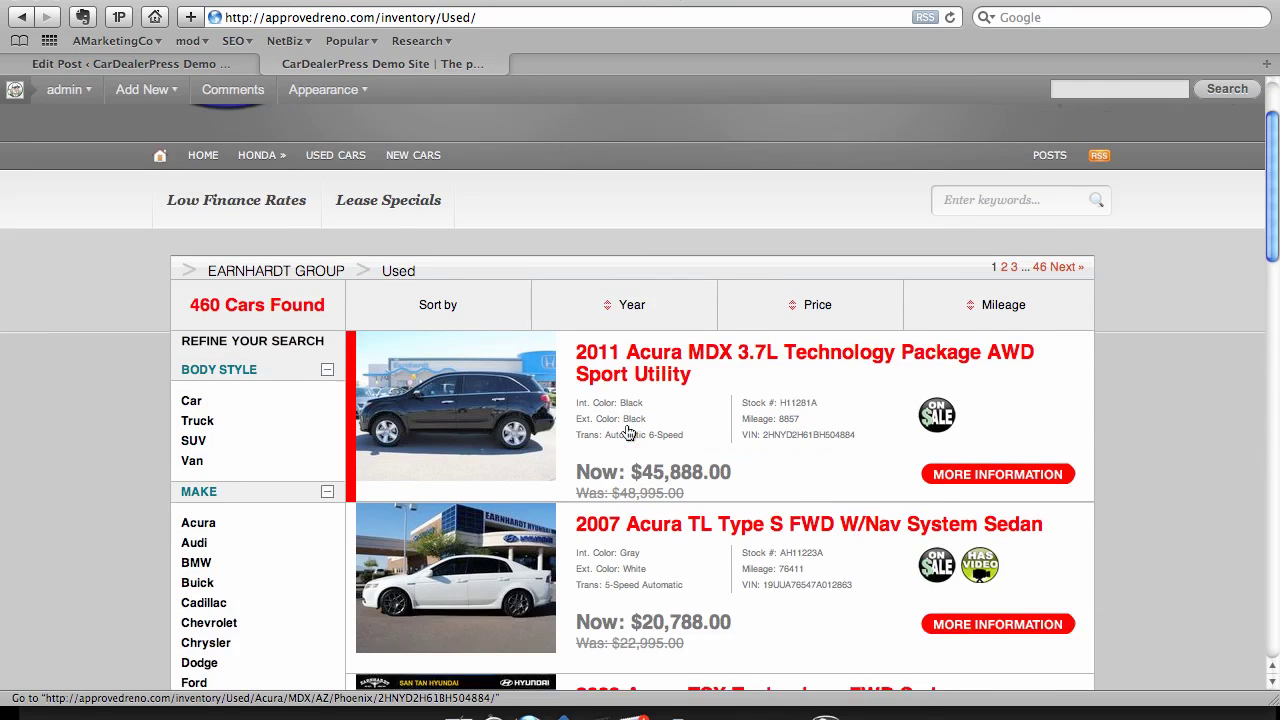
scroll(627, 431, "down", 10)
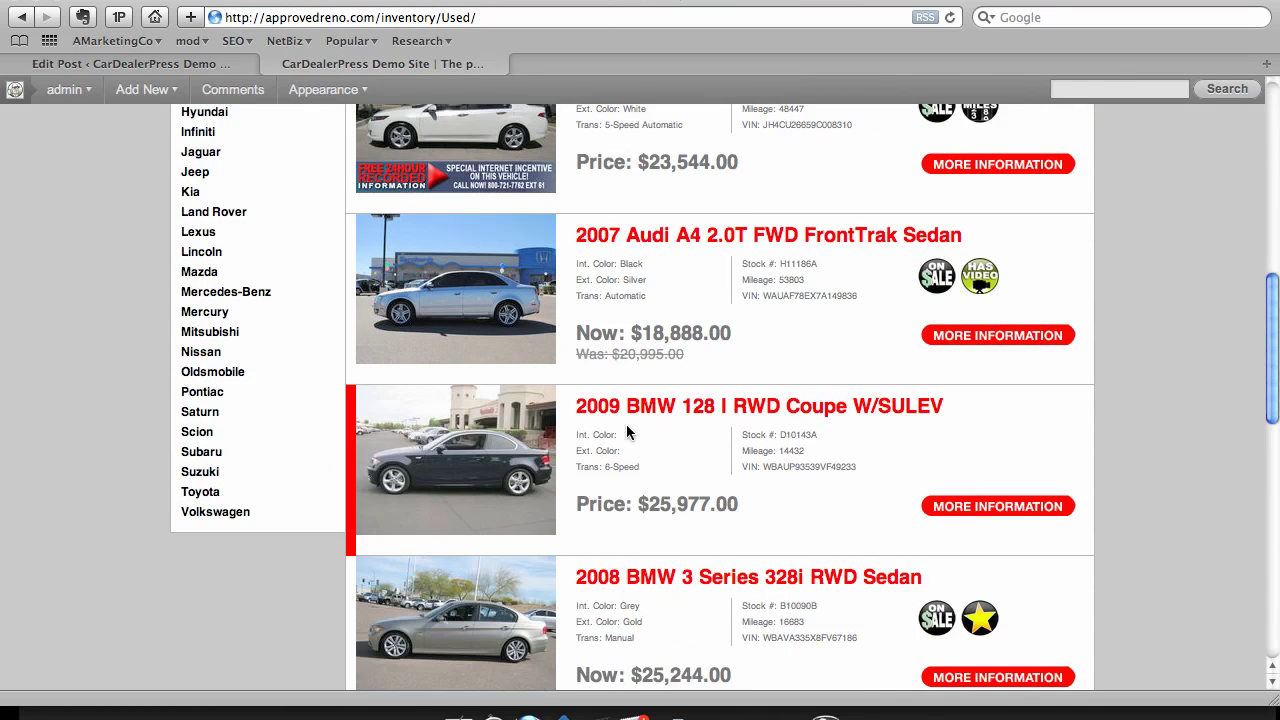
scroll(1277, 329, "down", 8)
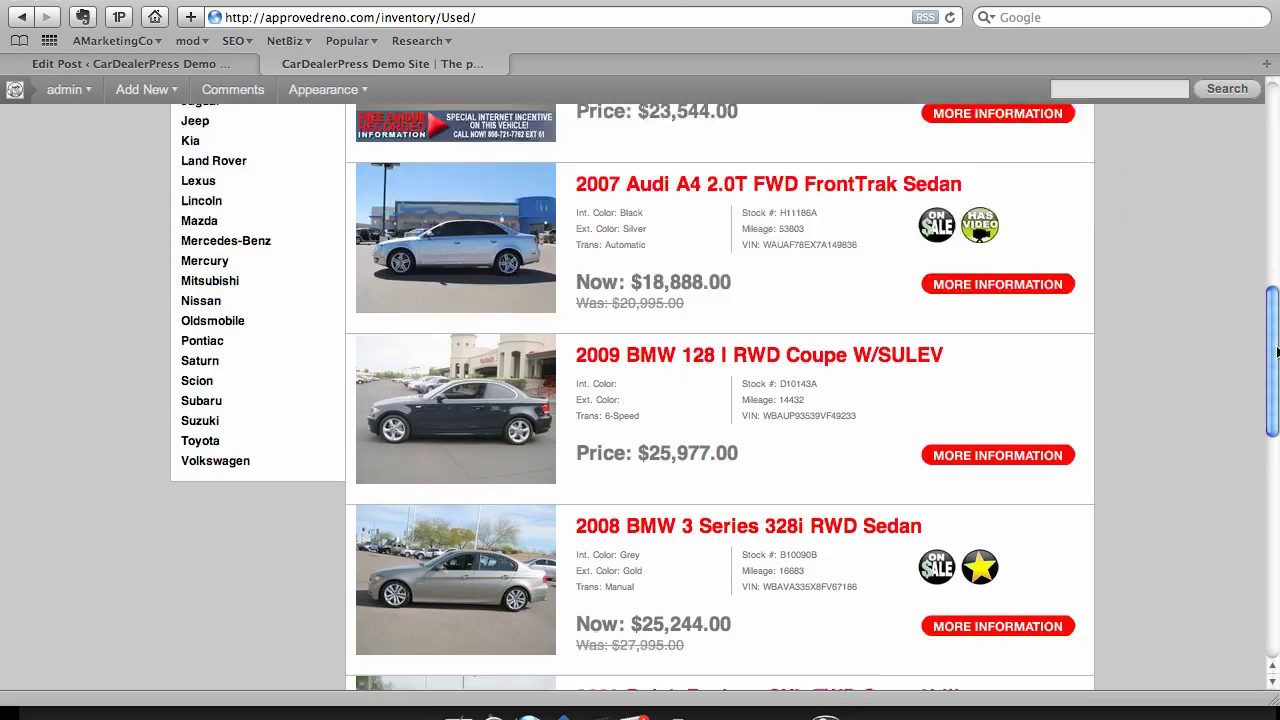
left_click_drag(1277, 329, 1262, 88)
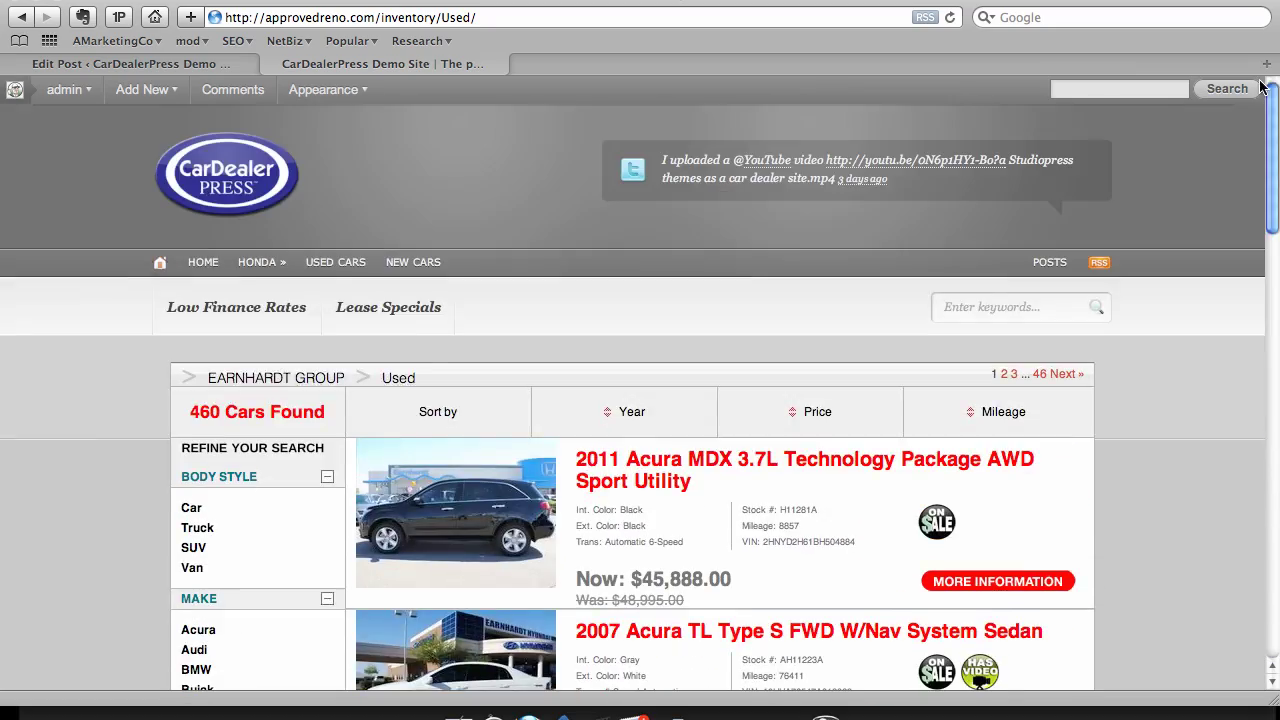
- Open the new cars inventory and look over its first listed vehicles
left_click(425, 262)
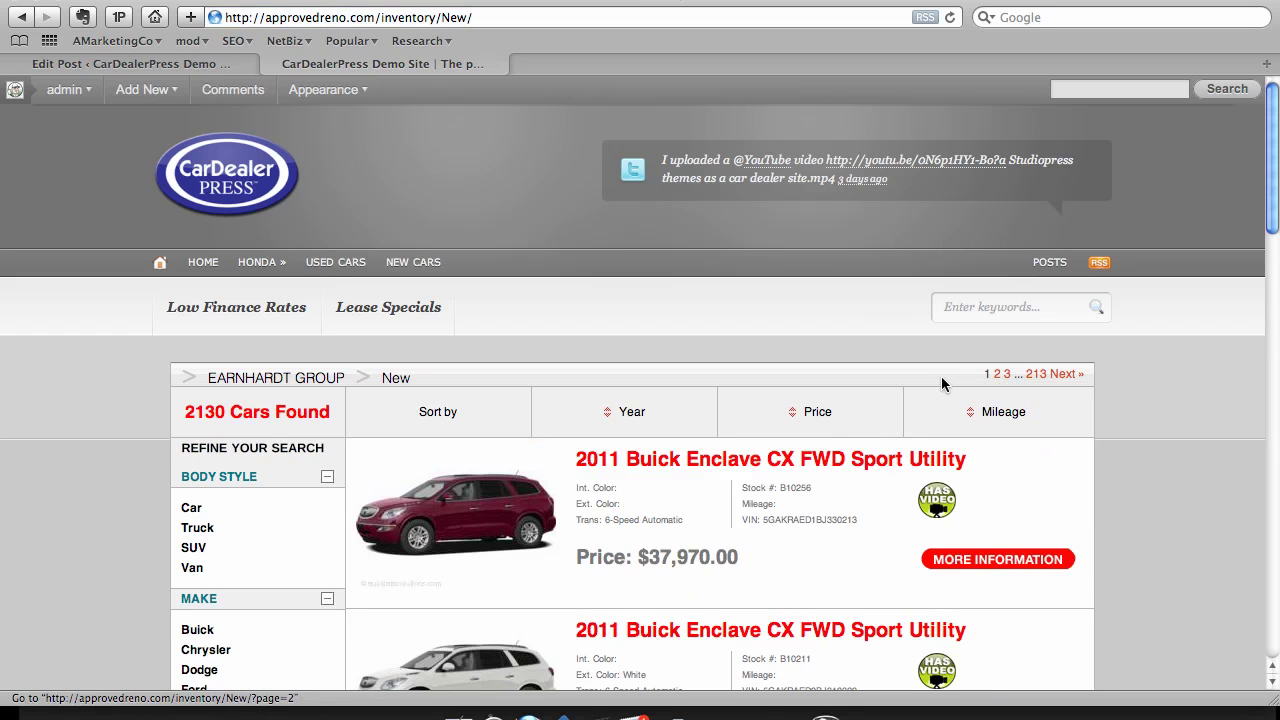
scroll(946, 378, "down", 2)
scroll(948, 383, "down", 2)
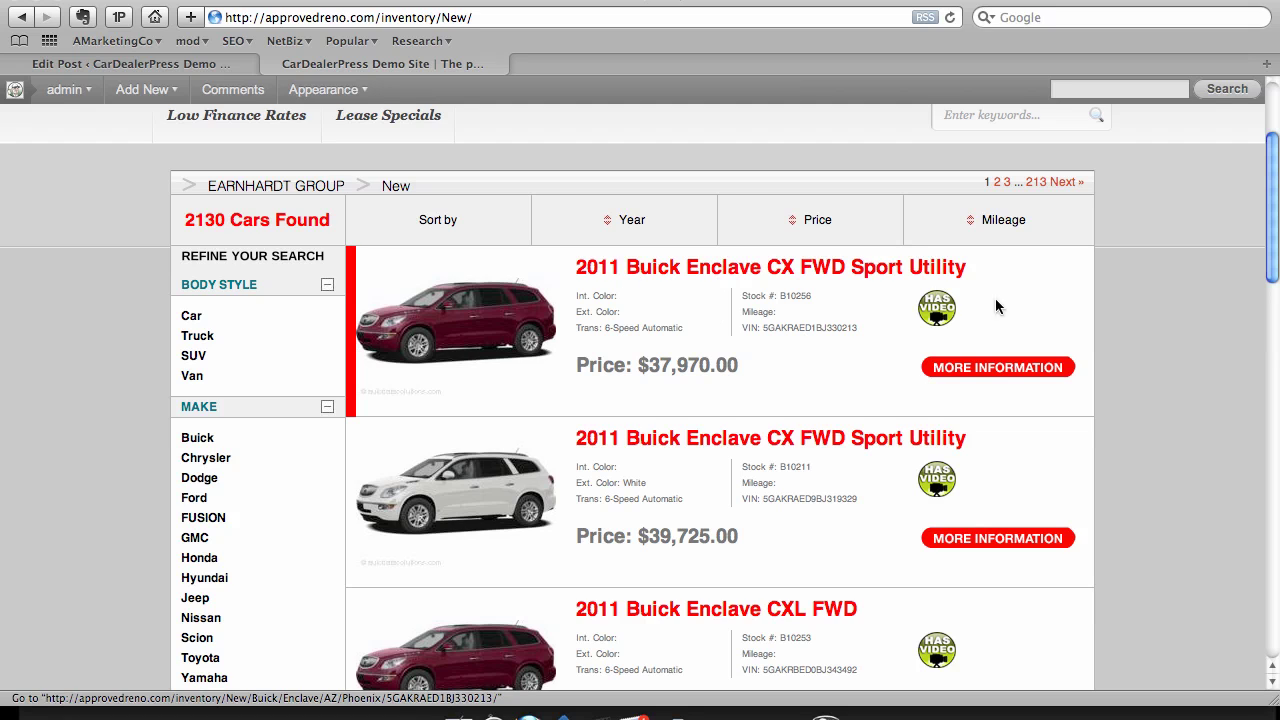
- Open the first 2011 Buick Enclave CX listing and review its offer form, photos, helpful links, vehicle details and comments
left_click(795, 279)
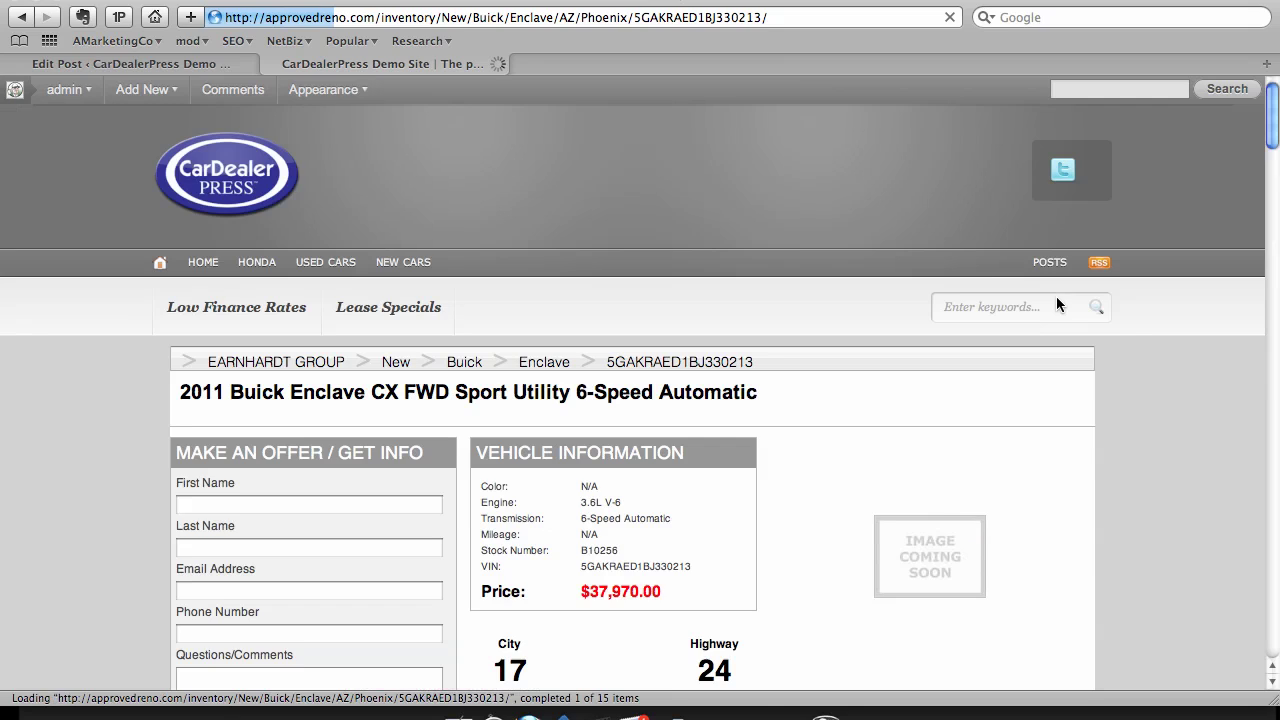
scroll(623, 449, "down", 5)
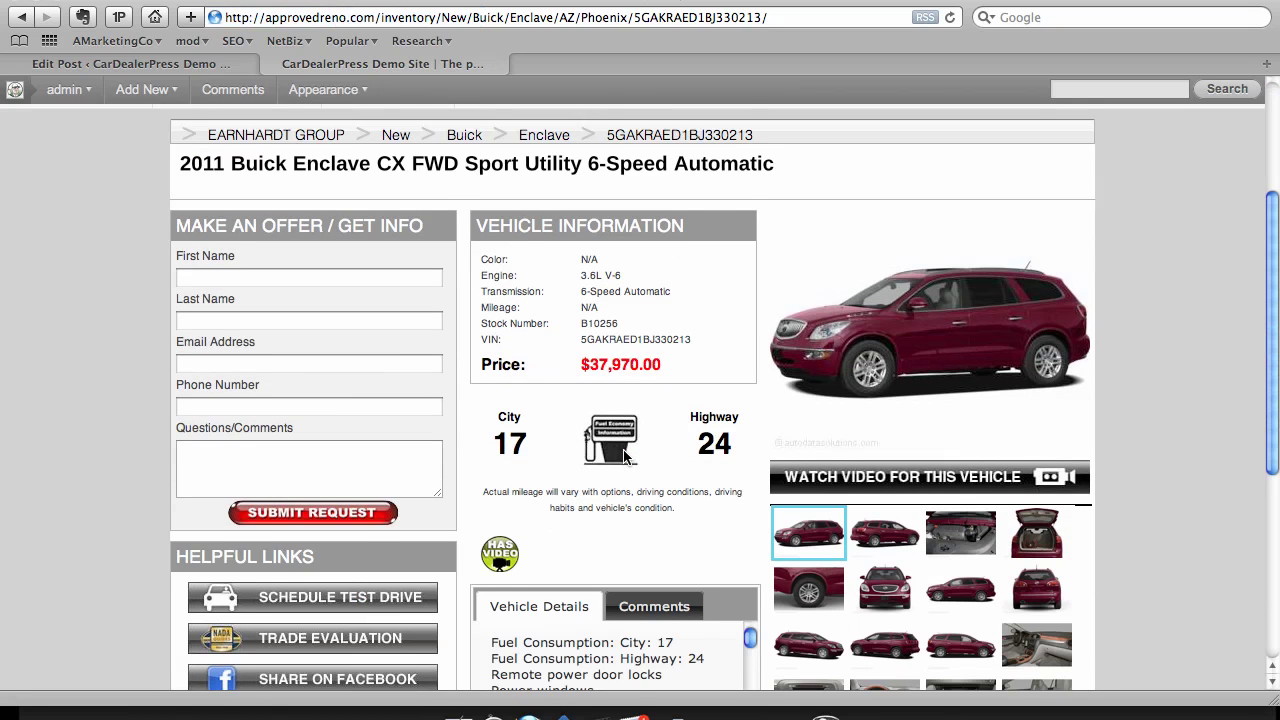
scroll(976, 418, "down", 3)
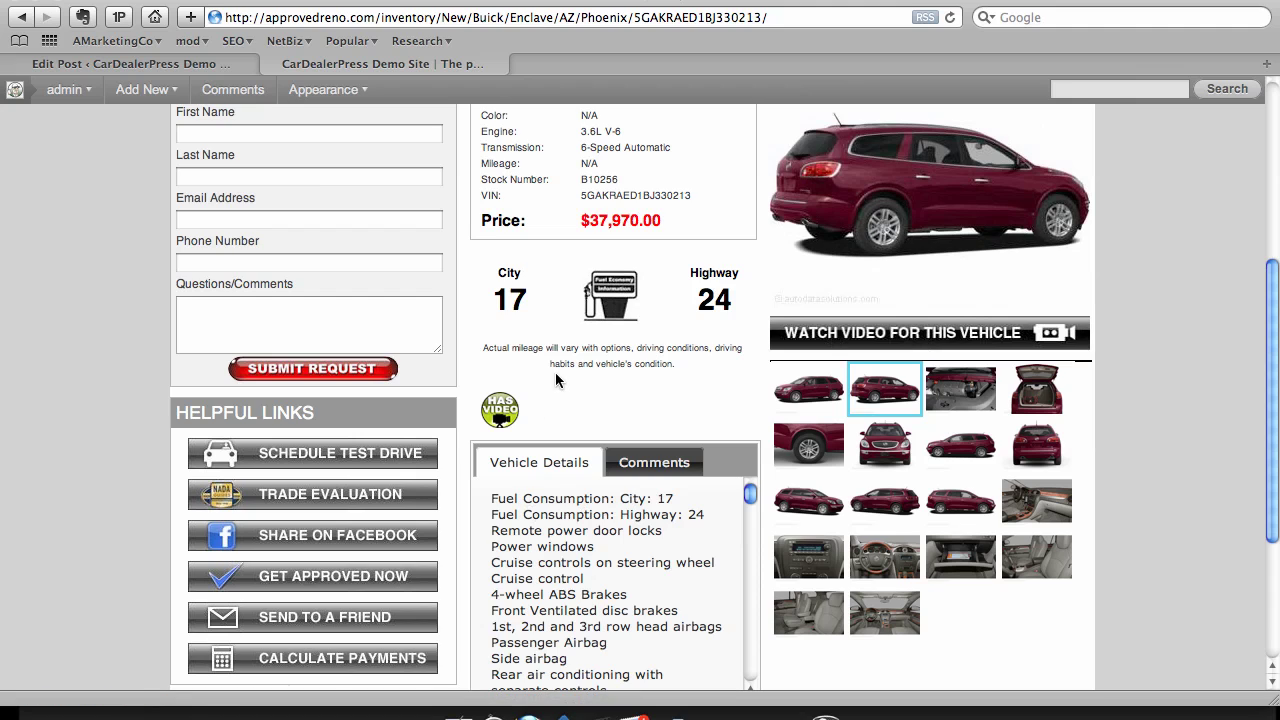
scroll(560, 370, "down", 3)
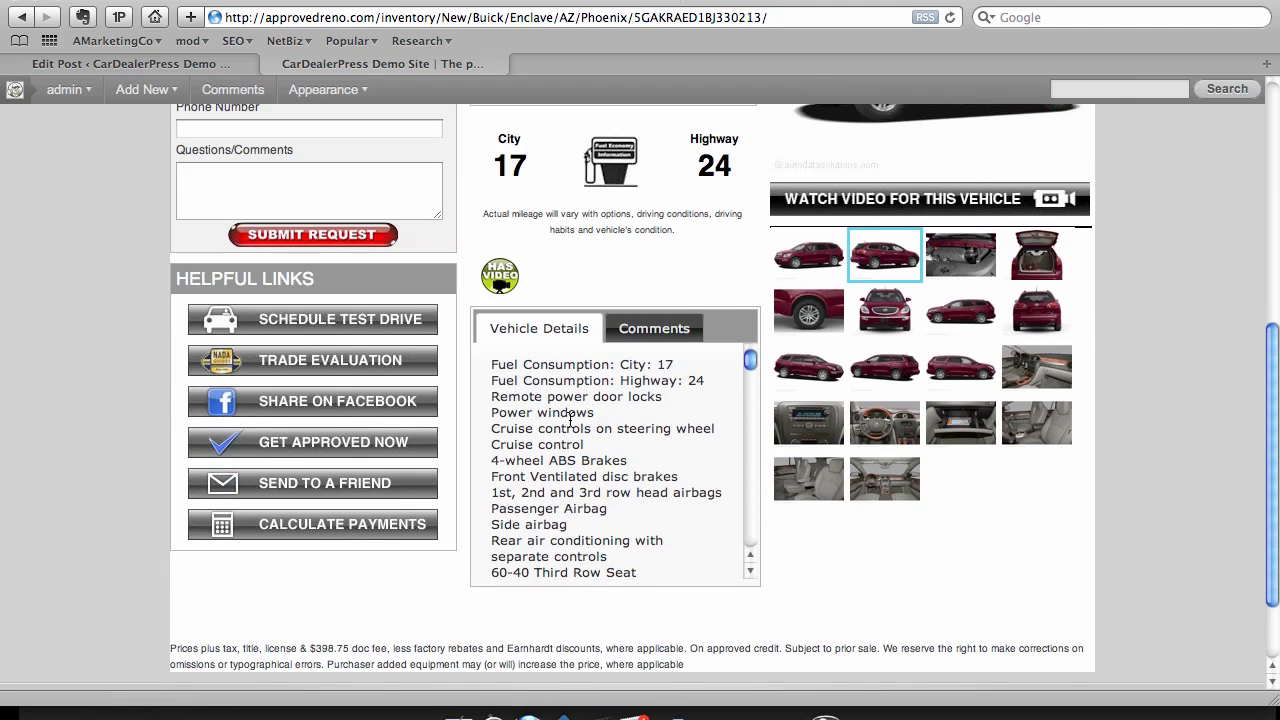
left_click(645, 334)
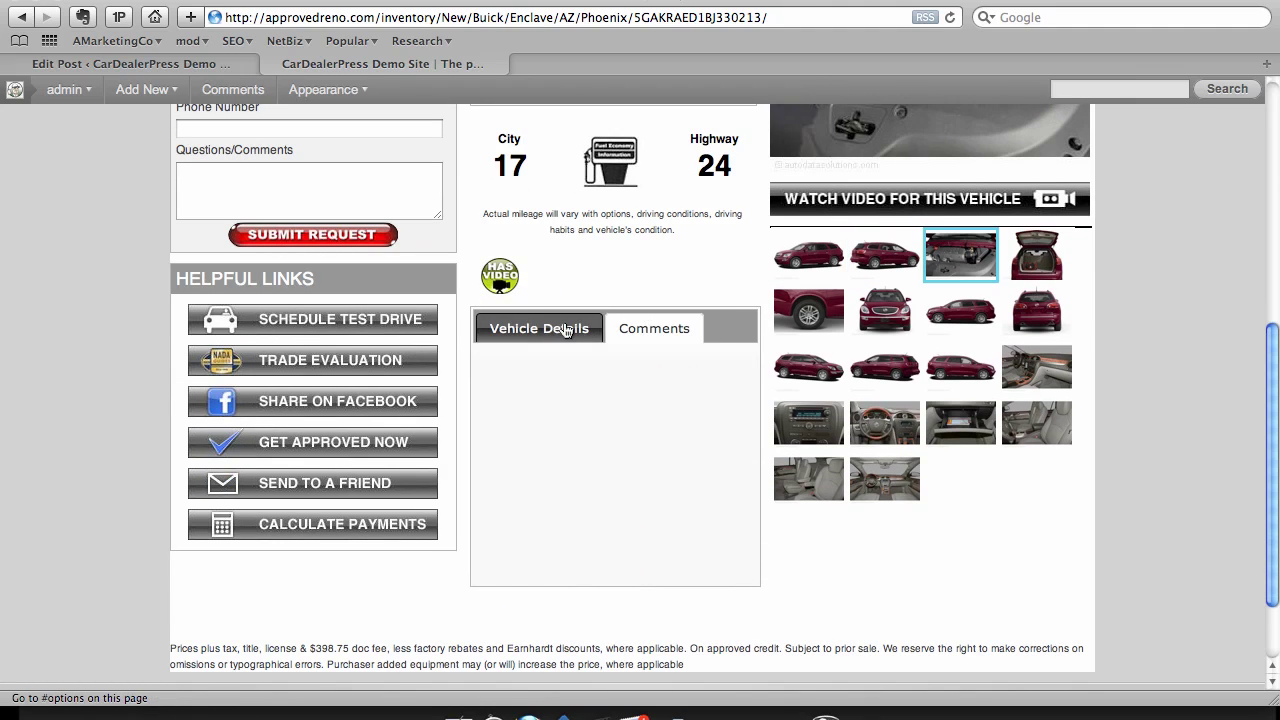
left_click(567, 331)
scroll(1258, 260, "up", 8)
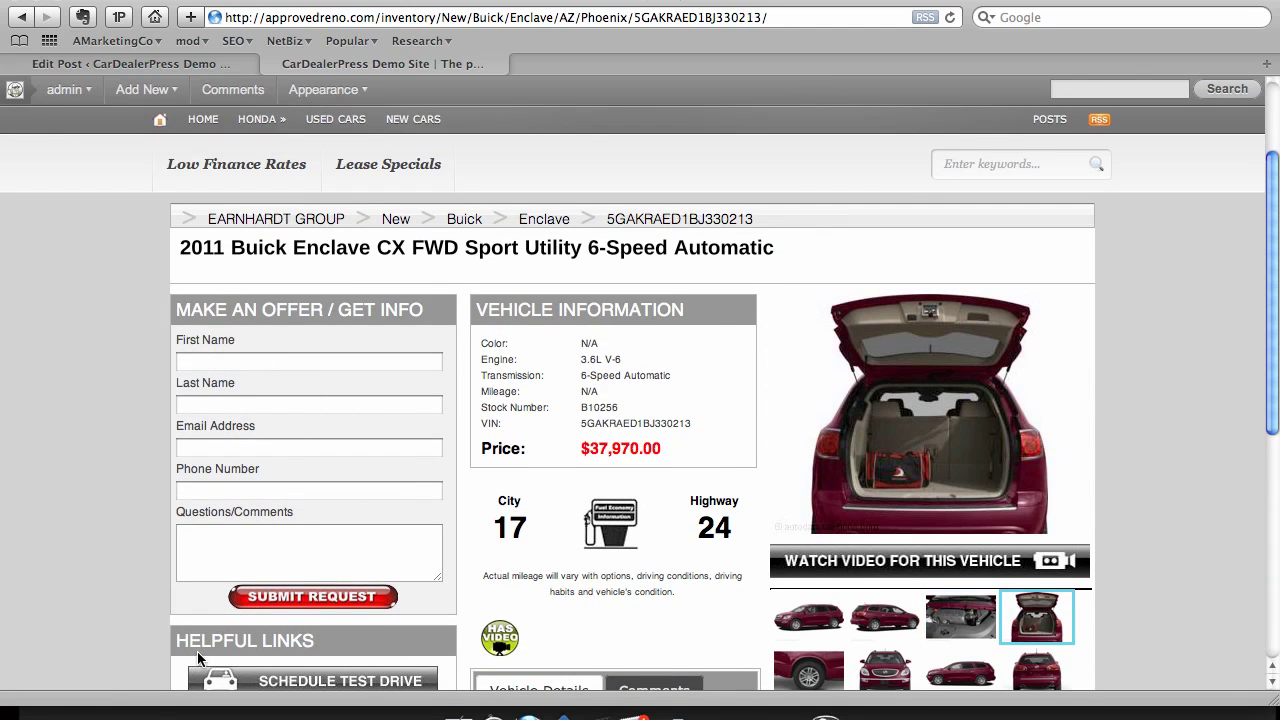
- Highlight the full web address of the Buick Enclave page, then return to the site's home page
scroll(416, 565, "down", 2)
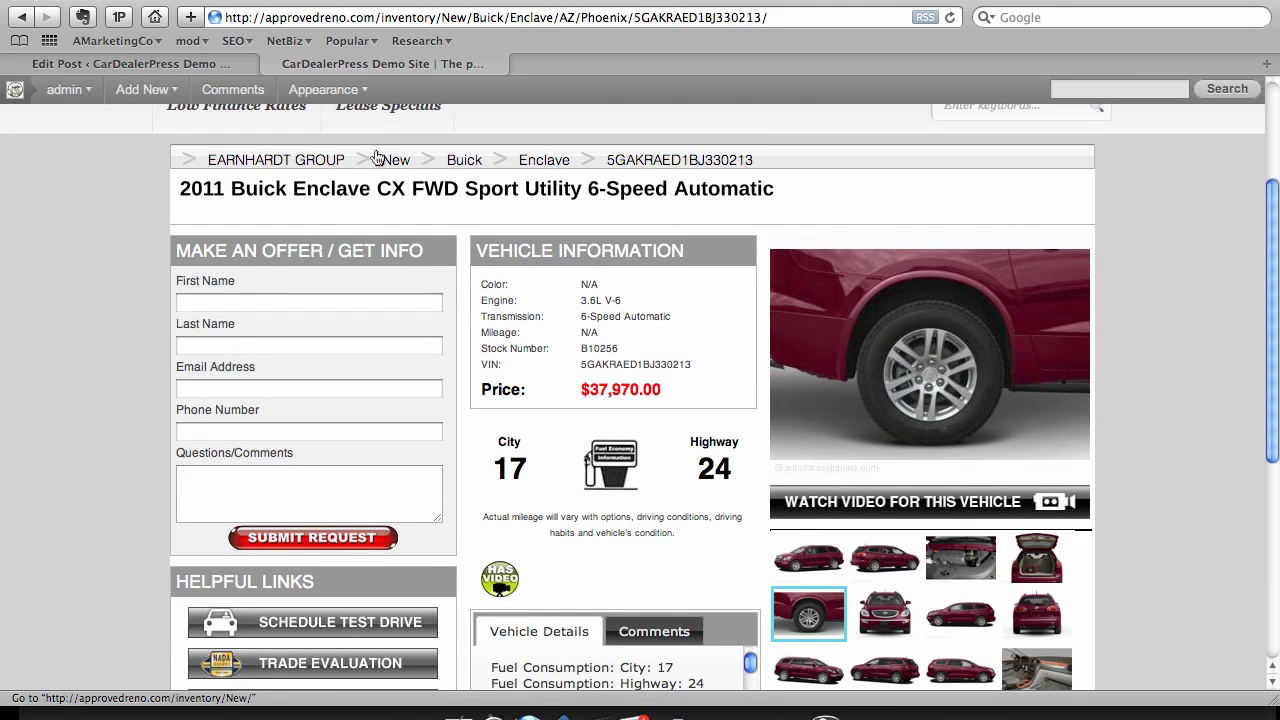
left_click_drag(768, 17, 228, 17)
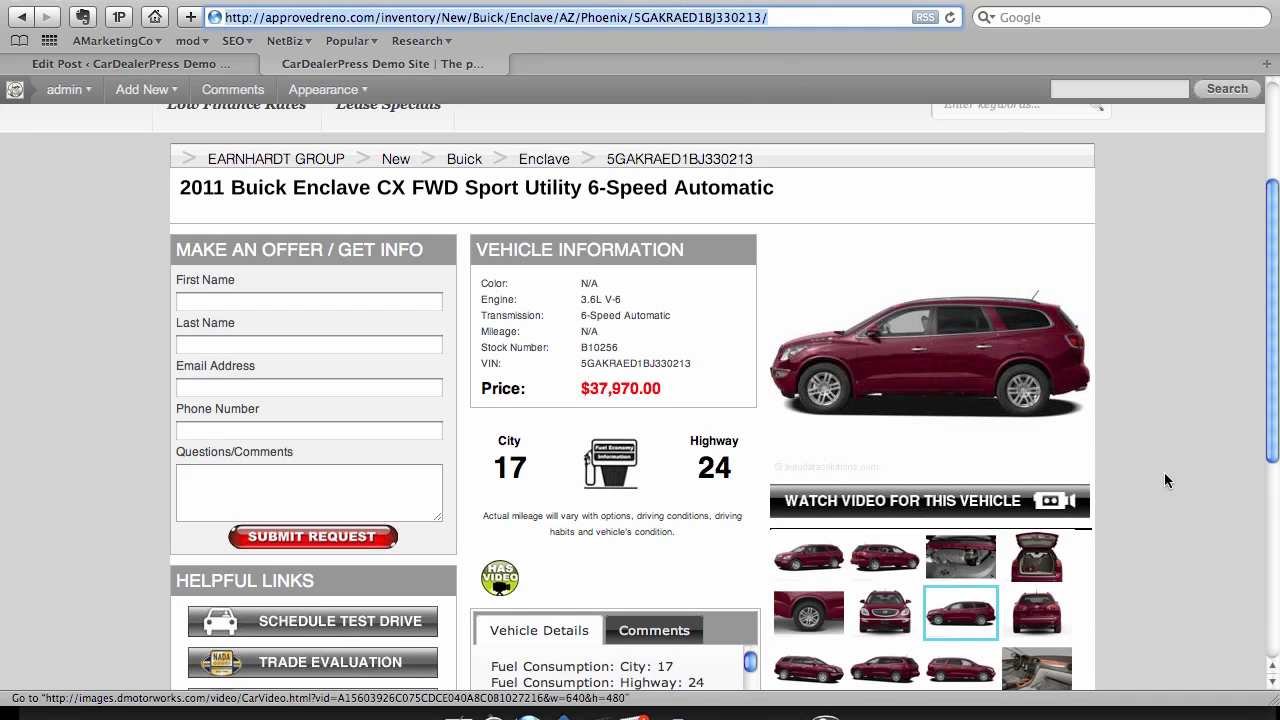
scroll(1255, 400, "up", 4)
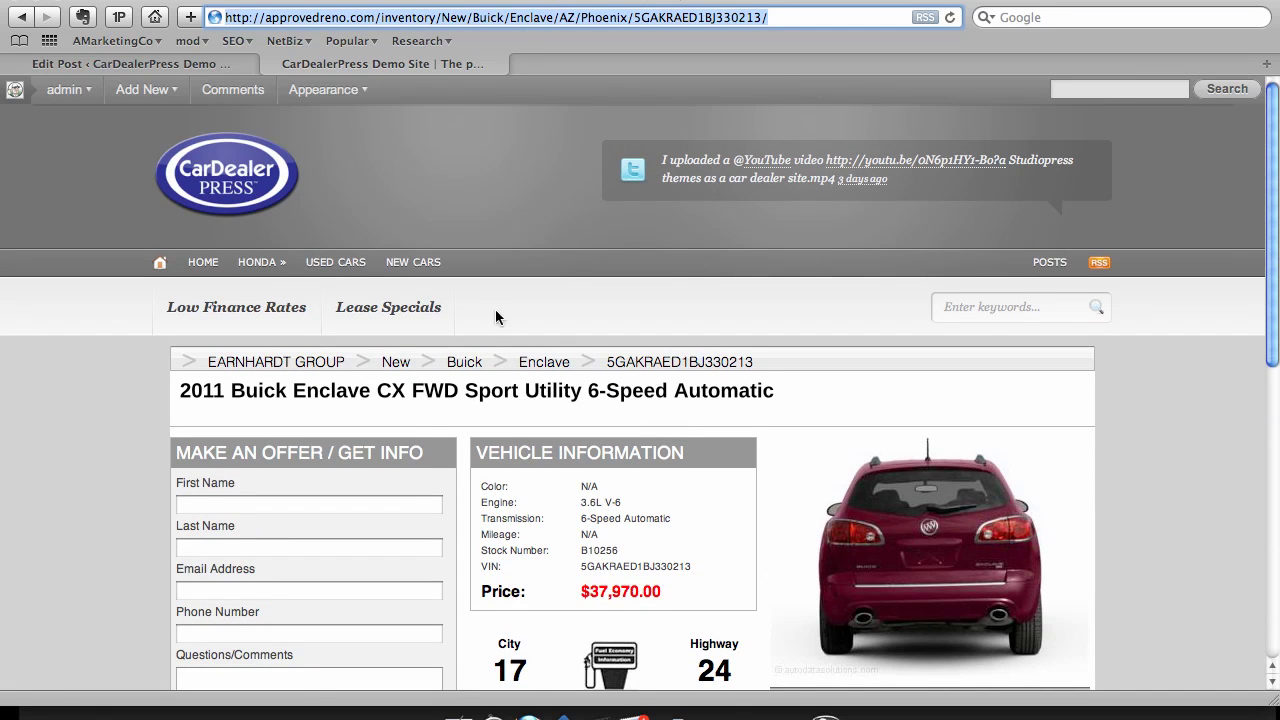
left_click(203, 263)
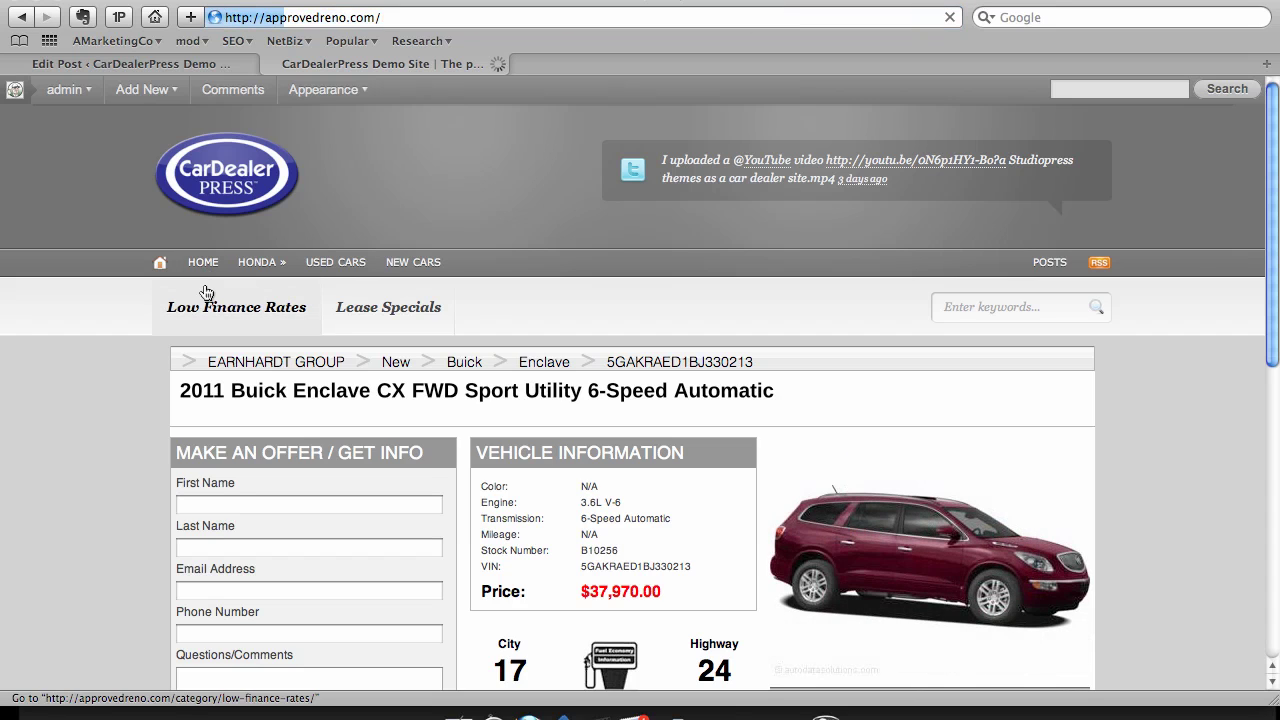